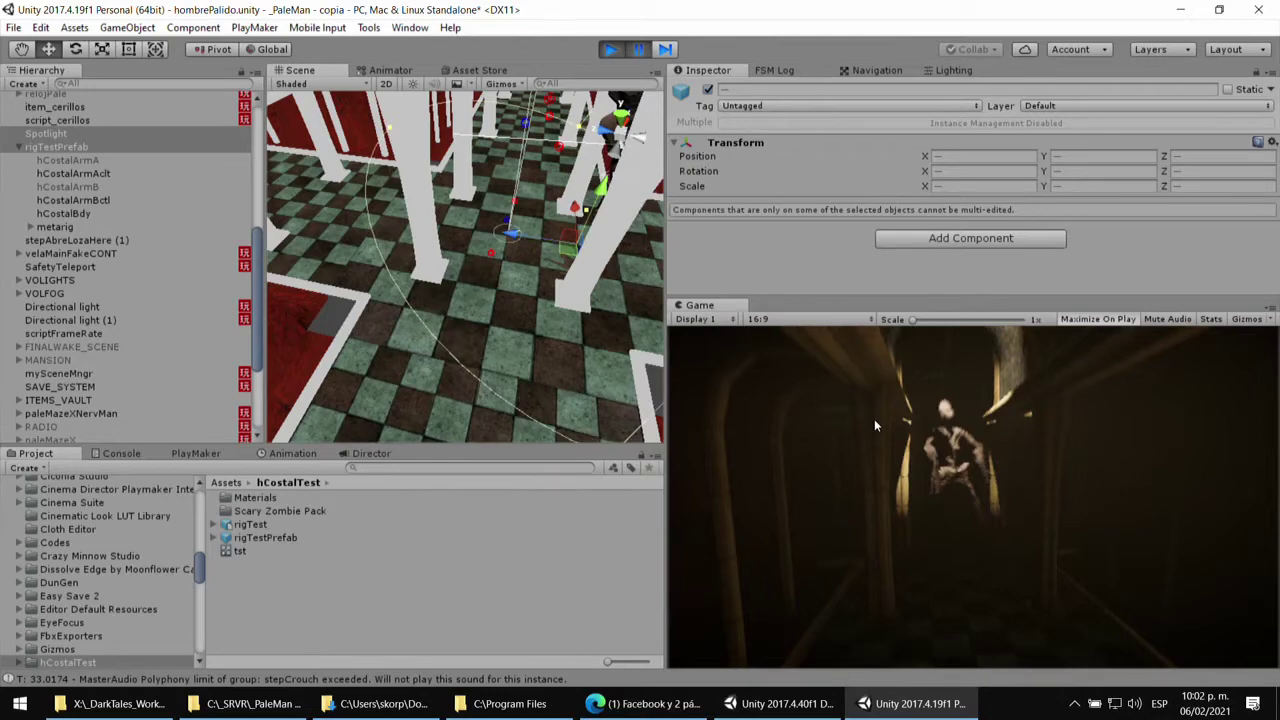
# - Run and pause the scene with the Game view maximized to examine the creature in the corridor
pyautogui.hotkey('shift', 'space')
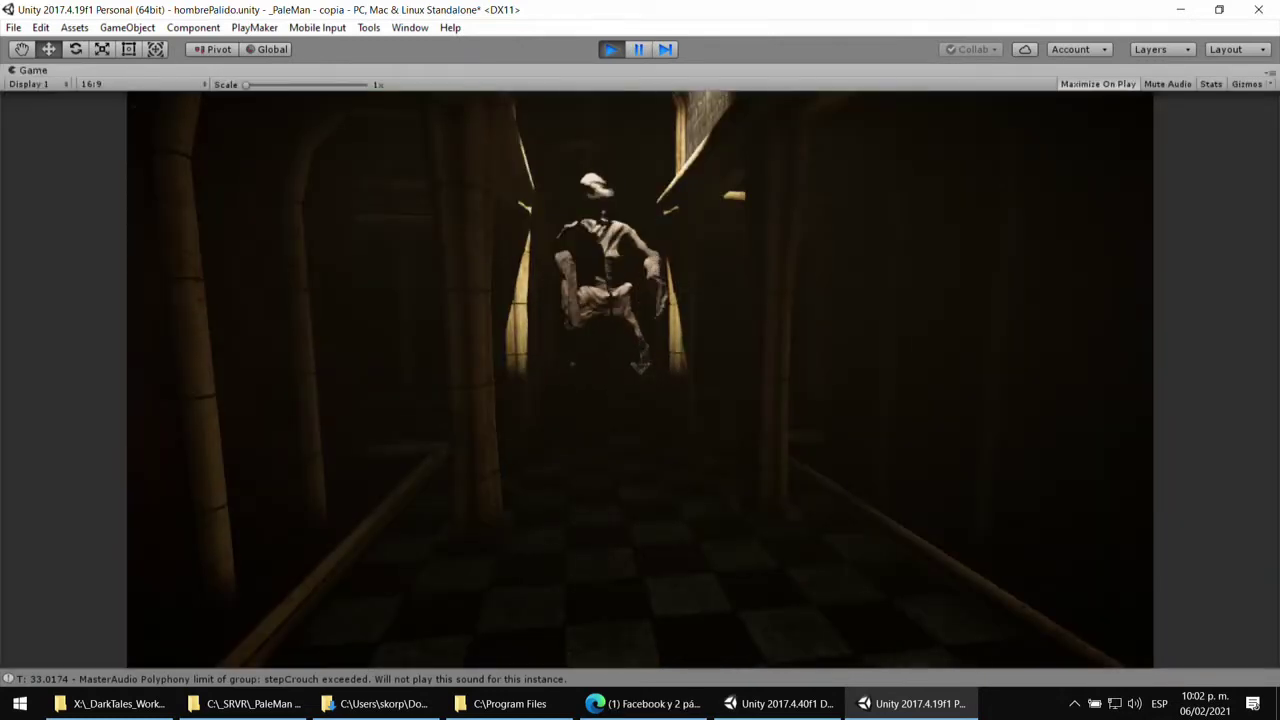
pyautogui.hotkey('shift', 'space')
pyautogui.hotkey('ctrl', 'shift', 'p')
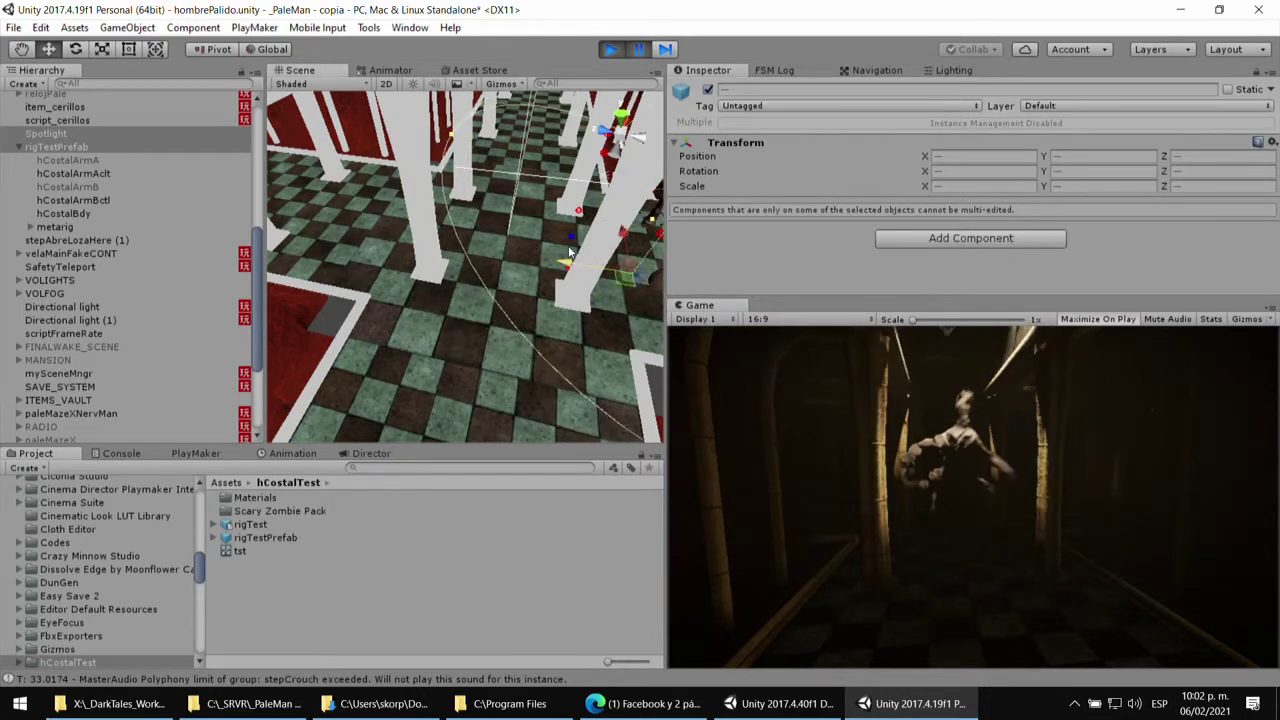
pyautogui.doubleClick(699, 305)
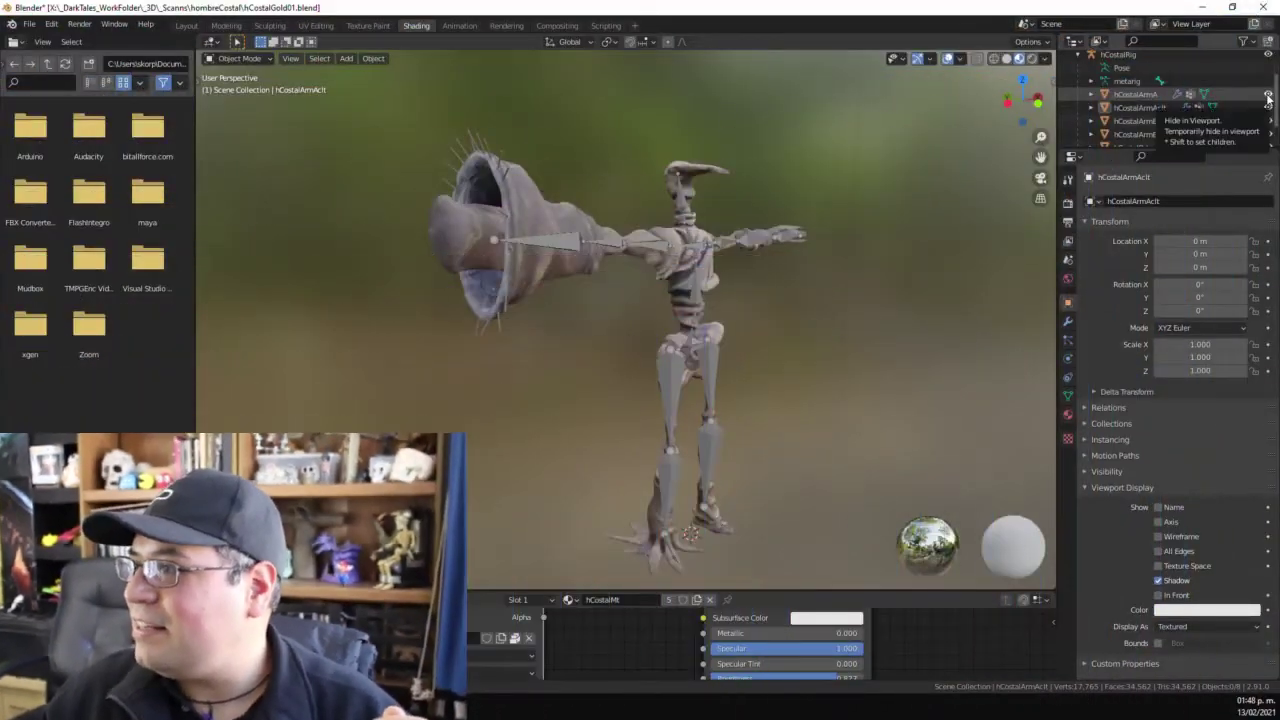
# - Switch to hCostalGold01.blend in Blender and hide hCostalArmA in the viewport, leaving the closed arm mesh shown
pyautogui.click(1268, 107)
pyautogui.click(1268, 107)
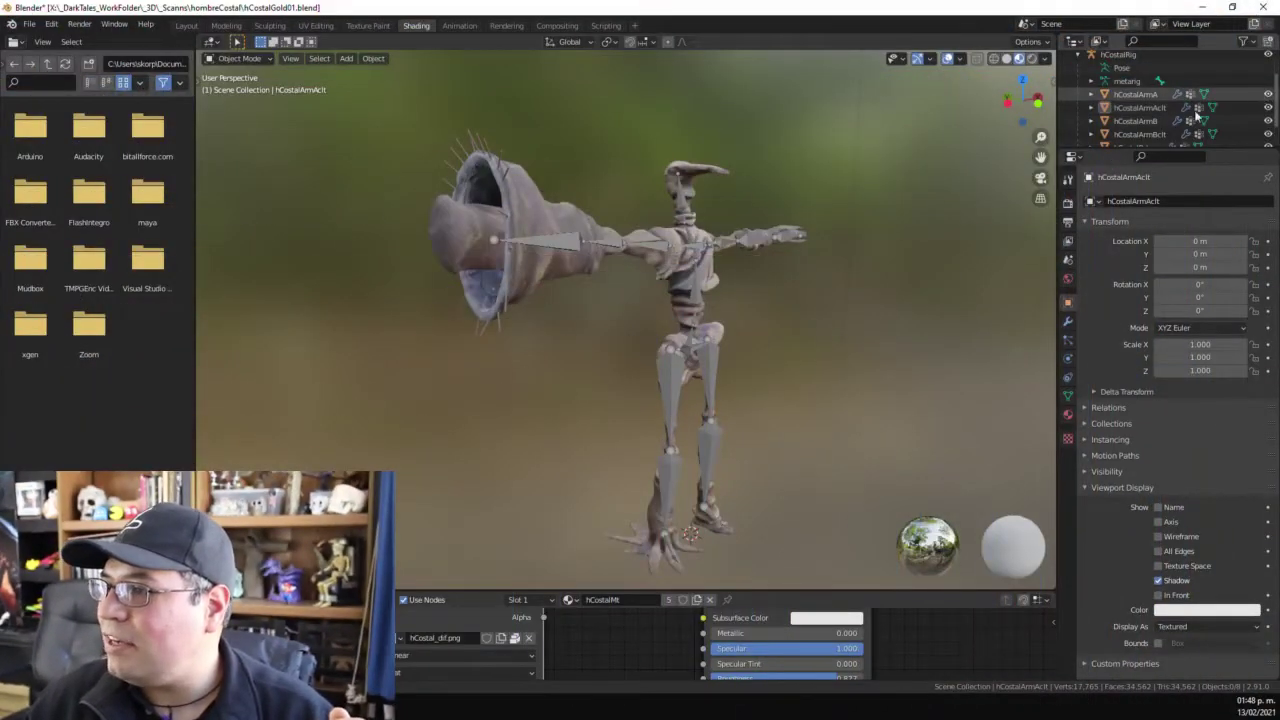
pyautogui.click(1268, 94)
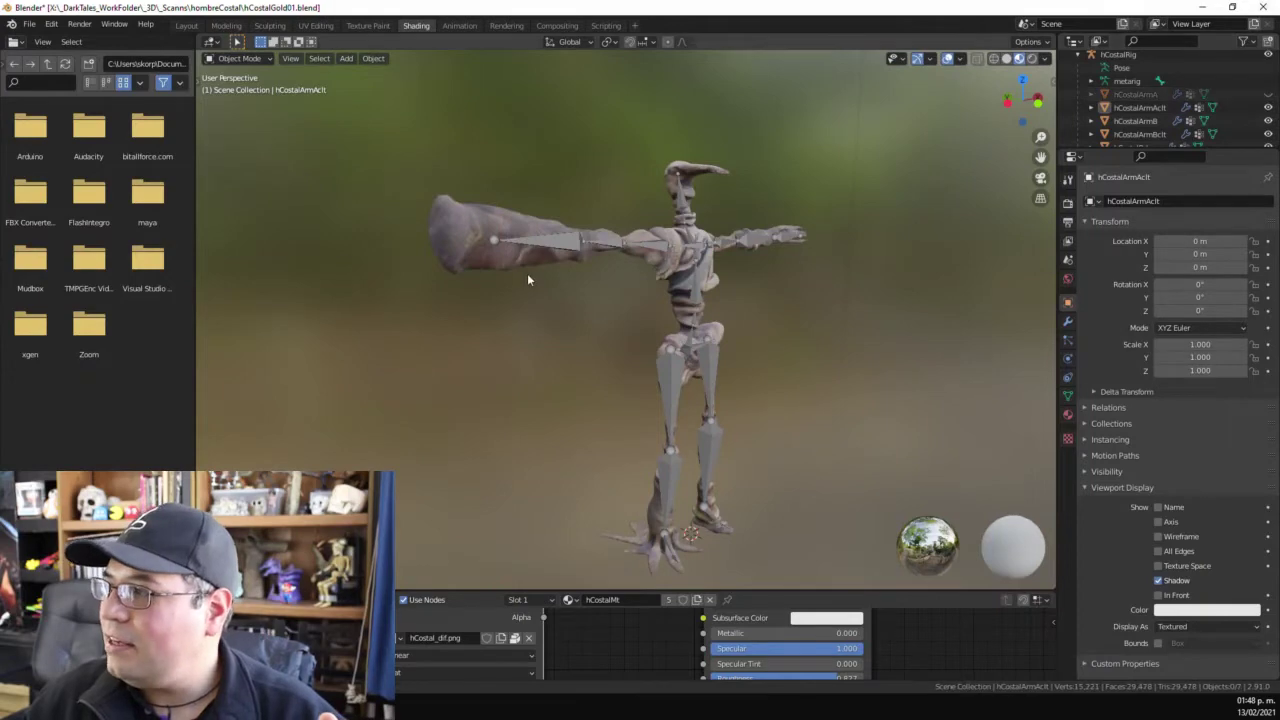
pyautogui.moveTo(527, 273); pyautogui.dragTo(491, 289, button='middle')
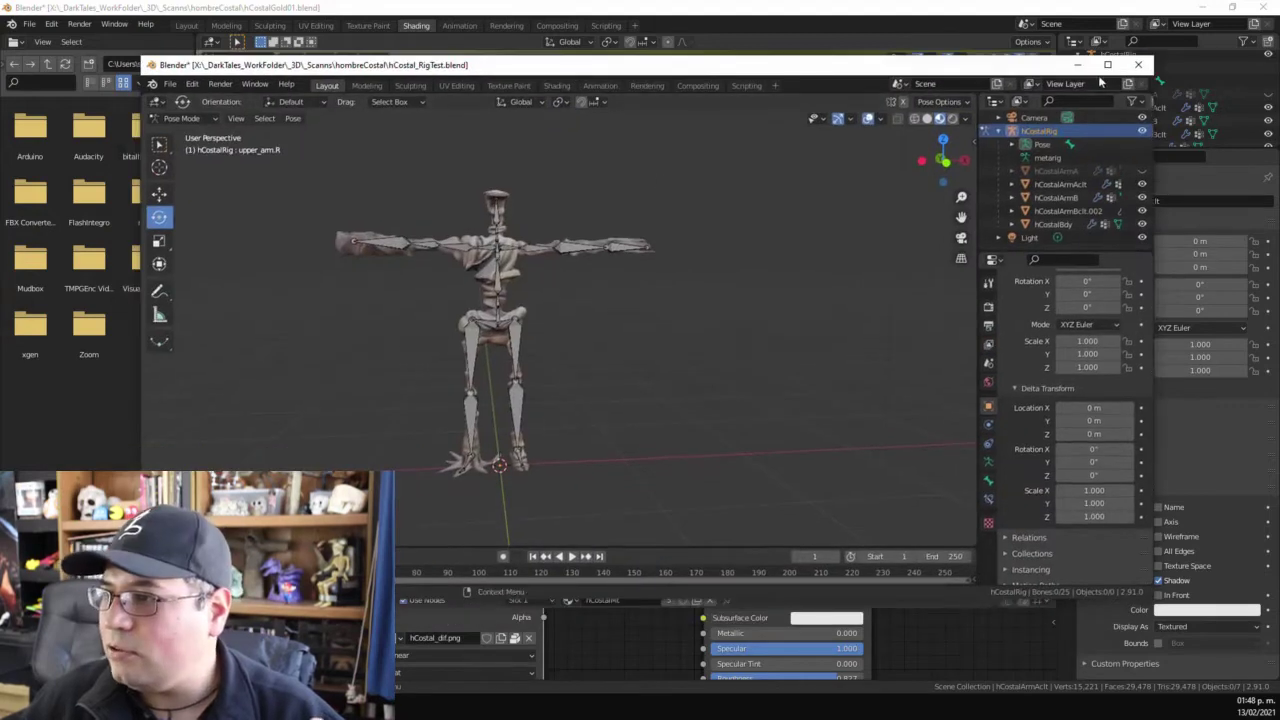
# - Maximize the hCostal_RigTest.blend window and examine the full rigged character
pyautogui.click(1107, 64)
pyautogui.scroll(5, 650, 268)
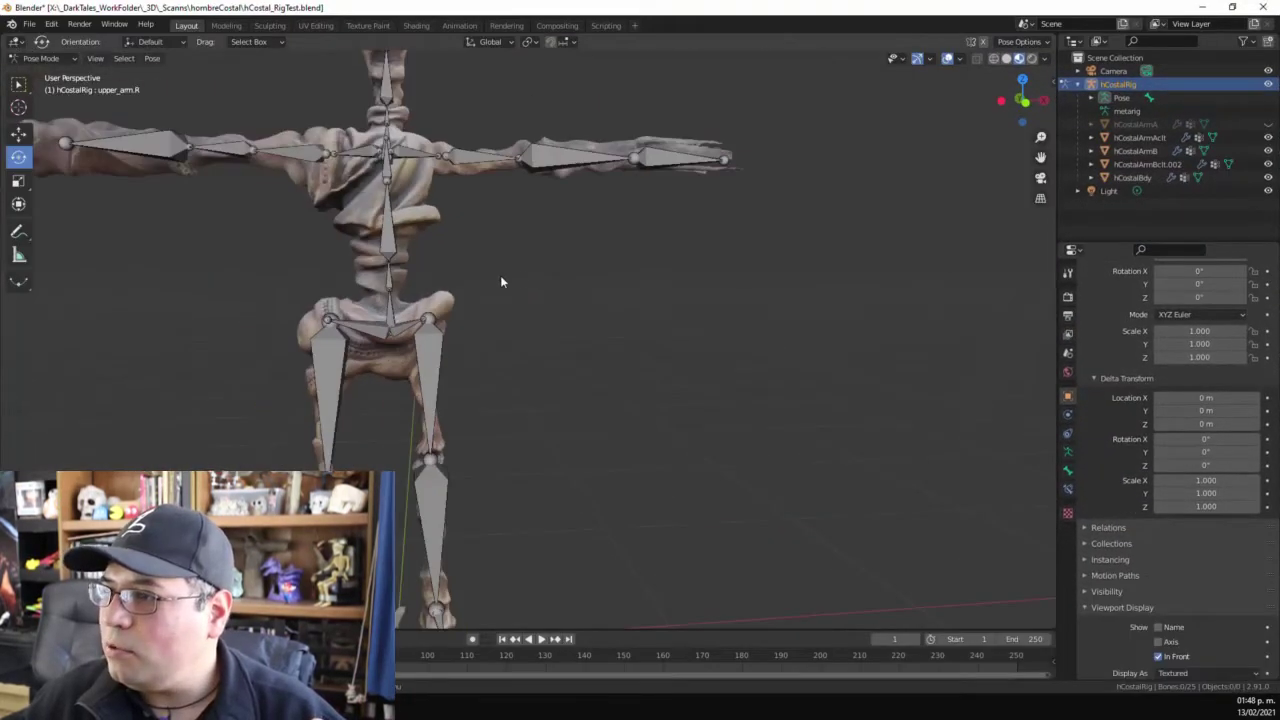
pyautogui.moveTo(501, 282); pyautogui.dragTo(474, 157, button='middle')
pyautogui.scroll(-2, 683, 283)
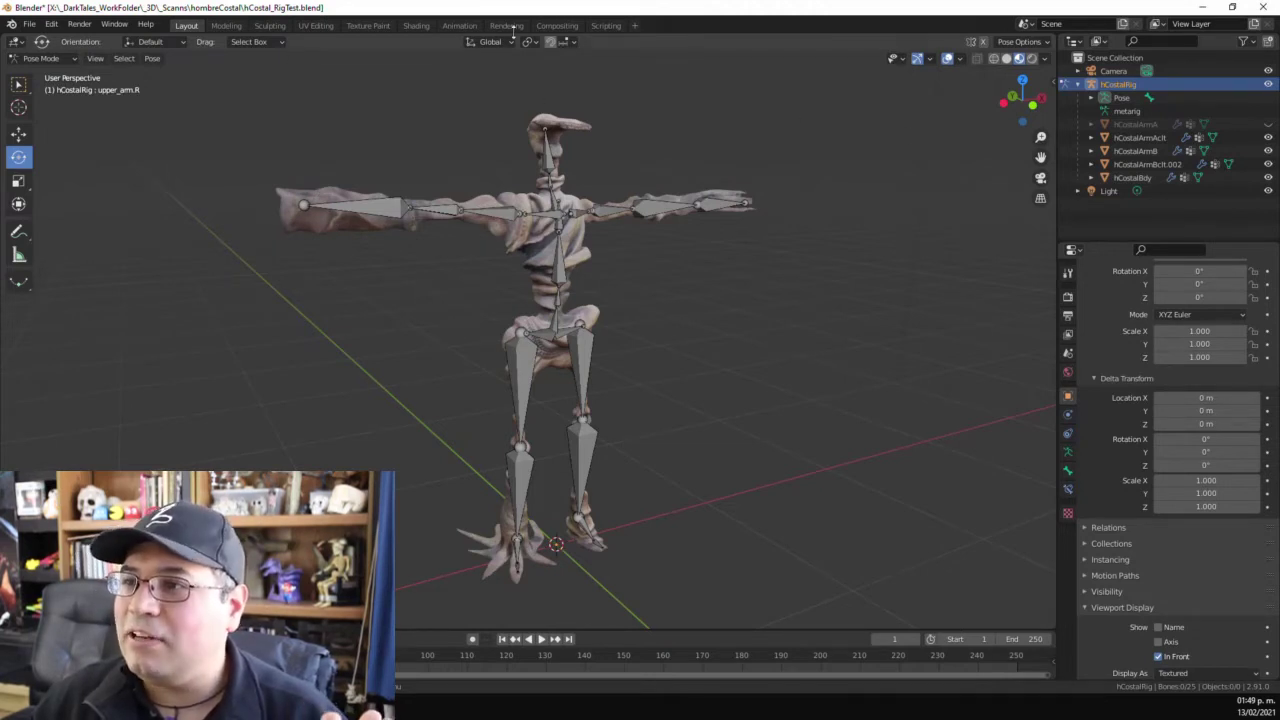
# - Switch hCostal_RigTest.blend to the Shading workspace and frame the rig to examine its arms and torso
pyautogui.click(412, 26)
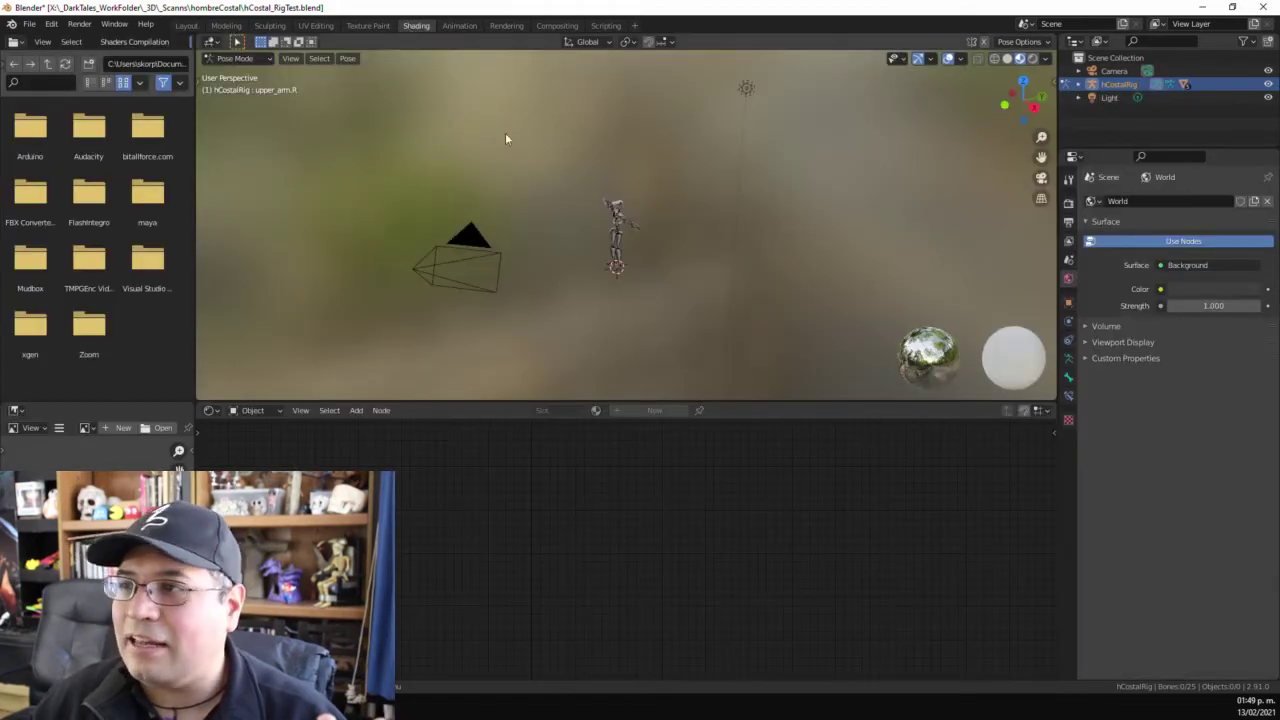
pyautogui.press('KP_Decimal')
pyautogui.moveTo(605, 240); pyautogui.dragTo(711, 194, button='middle')
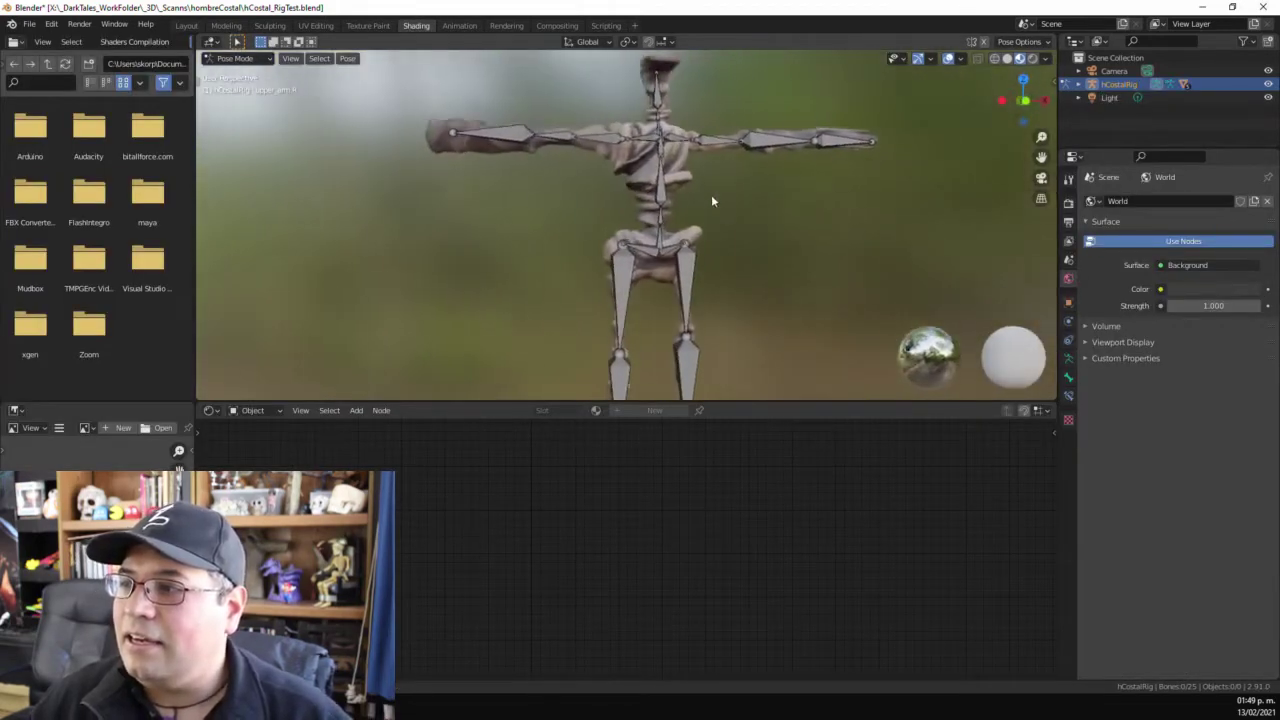
pyautogui.moveTo(550, 219); pyautogui.dragTo(585, 222, button='middle')
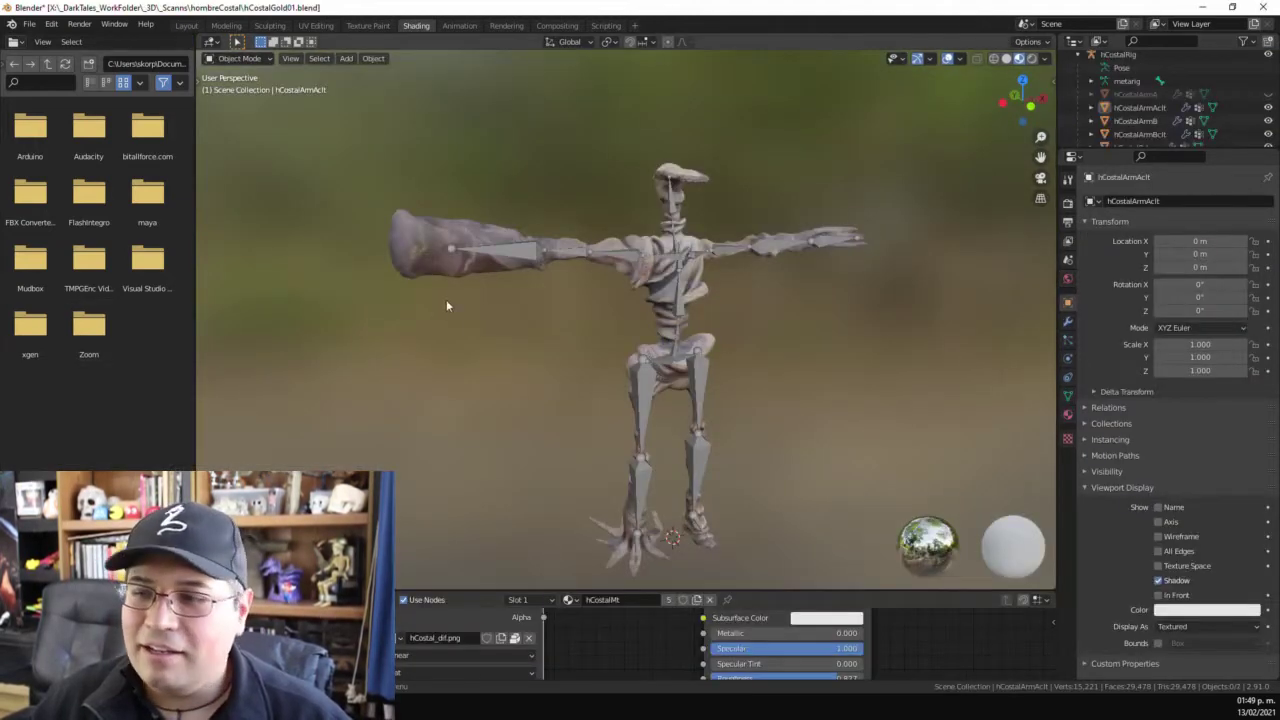
# - Compare the open and closed arm meshes in hCostalGold01.blend by showing hCostalArmA and hiding it again
pyautogui.click(1268, 94)
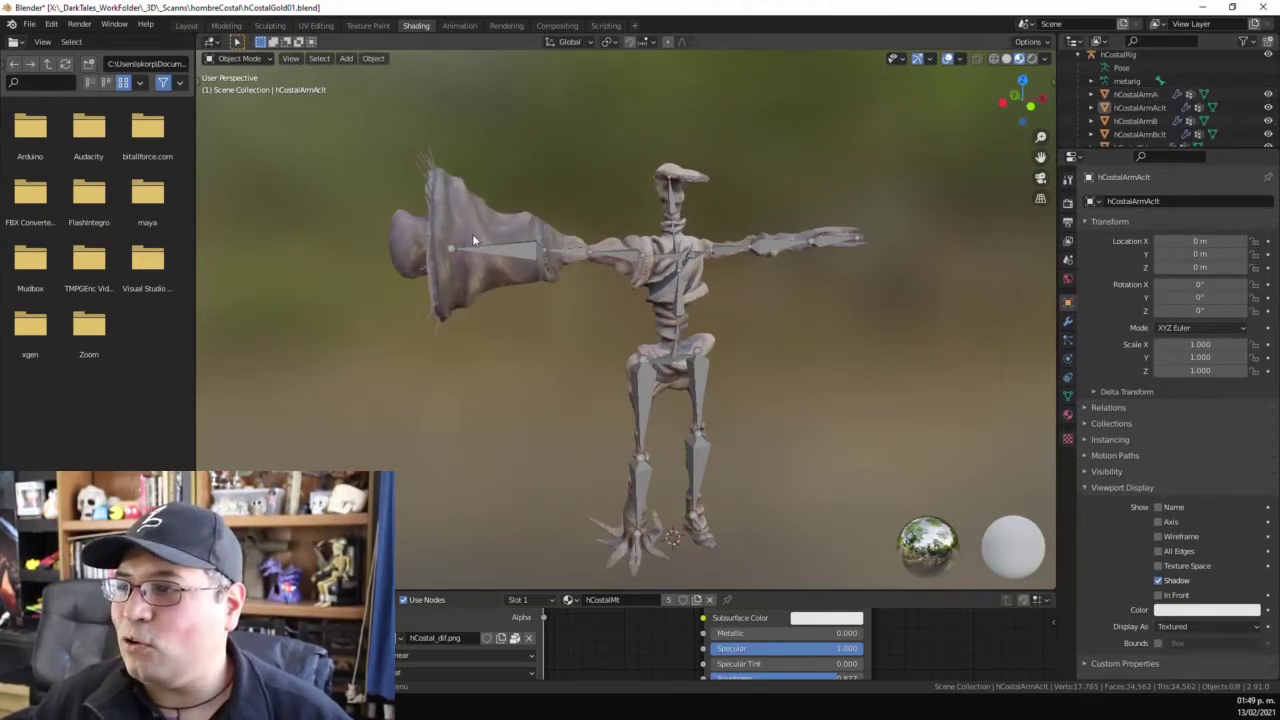
pyautogui.click(1268, 94)
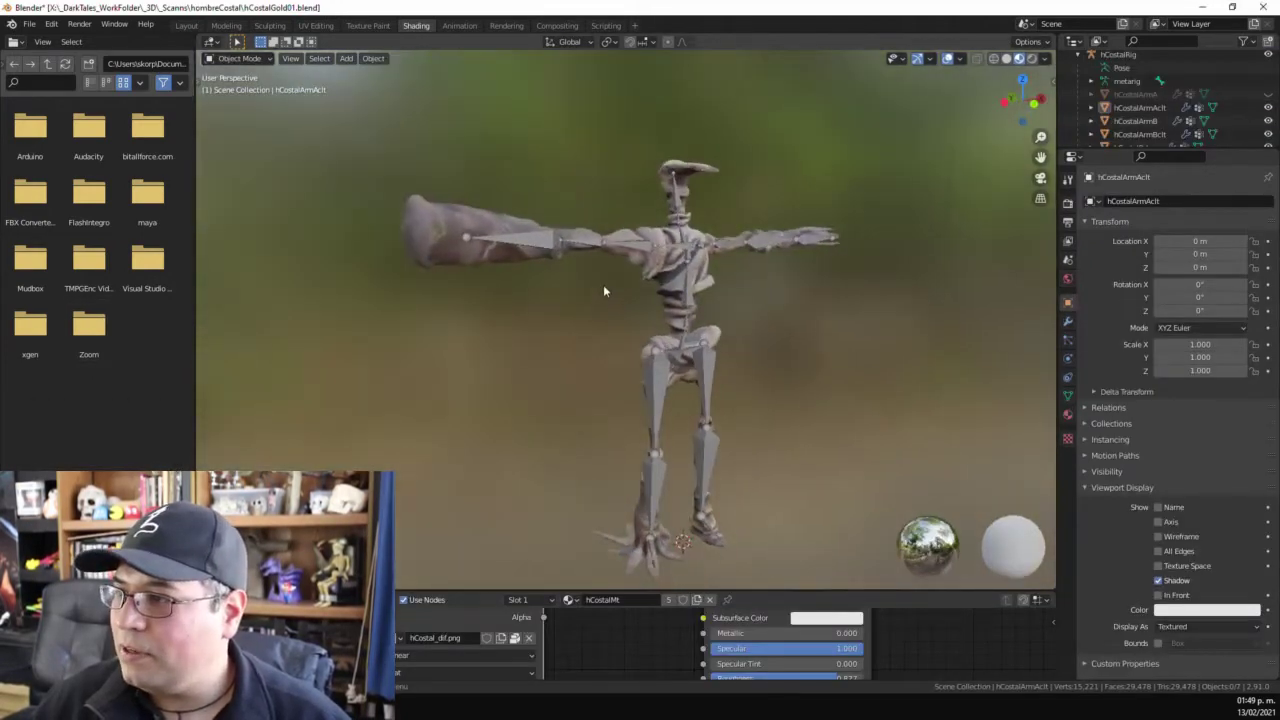
pyautogui.scroll(3, 603, 291)
pyautogui.scroll(-2, 600, 290)
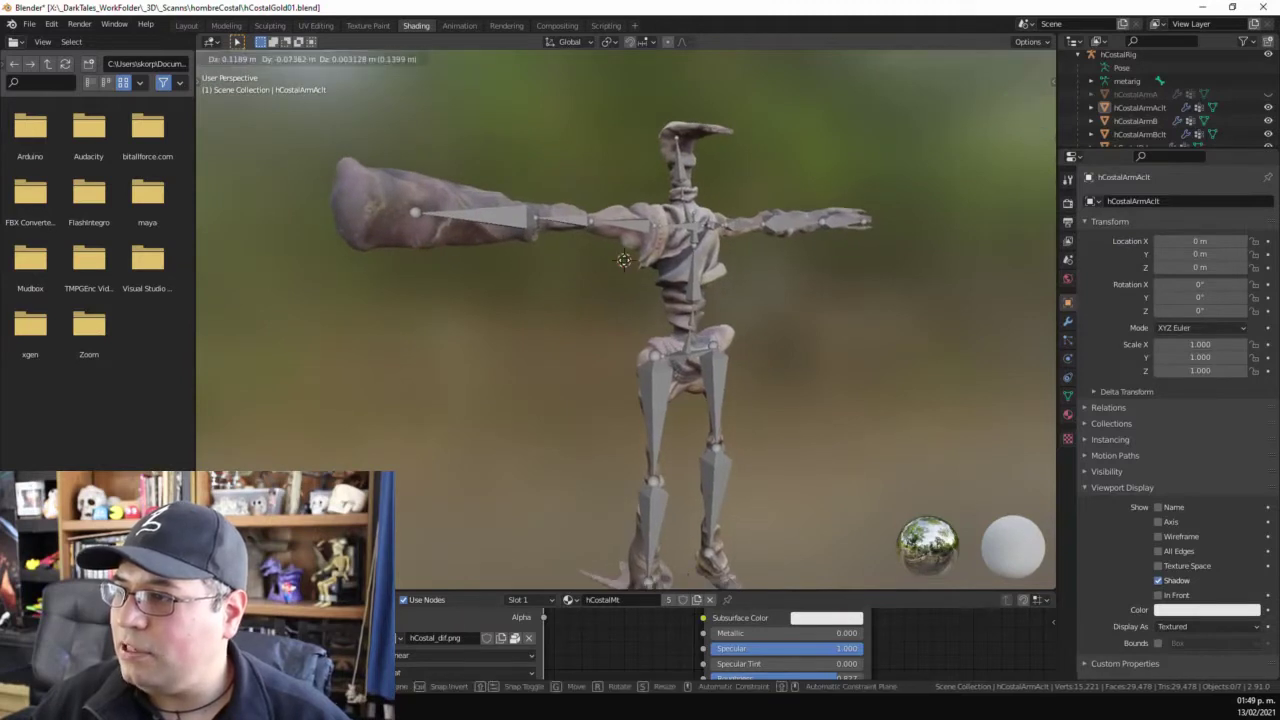
pyautogui.scroll(3, 1000, 230)
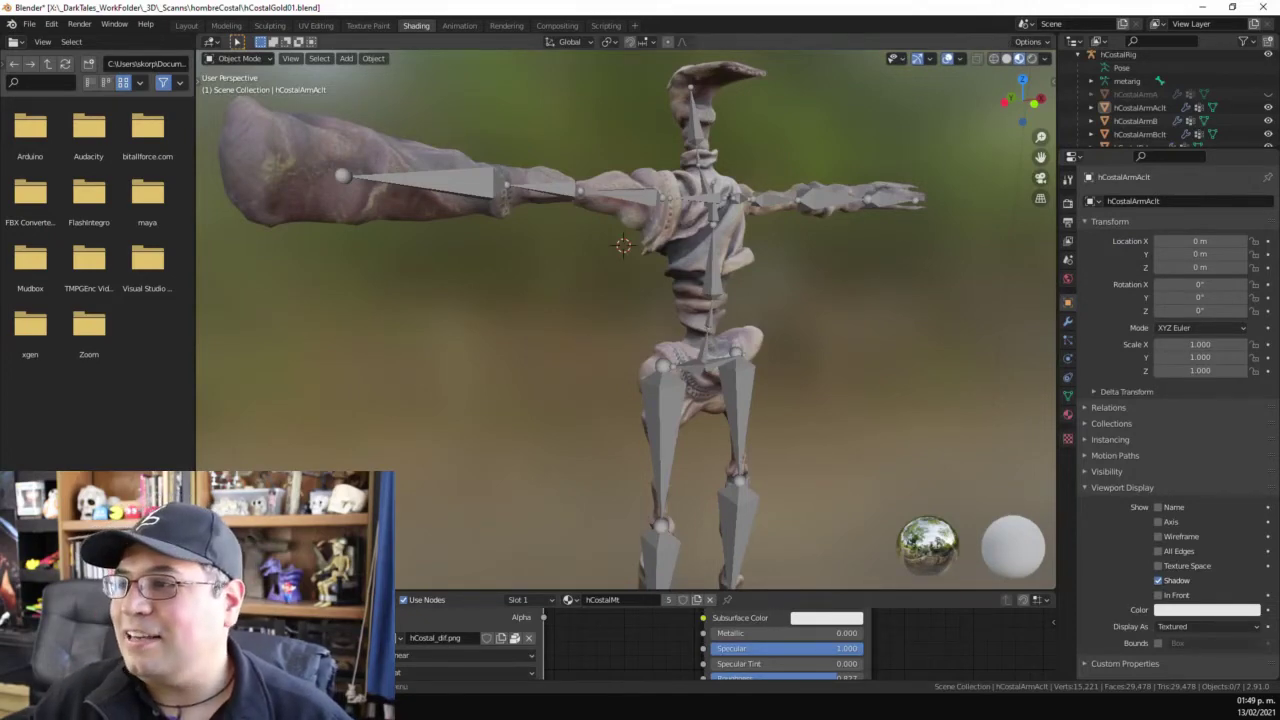
pyautogui.scroll(-4, 740, 261)
pyautogui.moveTo(705, 354); pyautogui.dragTo(670, 347, button='middle')
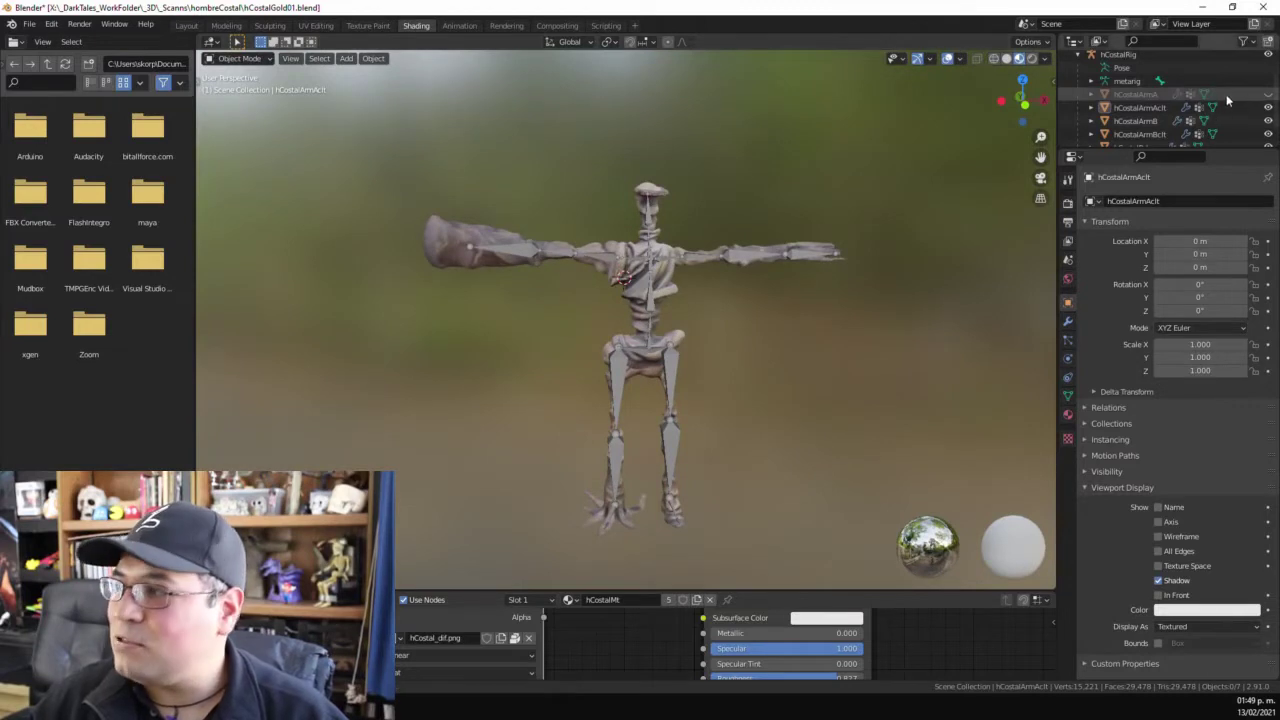
# - Select the hCostalRig armature and put it in Pose Mode in the Layout workspace
pyautogui.click(598, 253)
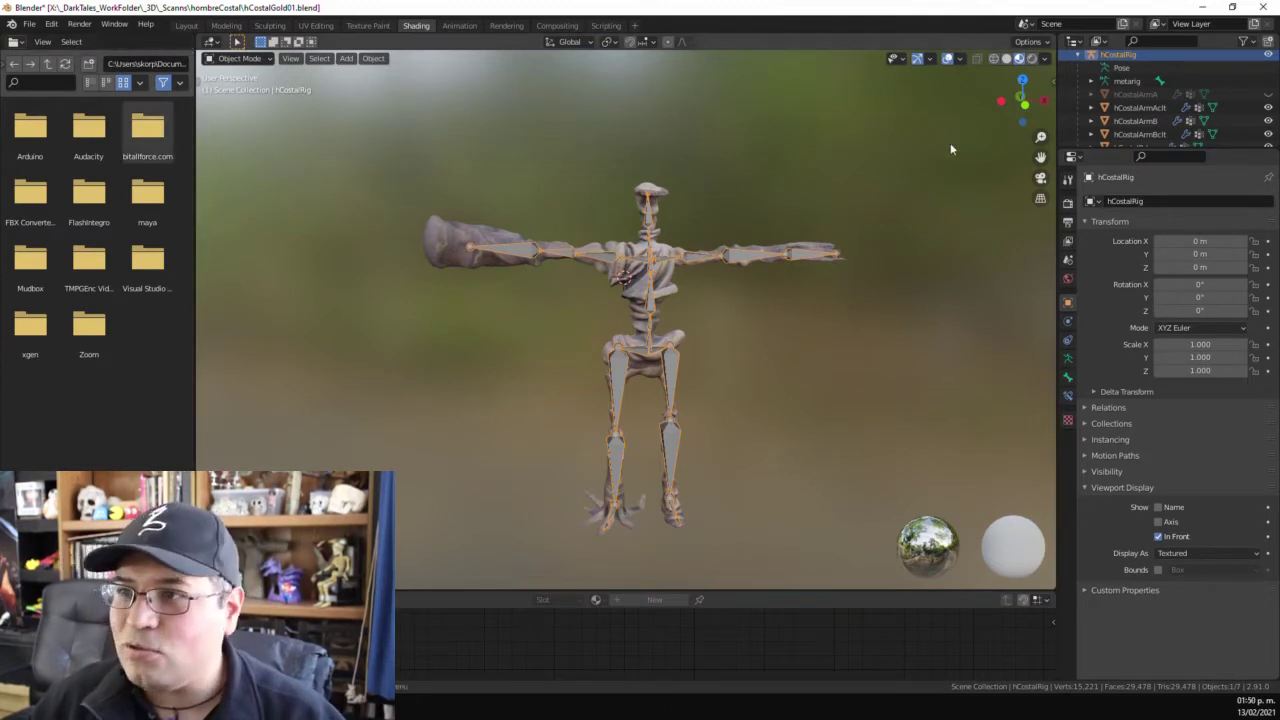
pyautogui.click(186, 25)
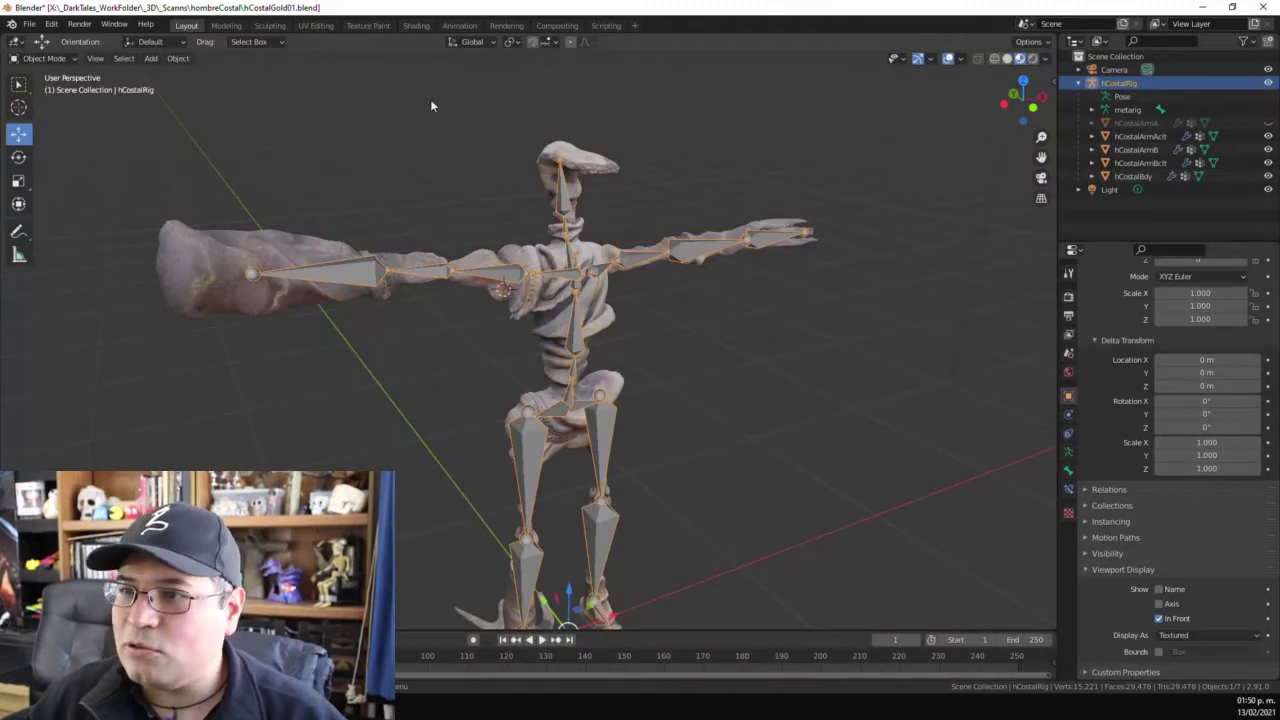
pyautogui.click(50, 58)
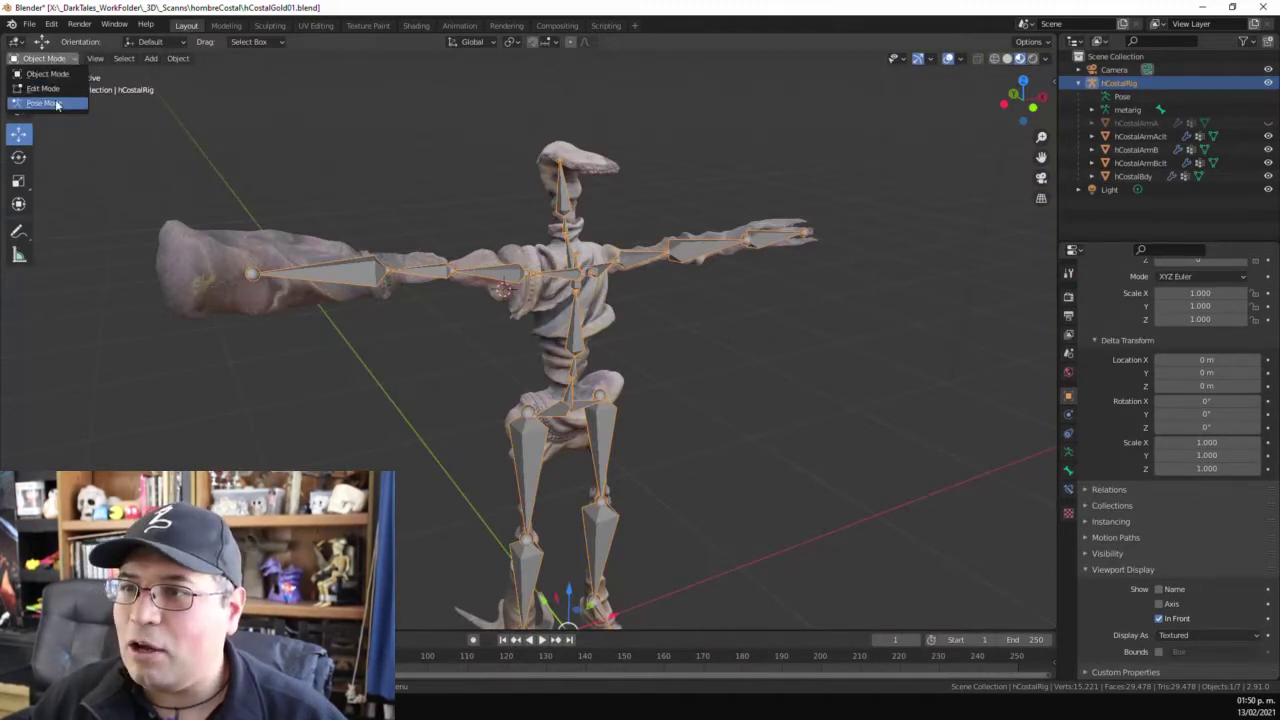
pyautogui.click(43, 103)
# - Try a trackball rotation on the upper_arm.R bone to test how the arm deforms
pyautogui.click(488, 275)
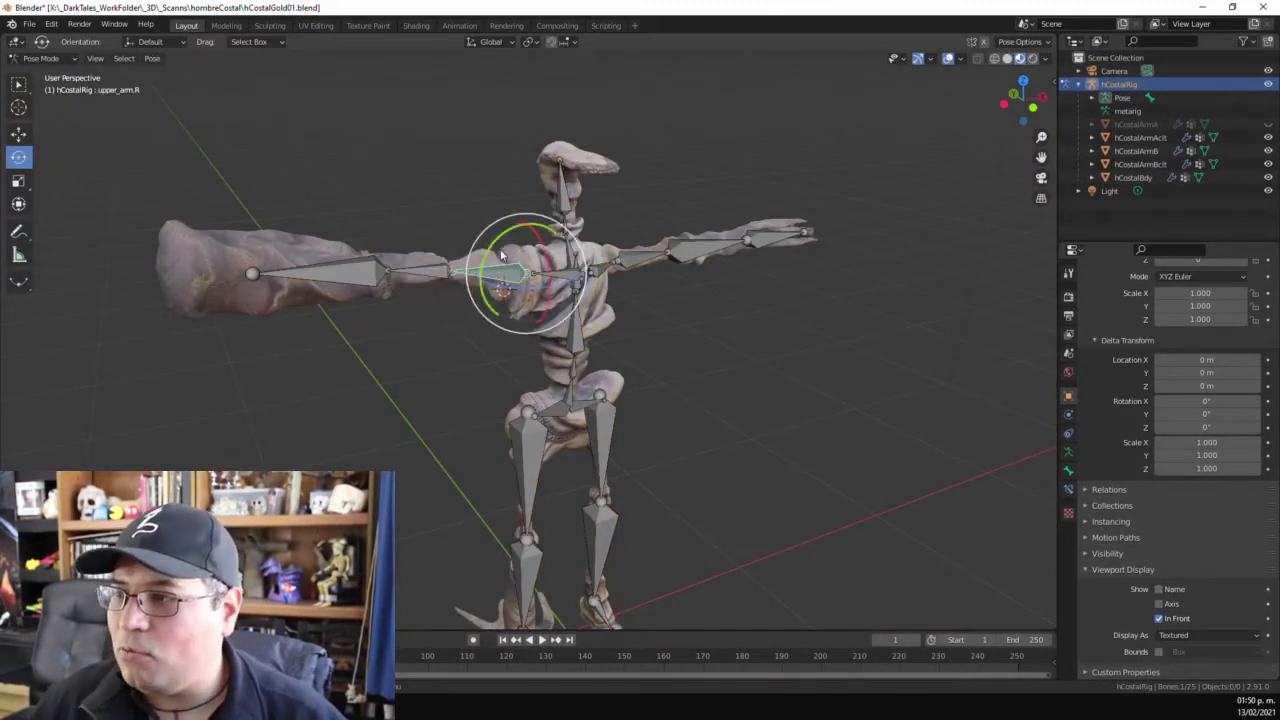
pyautogui.press('r')
pyautogui.press('r')
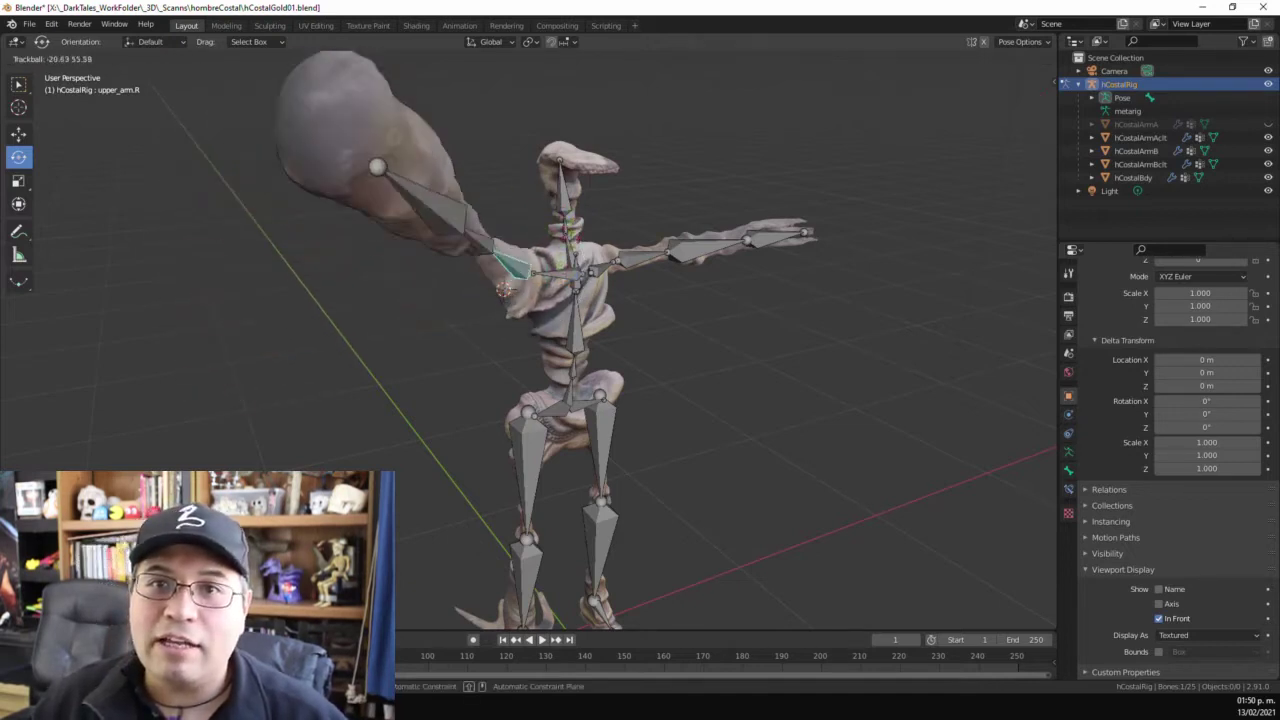
pyautogui.rightClick(440, 275)
# - Try trackball rotations on the forearm.R bone and return it to its rest rotation
pyautogui.click(436, 273)
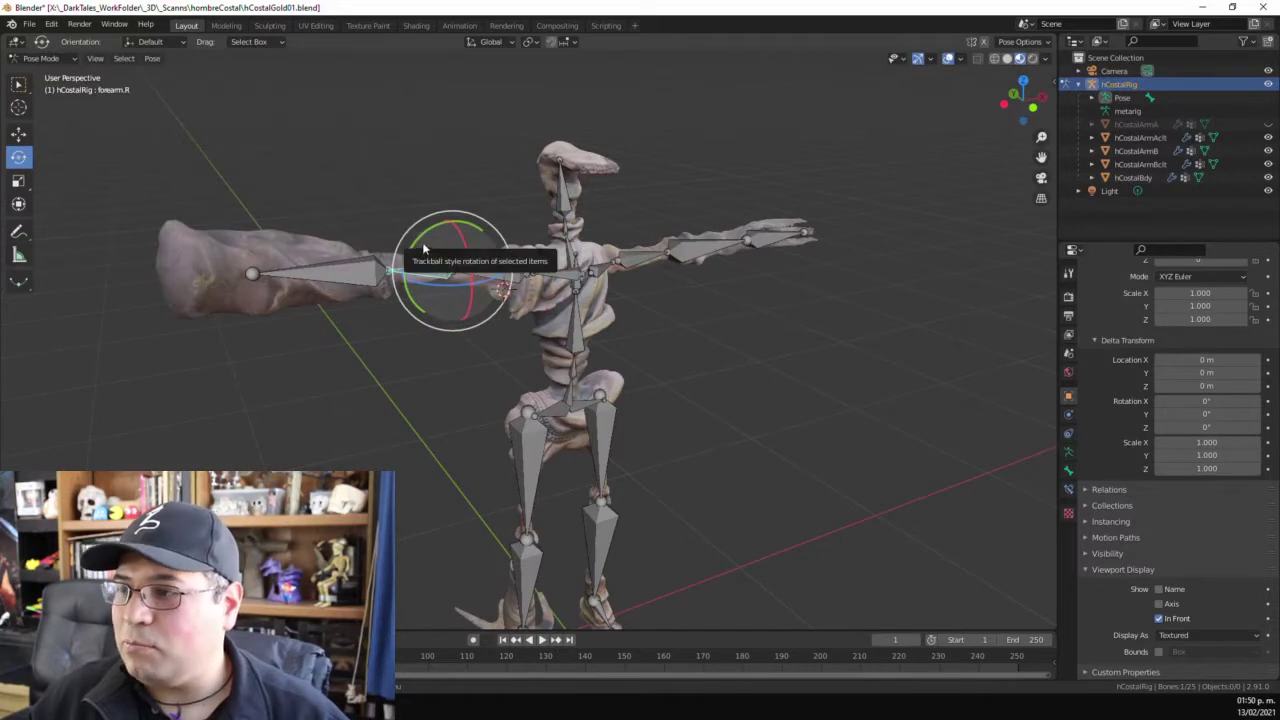
pyautogui.press('r')
pyautogui.press('r')
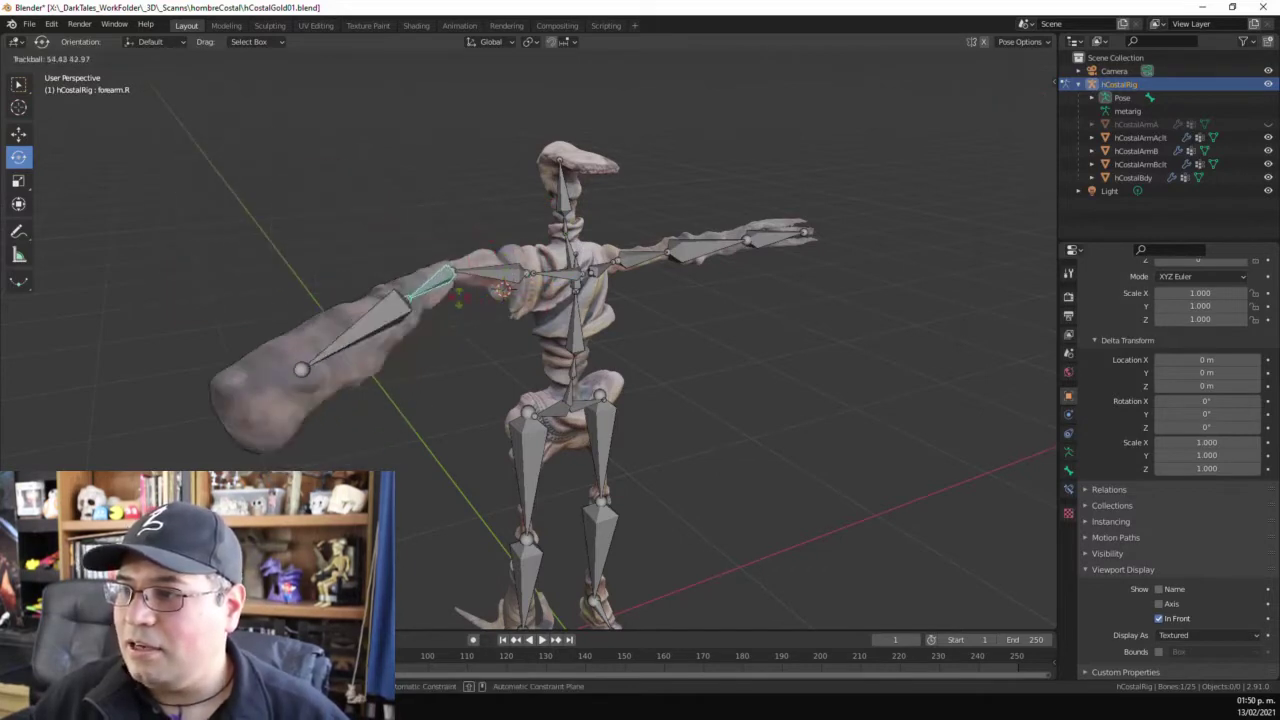
pyautogui.rightClick(422, 160)
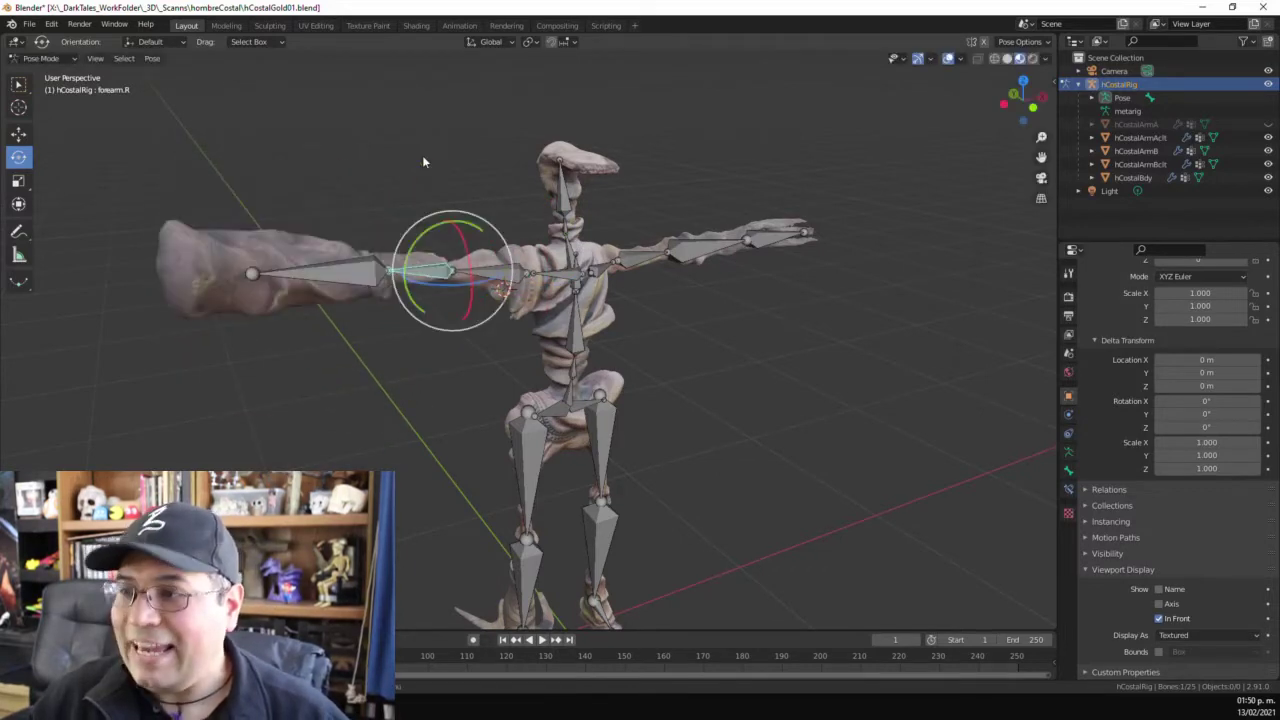
pyautogui.moveTo(458, 356); pyautogui.dragTo(401, 306, button='middle')
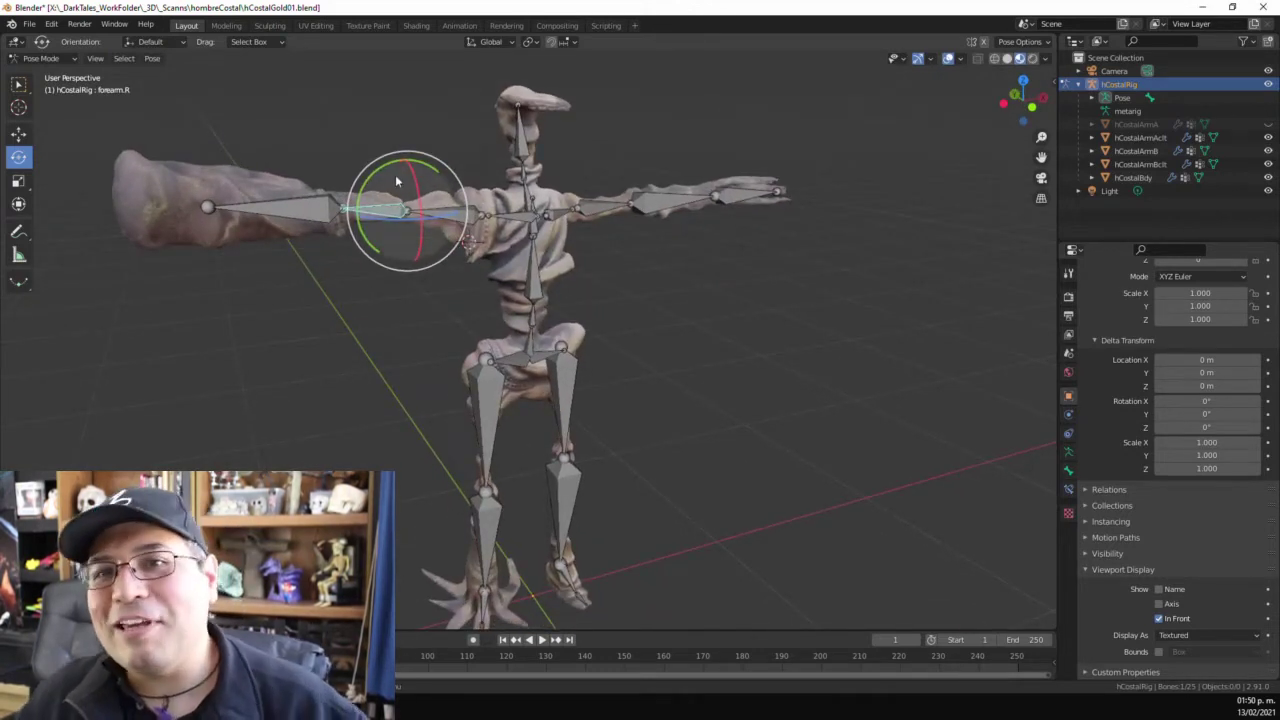
pyautogui.press('r')
pyautogui.press('r')
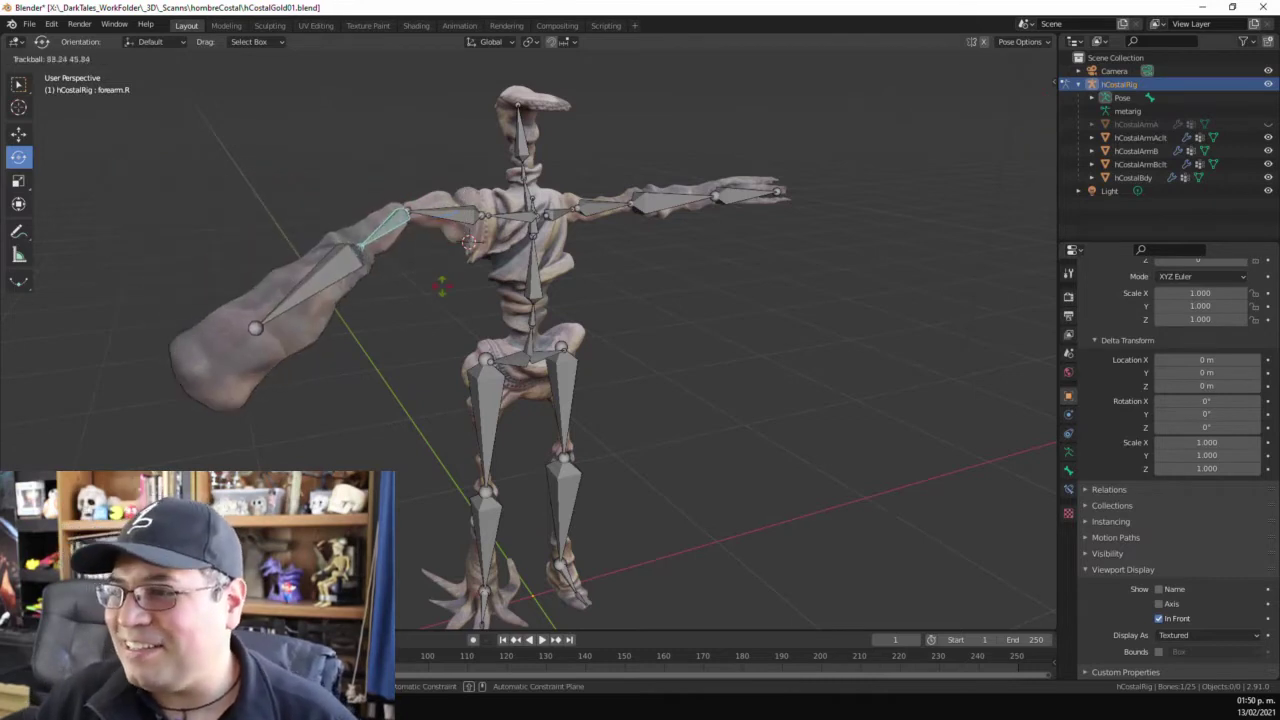
pyautogui.click(322, 212)
pyautogui.hotkey('alt', 'r')
# - Try bending the hand.R bone downward with a trackball rotation and clear its rotation
pyautogui.click(316, 204)
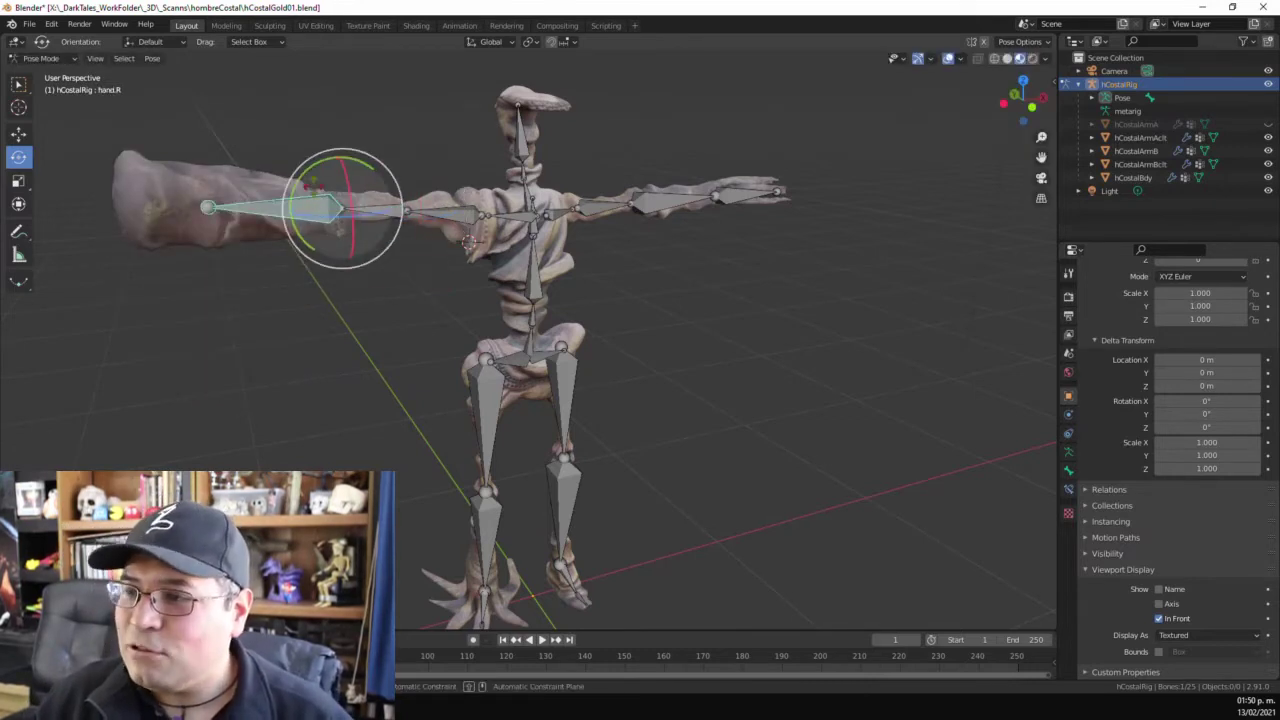
pyautogui.press('r')
pyautogui.press('r')
pyautogui.click(404, 268)
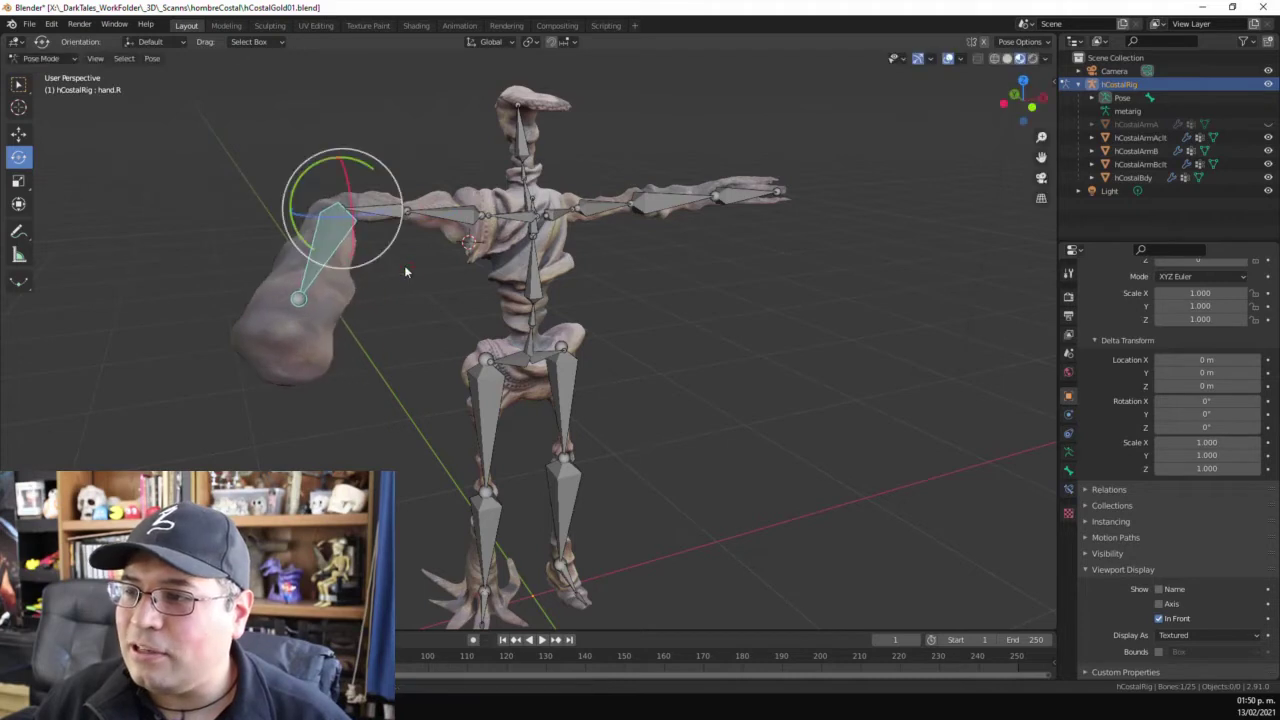
pyautogui.hotkey('alt', 'r')
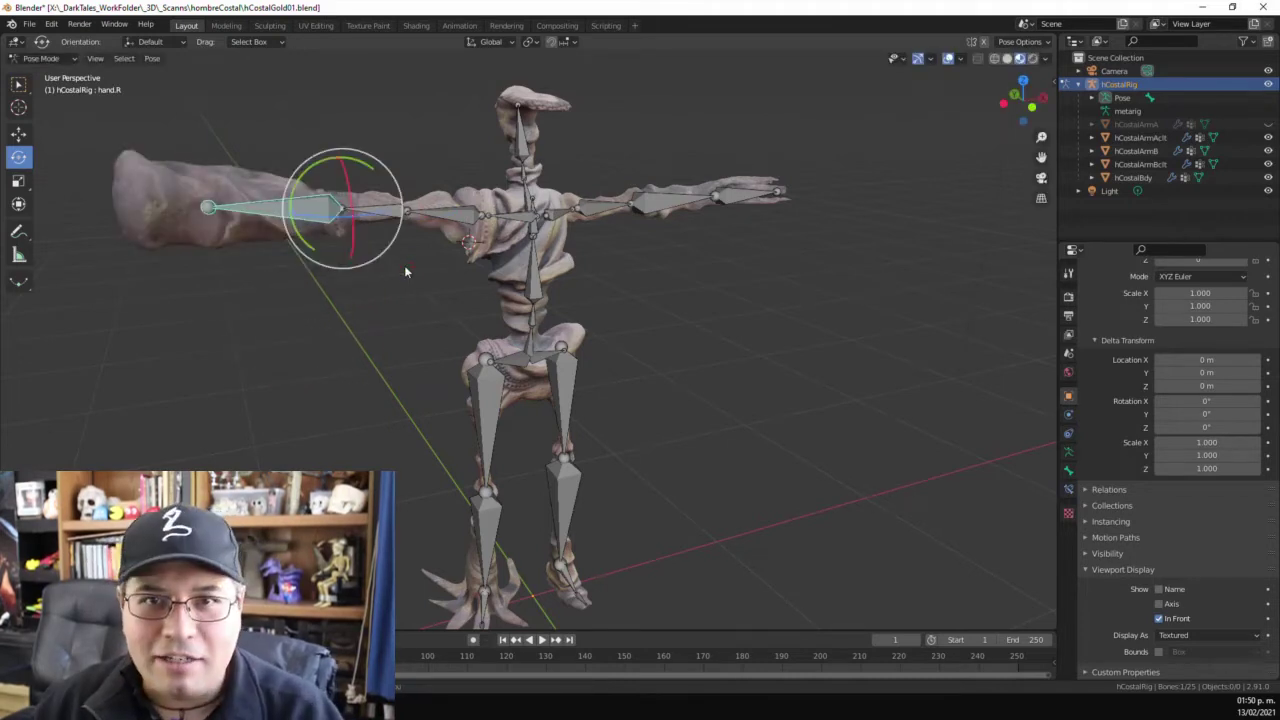
# - Try rotating the spine.002 bone, cancel the rotation and deselect all bones
pyautogui.click(545, 273)
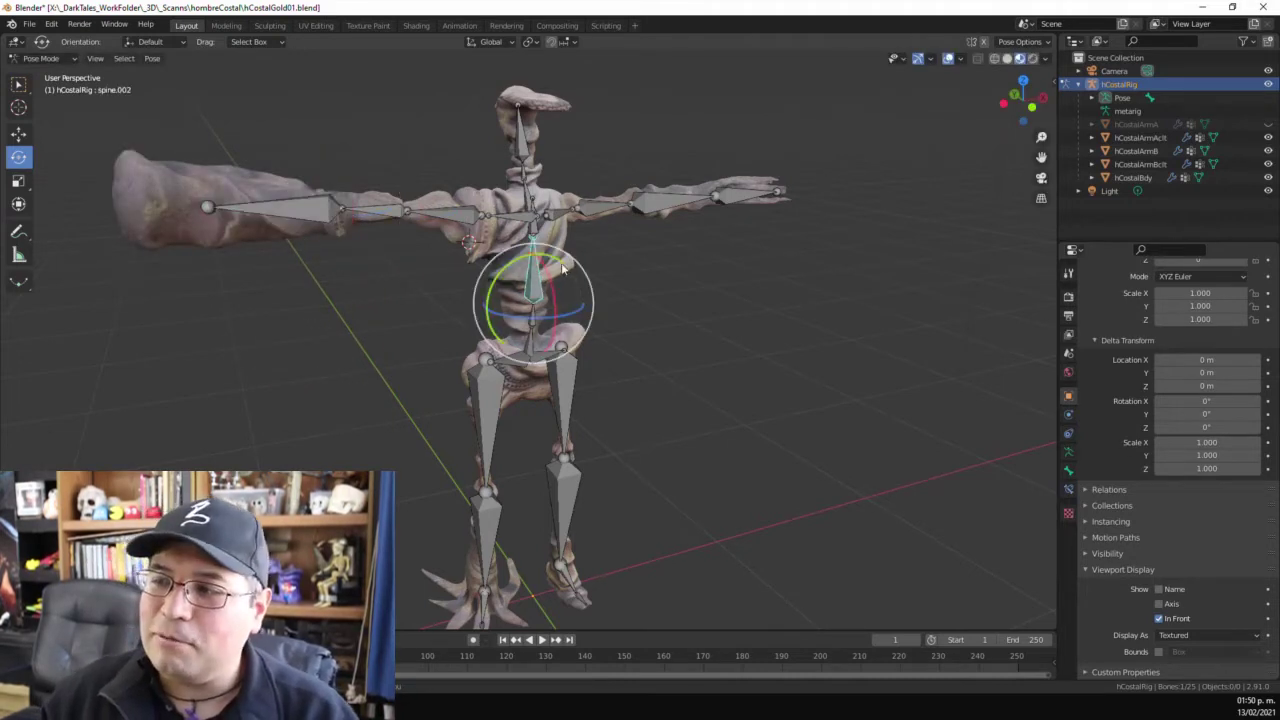
pyautogui.moveTo(563, 268); pyautogui.dragTo(530, 240)
pyautogui.press('Escape')
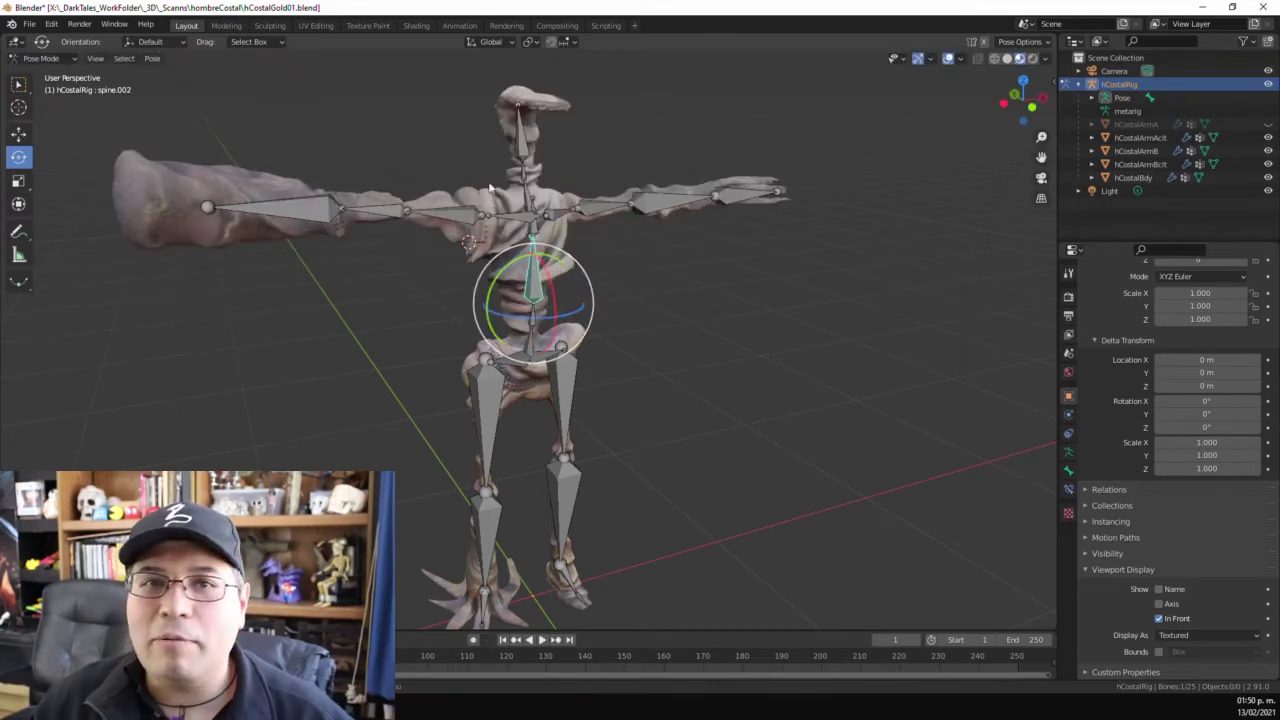
pyautogui.click(230, 178)
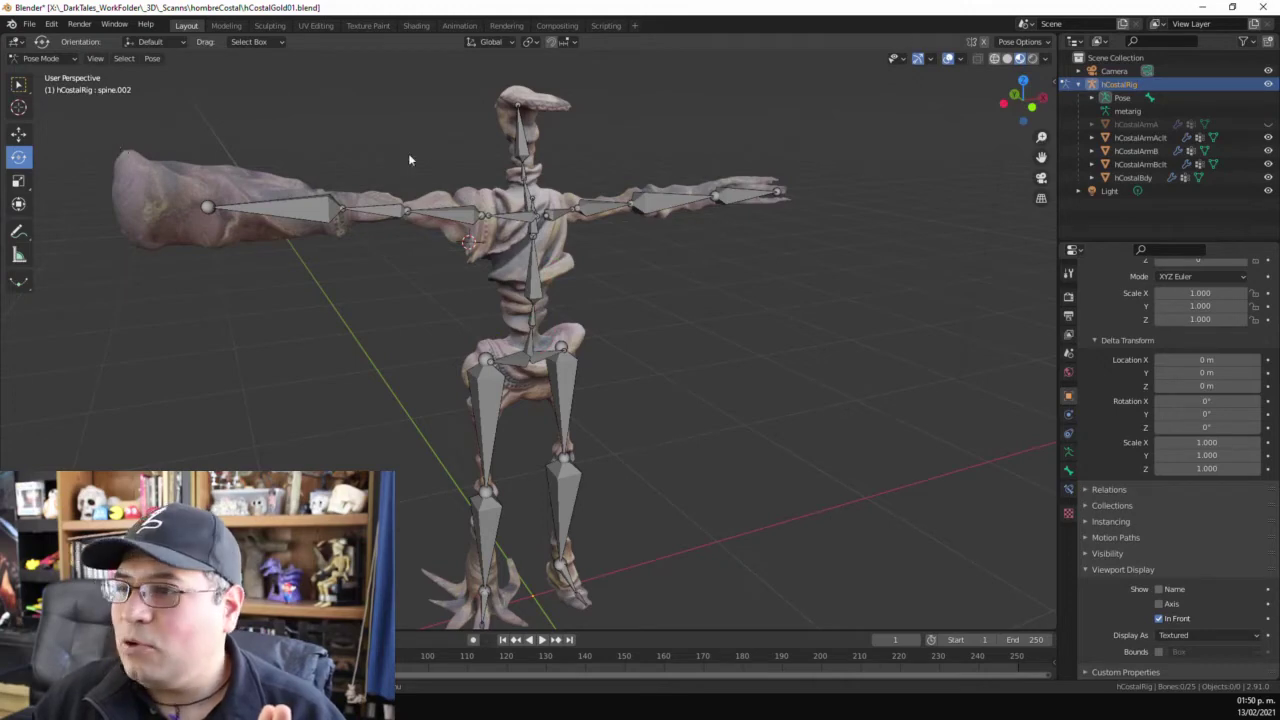
# - Display the creature in wireframe and select the hCostalArmAclt mesh in Object Mode to examine its topology
pyautogui.click(995, 59)
pyautogui.scroll(2, 218, 206)
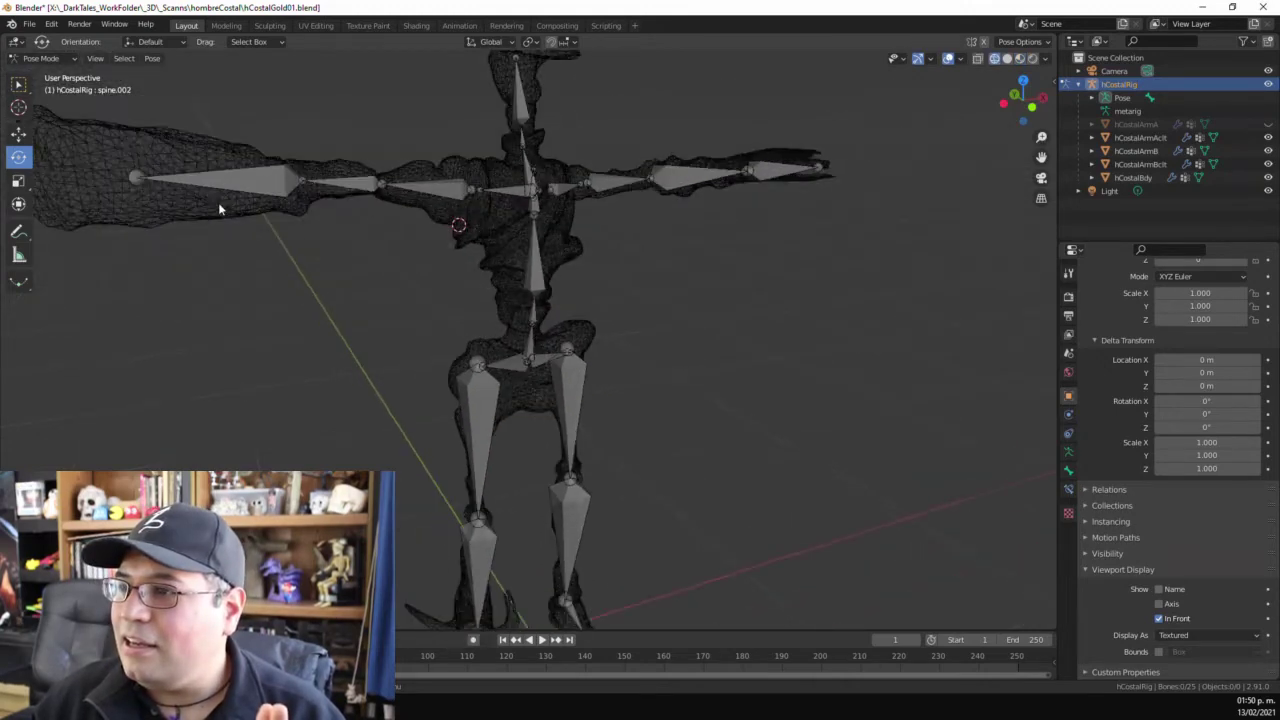
pyautogui.moveTo(218, 206); pyautogui.dragTo(233, 135, button='middle')
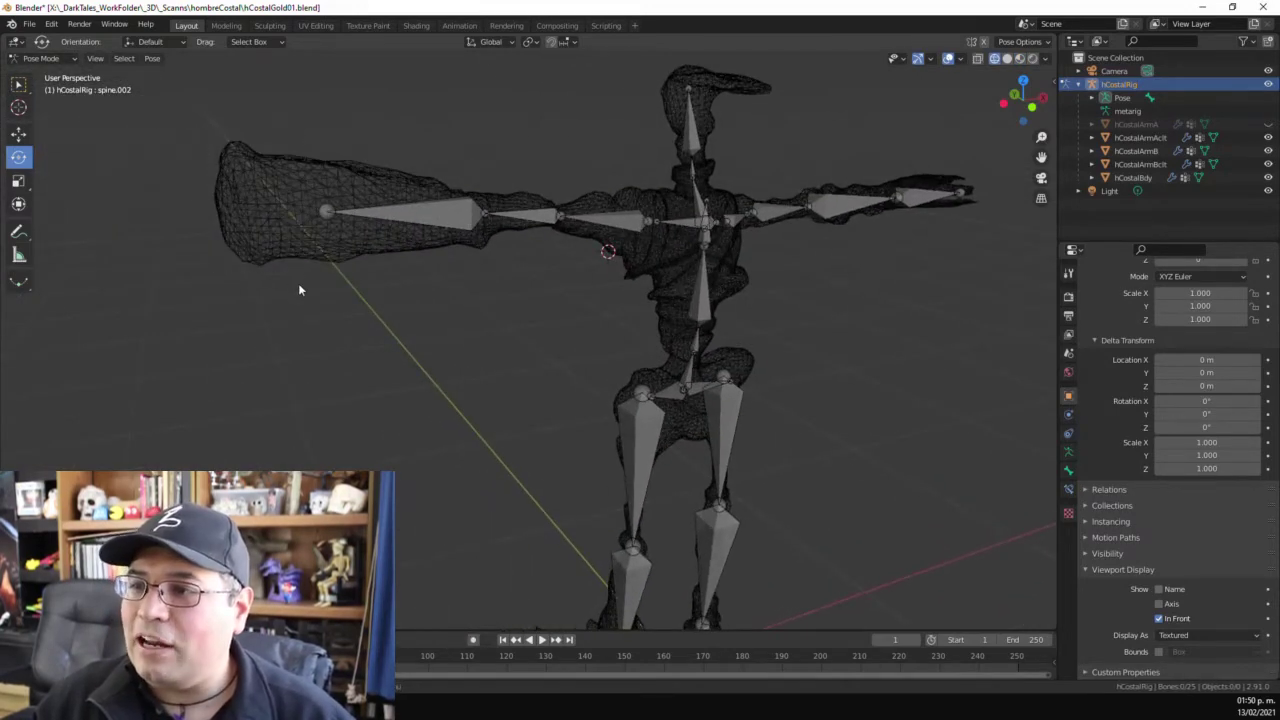
pyautogui.click(41, 58)
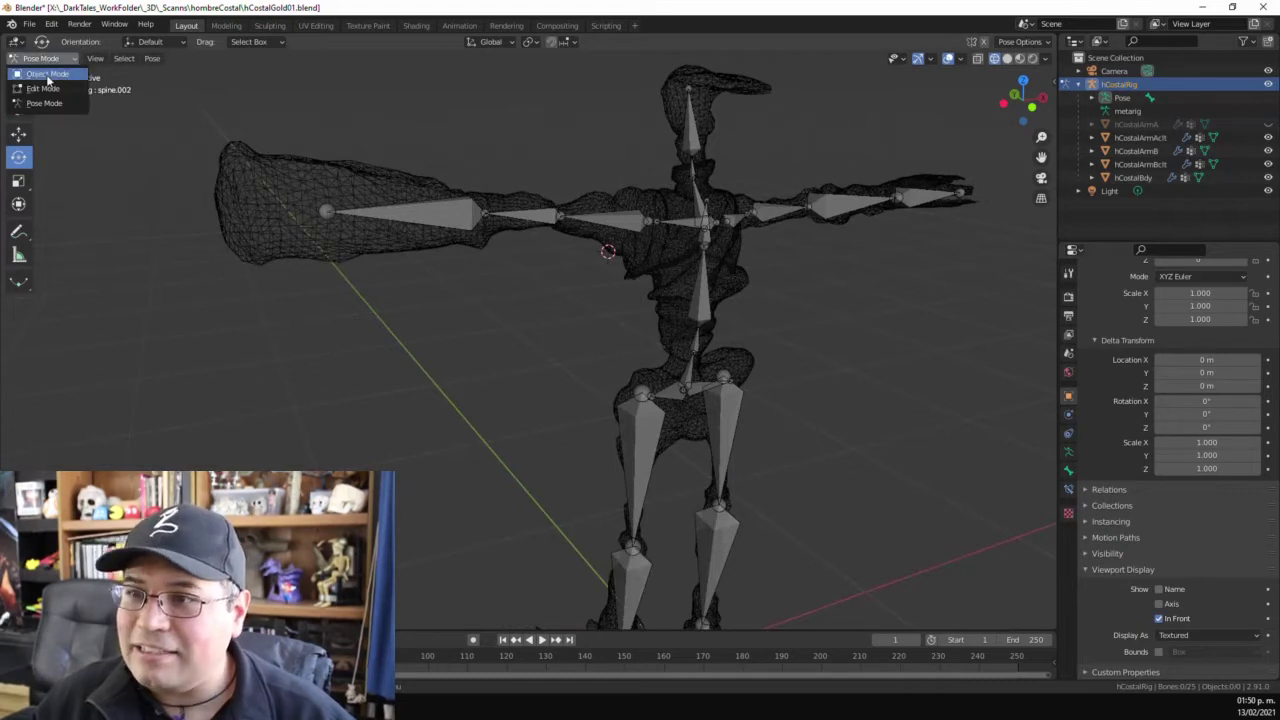
pyautogui.click(47, 74)
pyautogui.click(269, 156)
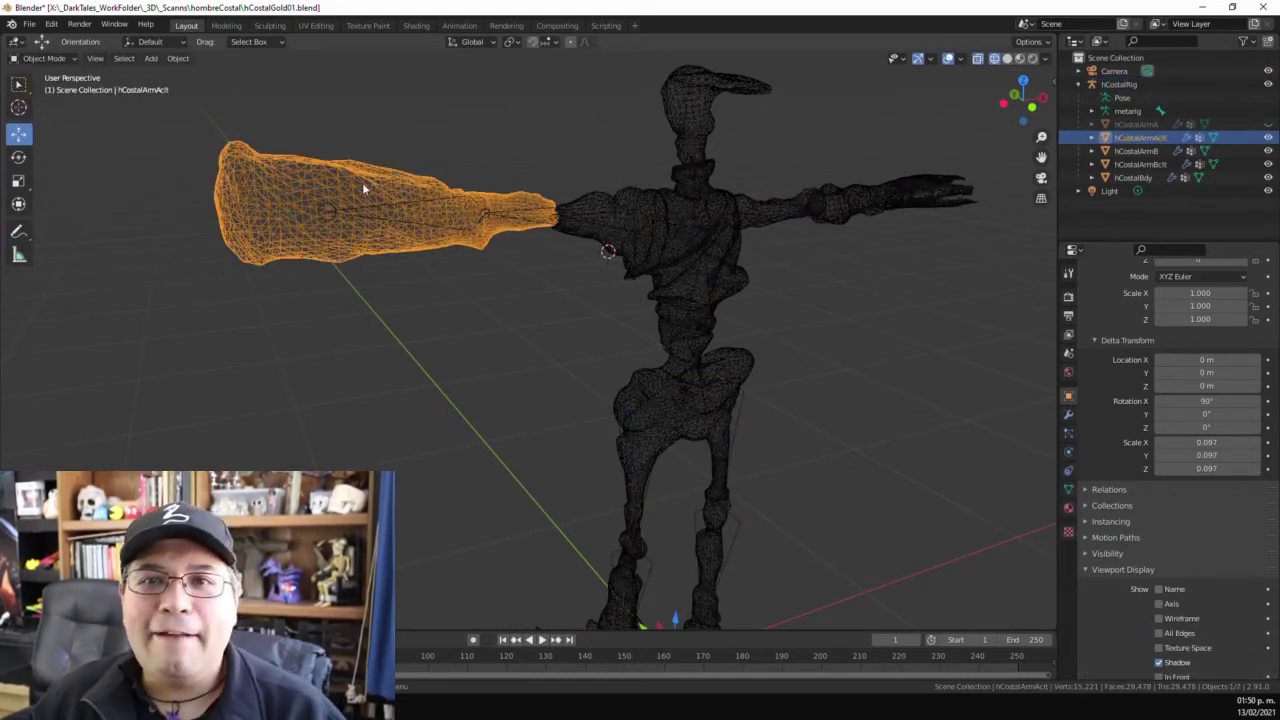
pyautogui.scroll(3, 362, 189)
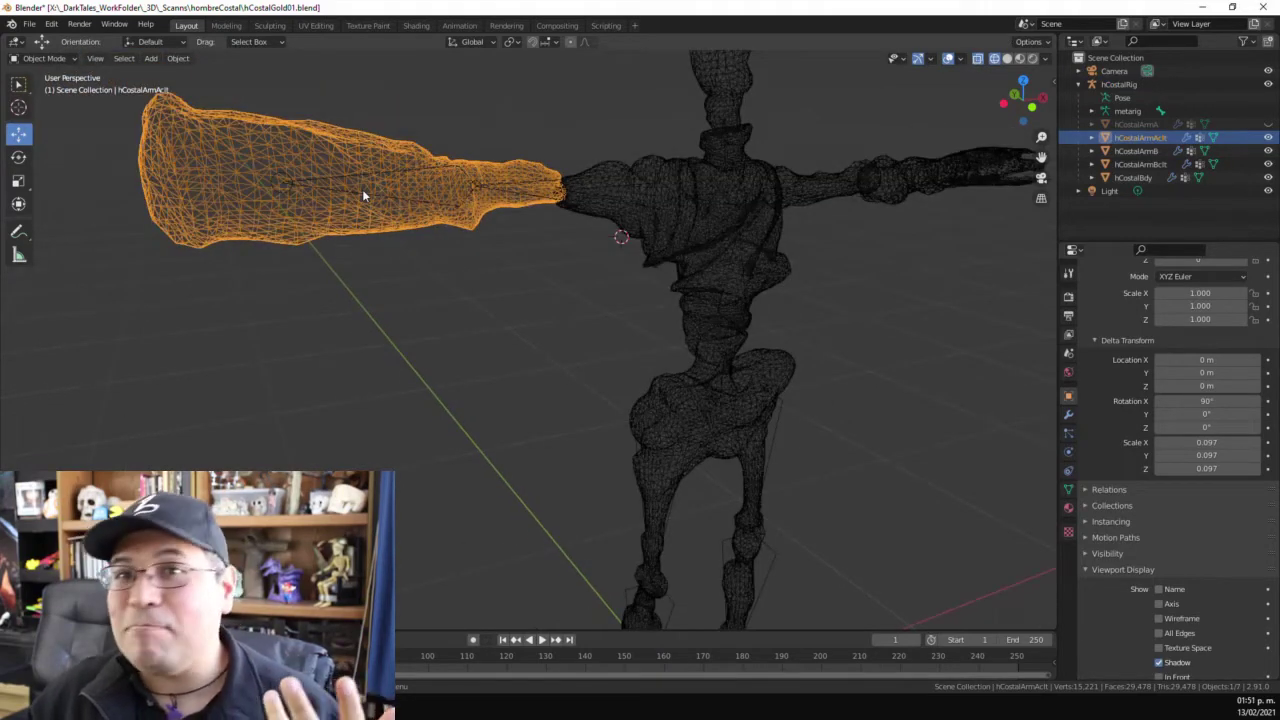
pyautogui.moveTo(371, 196); pyautogui.dragTo(393, 250, button='middle')
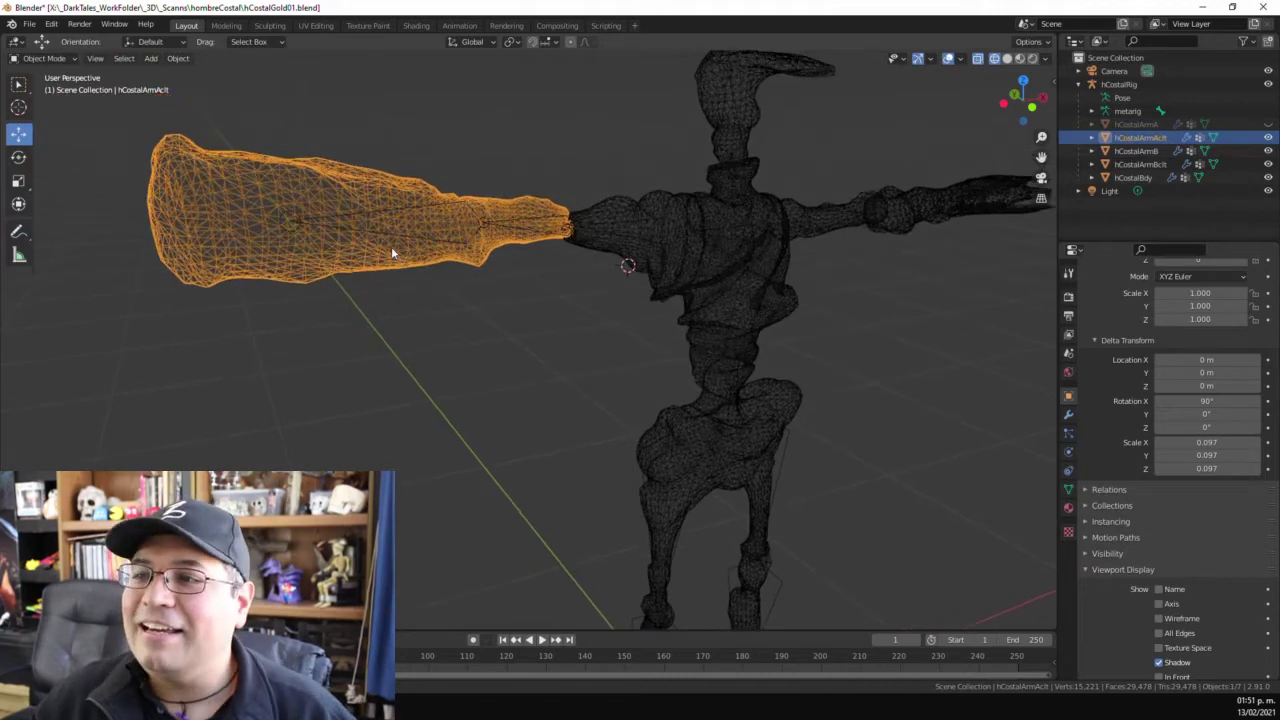
pyautogui.scroll(3, 374, 191)
pyautogui.moveTo(374, 197); pyautogui.dragTo(374, 197, button='middle')
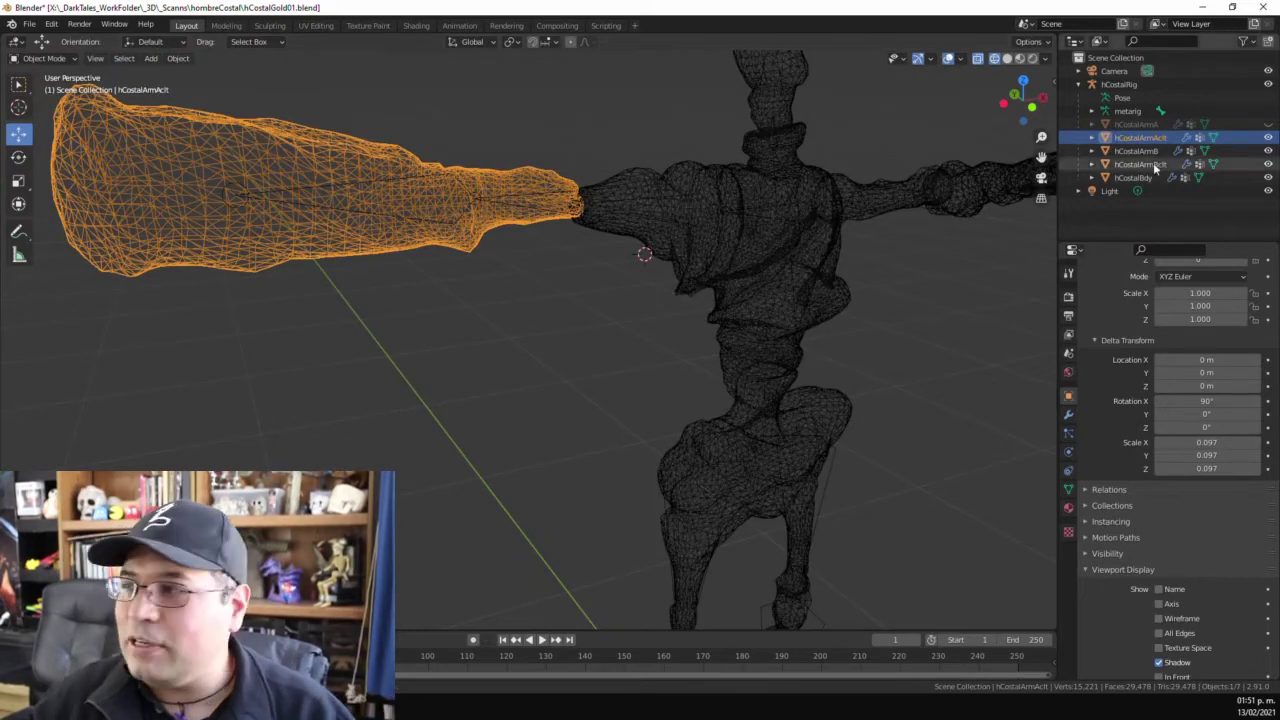
# - Unhide the hCostalArmA mesh, switch the viewport to solid shading and deselect everything to compare both arm versions
pyautogui.click(1268, 124)
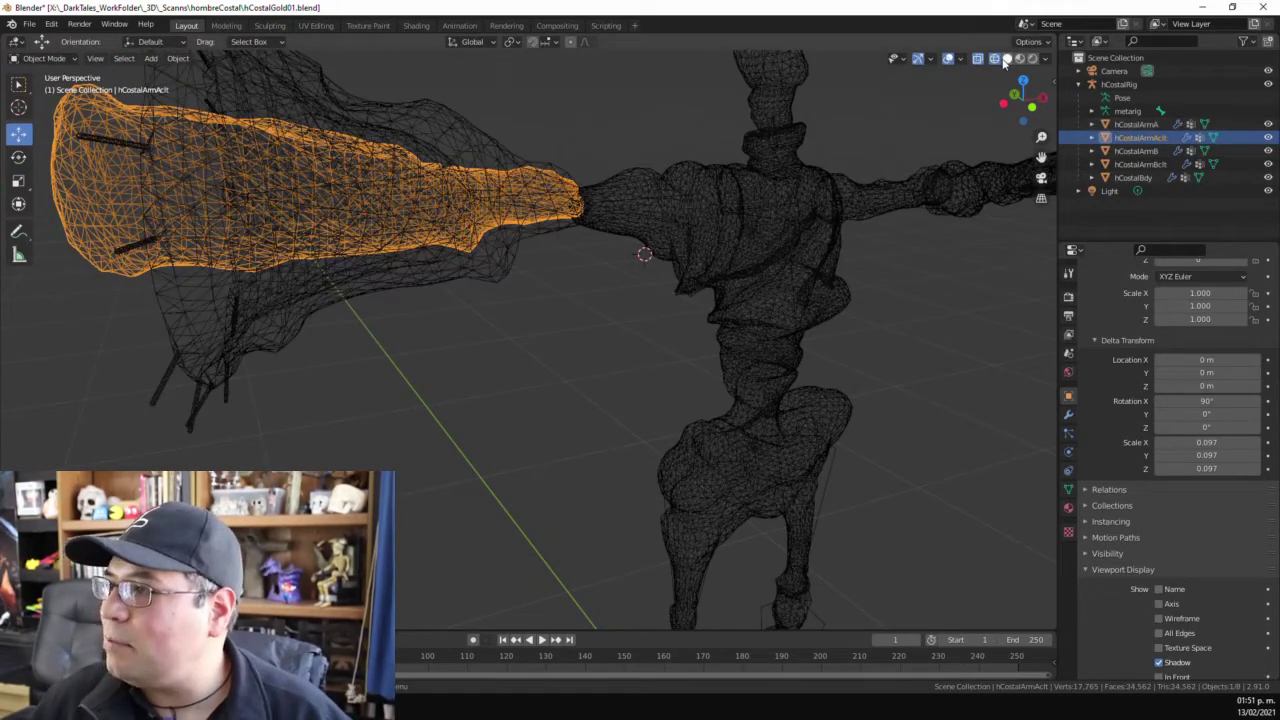
pyautogui.click(1007, 58)
pyautogui.scroll(-4, 521, 205)
pyautogui.click(485, 326)
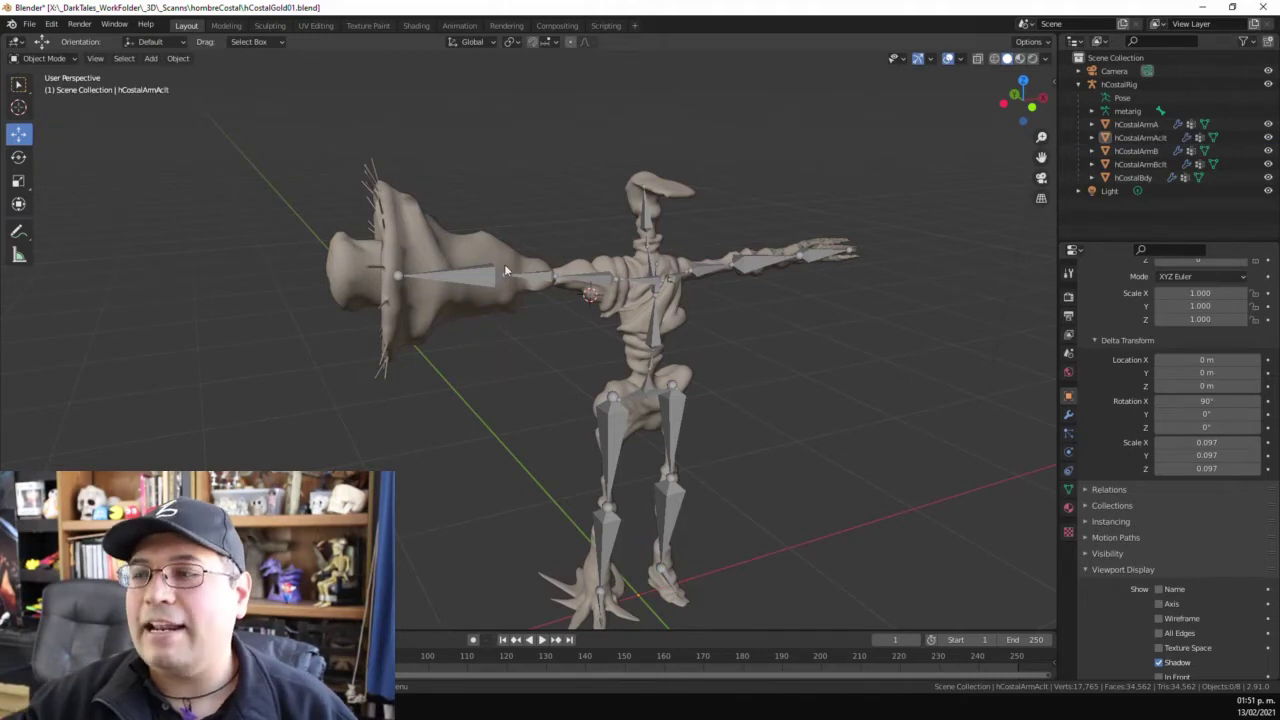
# - Close the hCostalGold01.blend and hCostal_RigTest.blend windows without saving their changes
pyautogui.click(1264, 7)
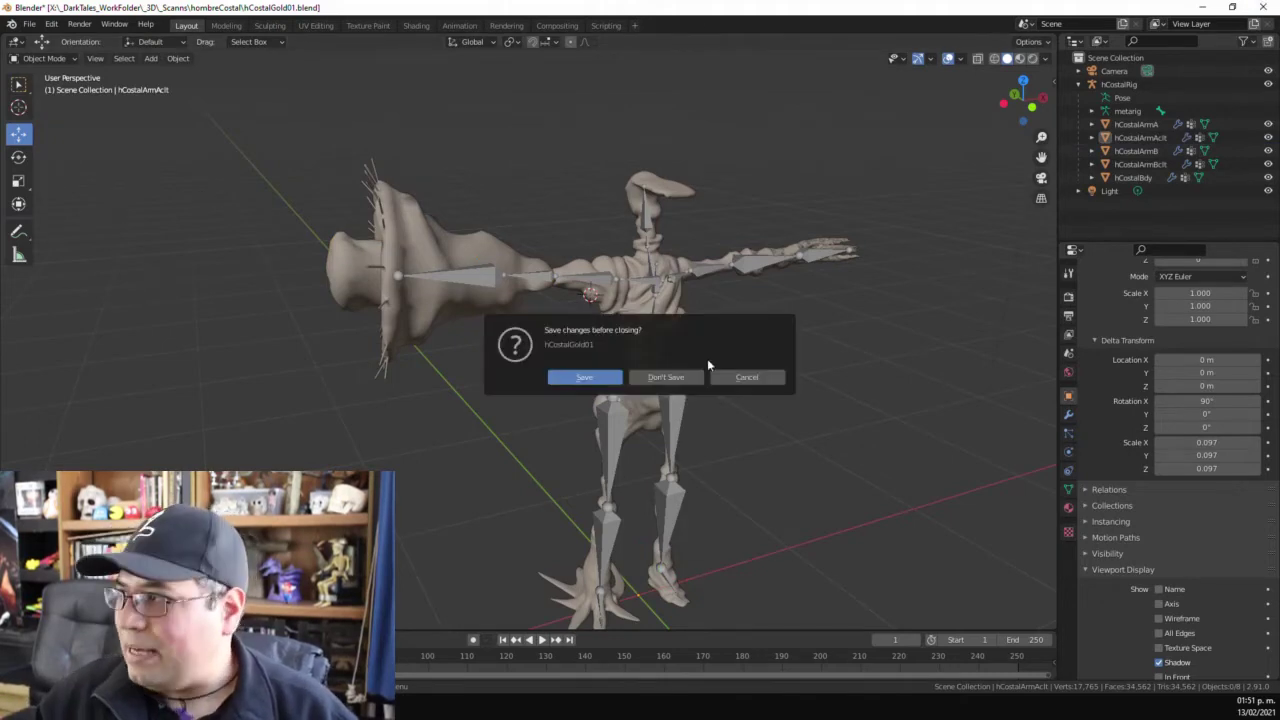
pyautogui.click(668, 377)
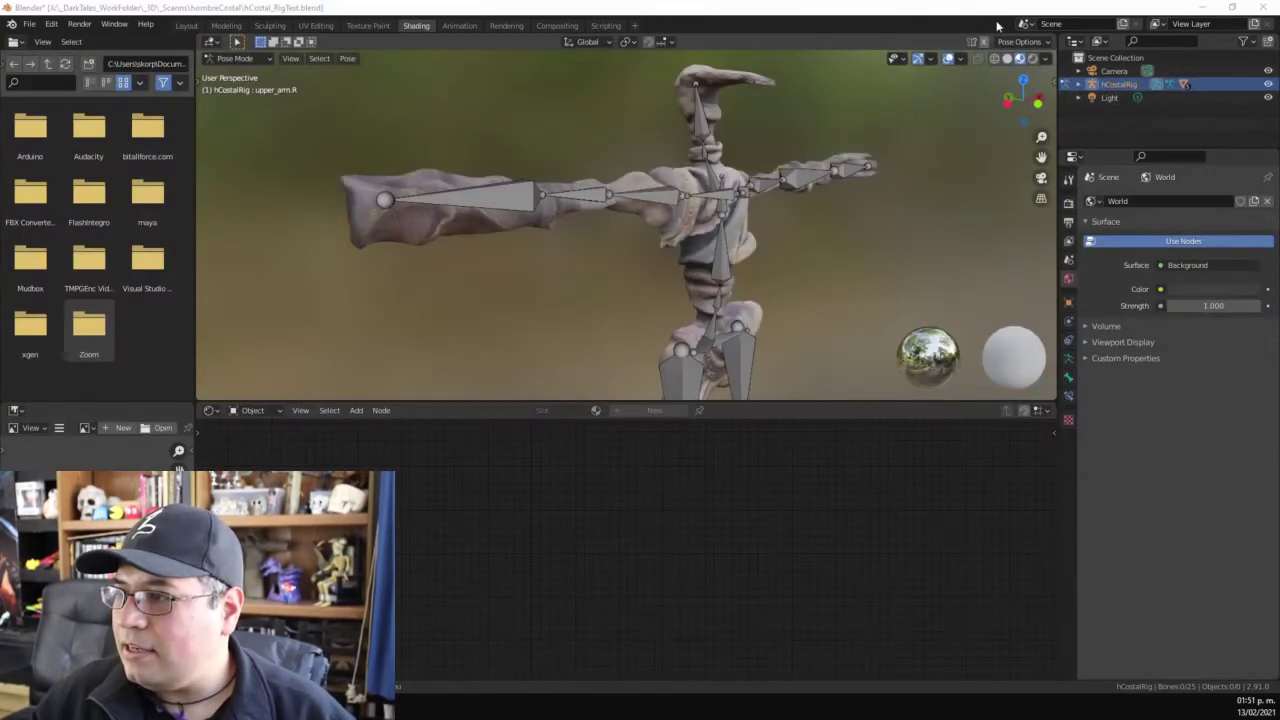
pyautogui.click(1263, 10)
pyautogui.click(678, 377)
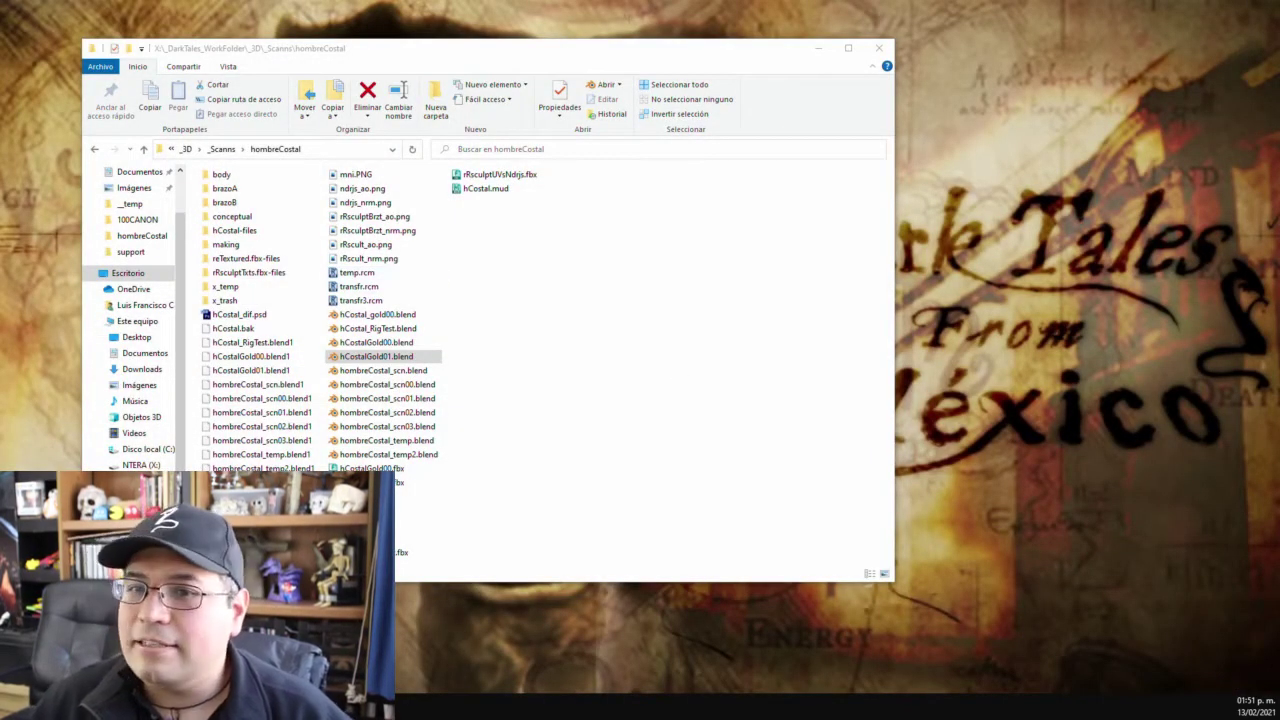
# - Switch to the Blender window with hJorongo2021.blend and maximize it to view the character
pyautogui.hotkey('alt', 'Tab')
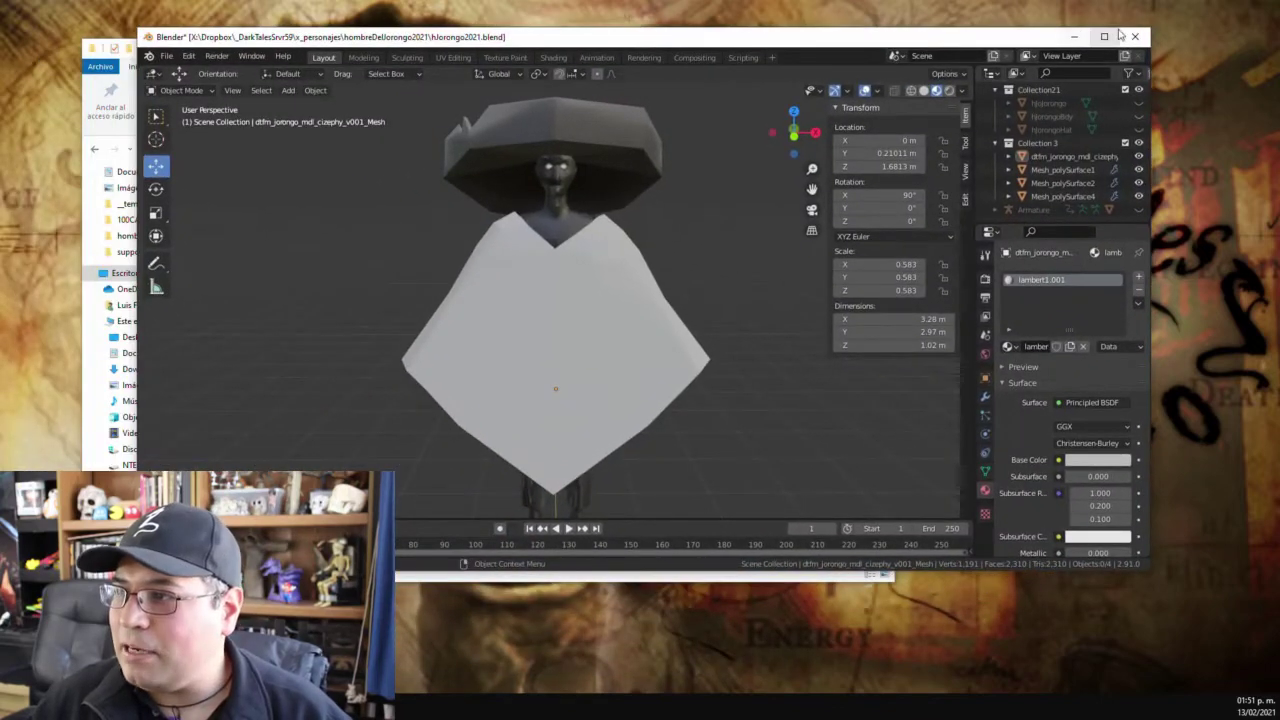
pyautogui.click(1104, 36)
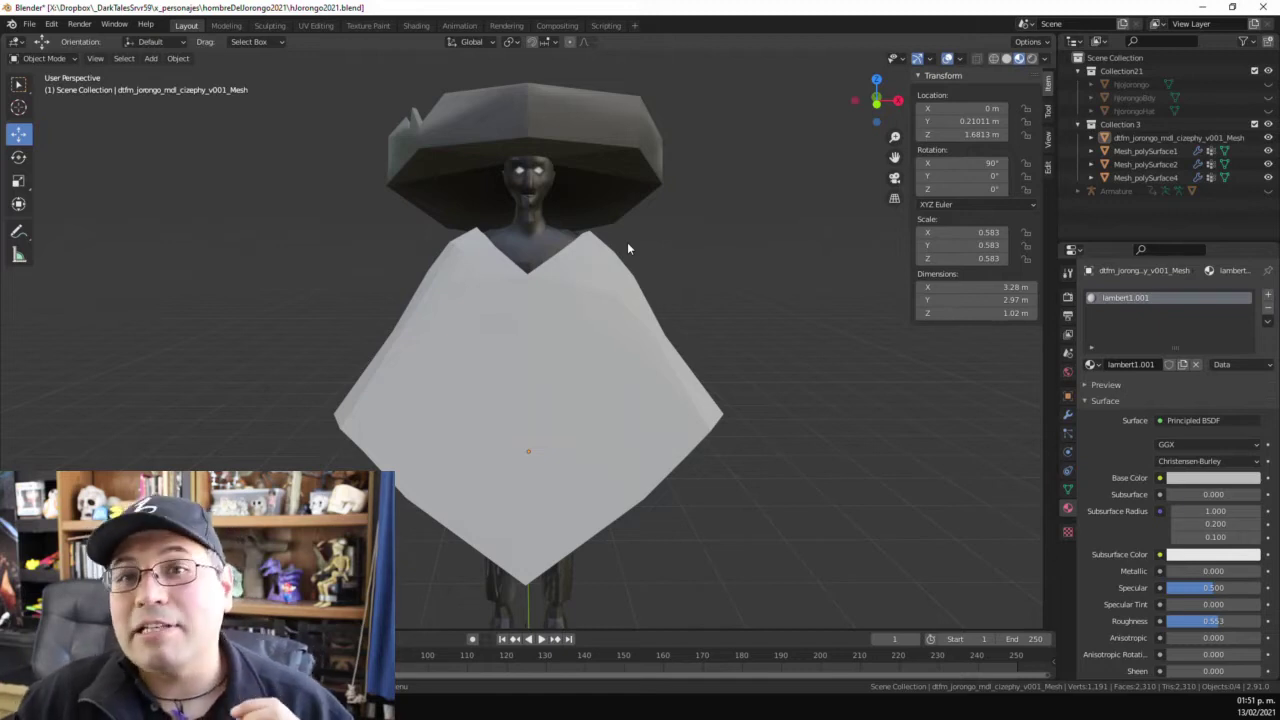
pyautogui.moveTo(580, 277)
pyautogui.mouseDown(button='middle')
pyautogui.moveTo(659, 287)
pyautogui.moveTo(592, 294)
pyautogui.mouseUp(button='middle')
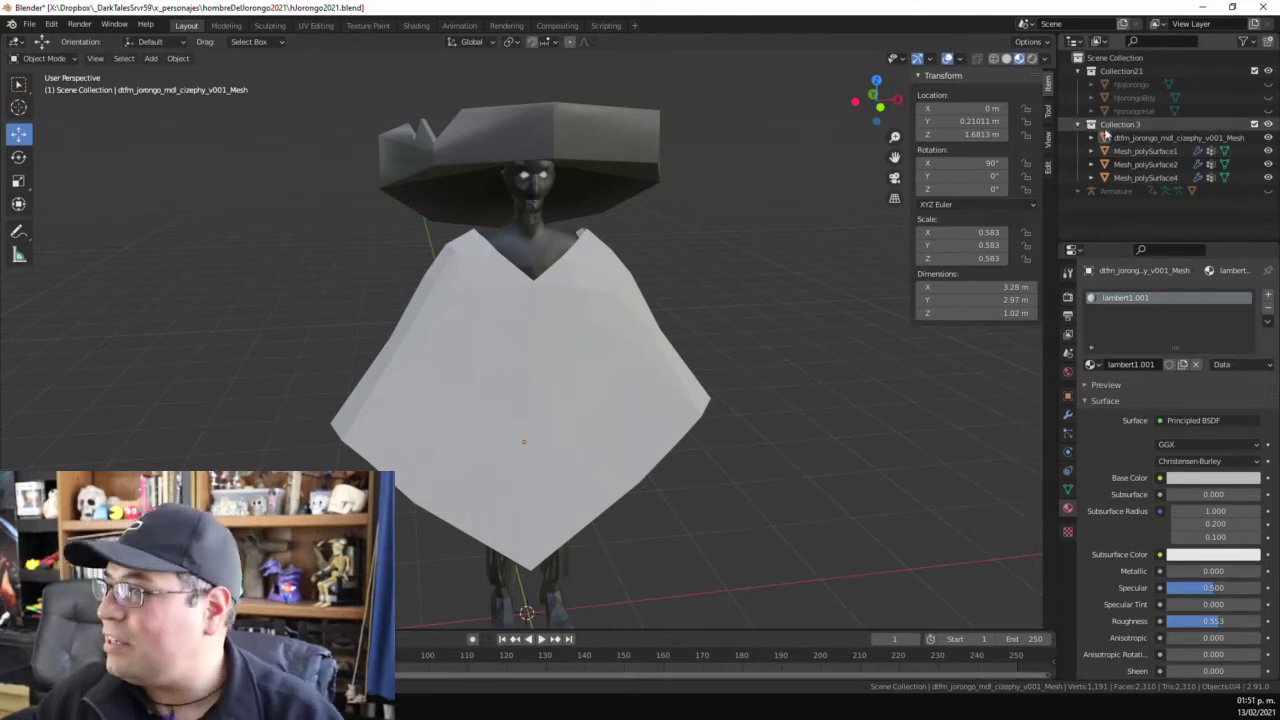
# - Hide Collection 3 and unhide the textured hat, body and poncho meshes in Collection21
pyautogui.click(1268, 124)
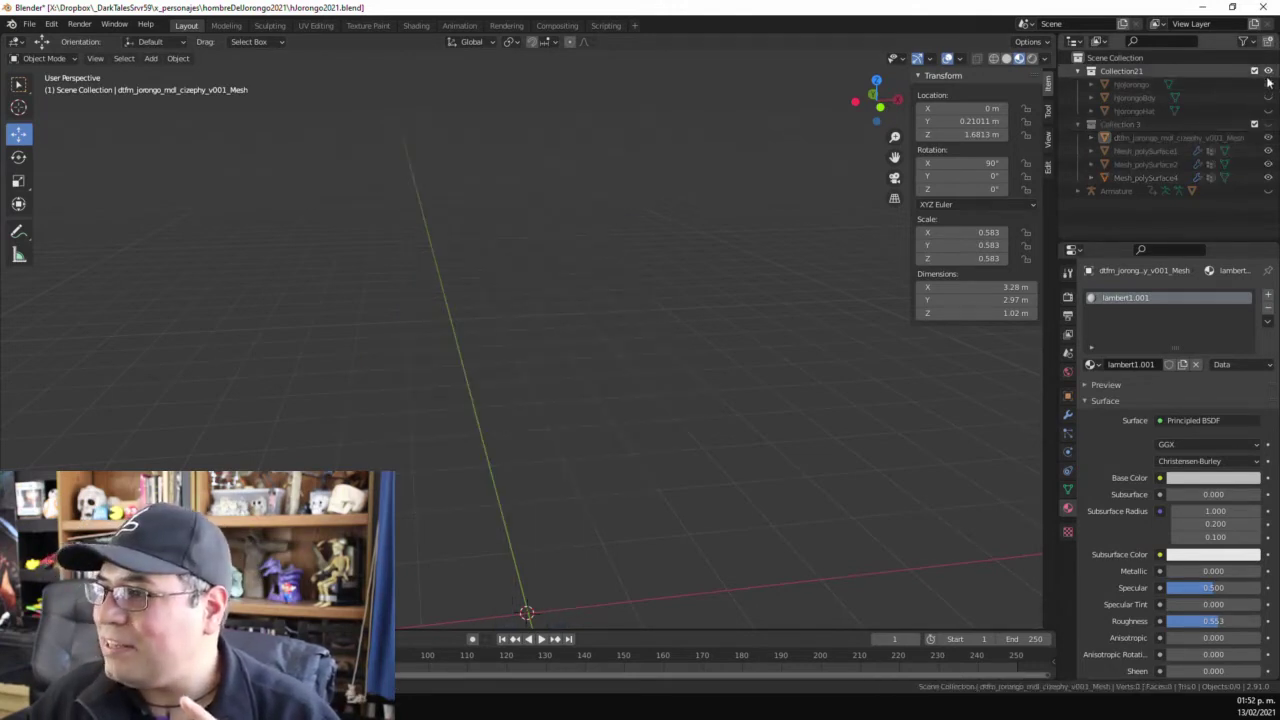
pyautogui.moveTo(1268, 111); pyautogui.dragTo(1268, 86)
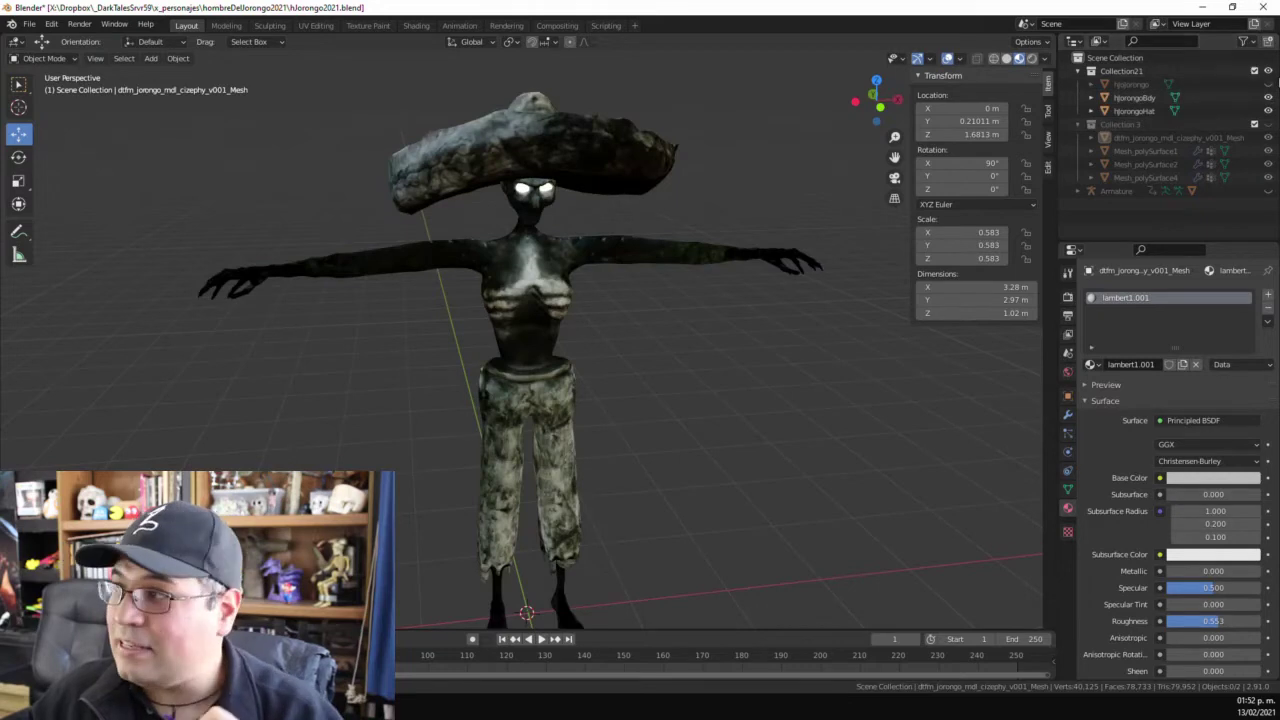
pyautogui.click(1268, 84)
pyautogui.moveTo(655, 235); pyautogui.dragTo(537, 260, button='middle')
pyautogui.scroll(-2, 607, 240)
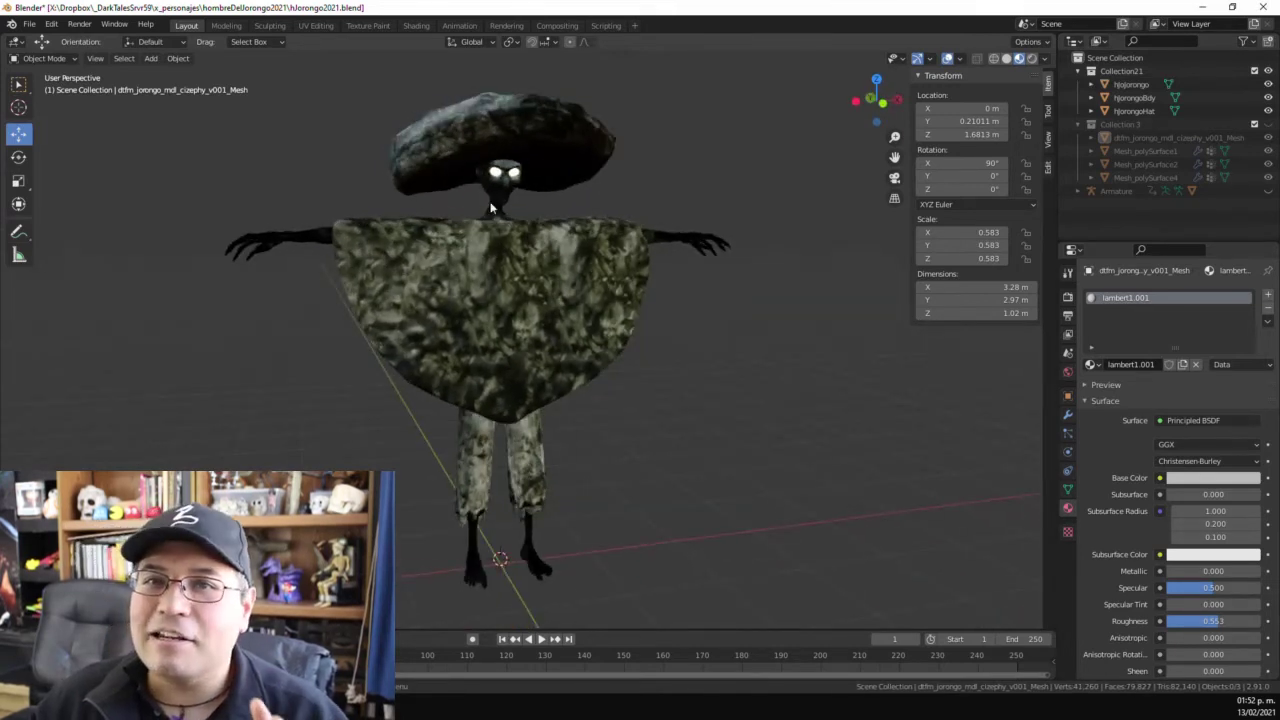
pyautogui.moveTo(490, 208); pyautogui.dragTo(464, 276, button='middle')
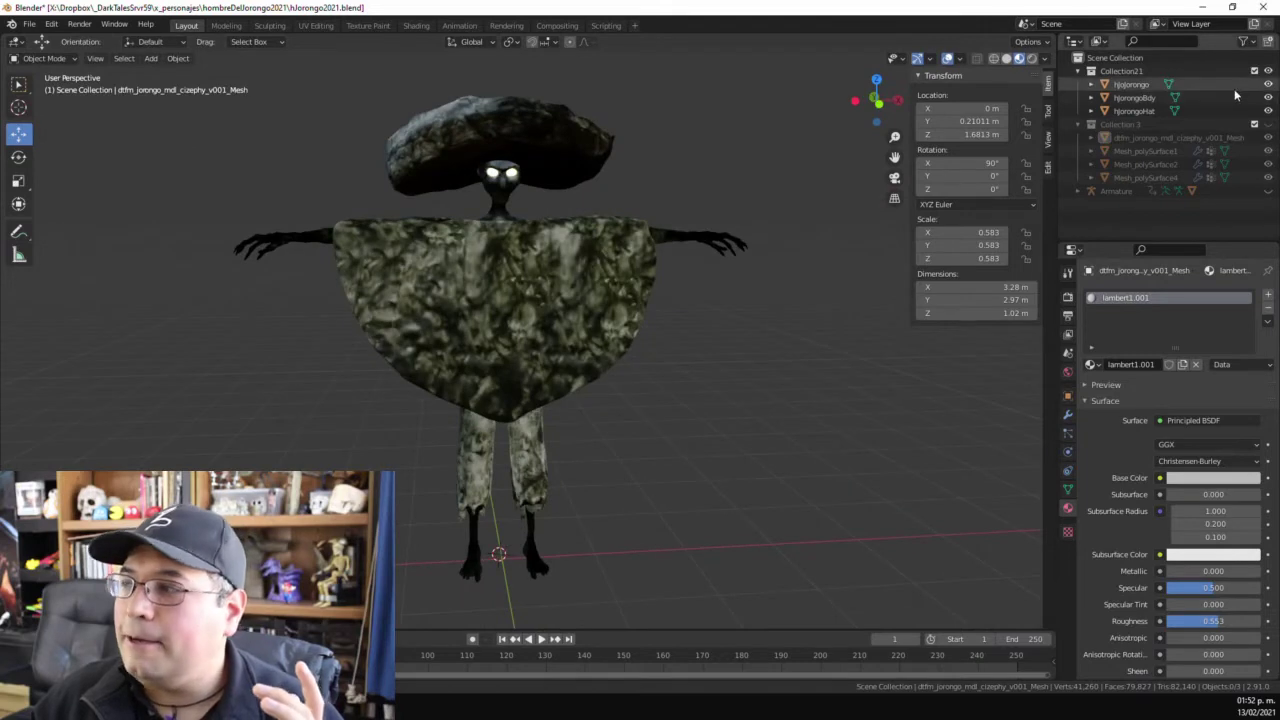
# - Hide the poncho and hat meshes in Collection21 to examine the textured body alone
pyautogui.click(1268, 85)
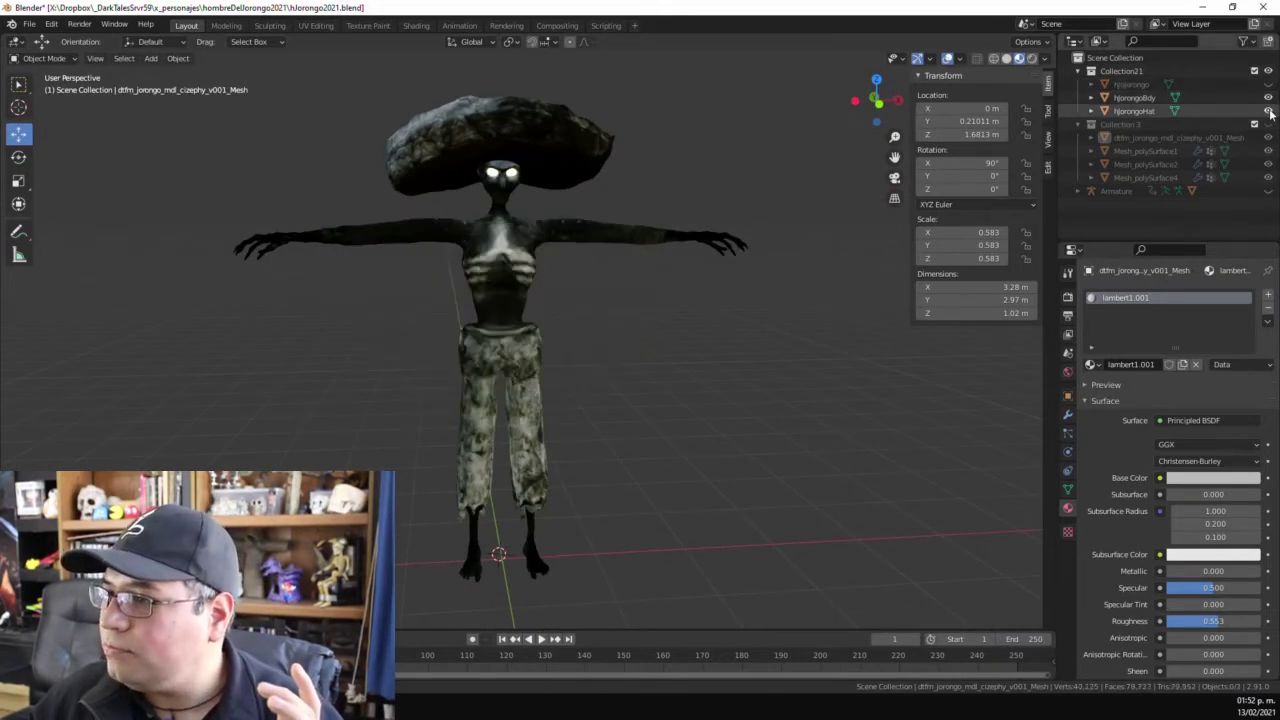
pyautogui.click(1268, 111)
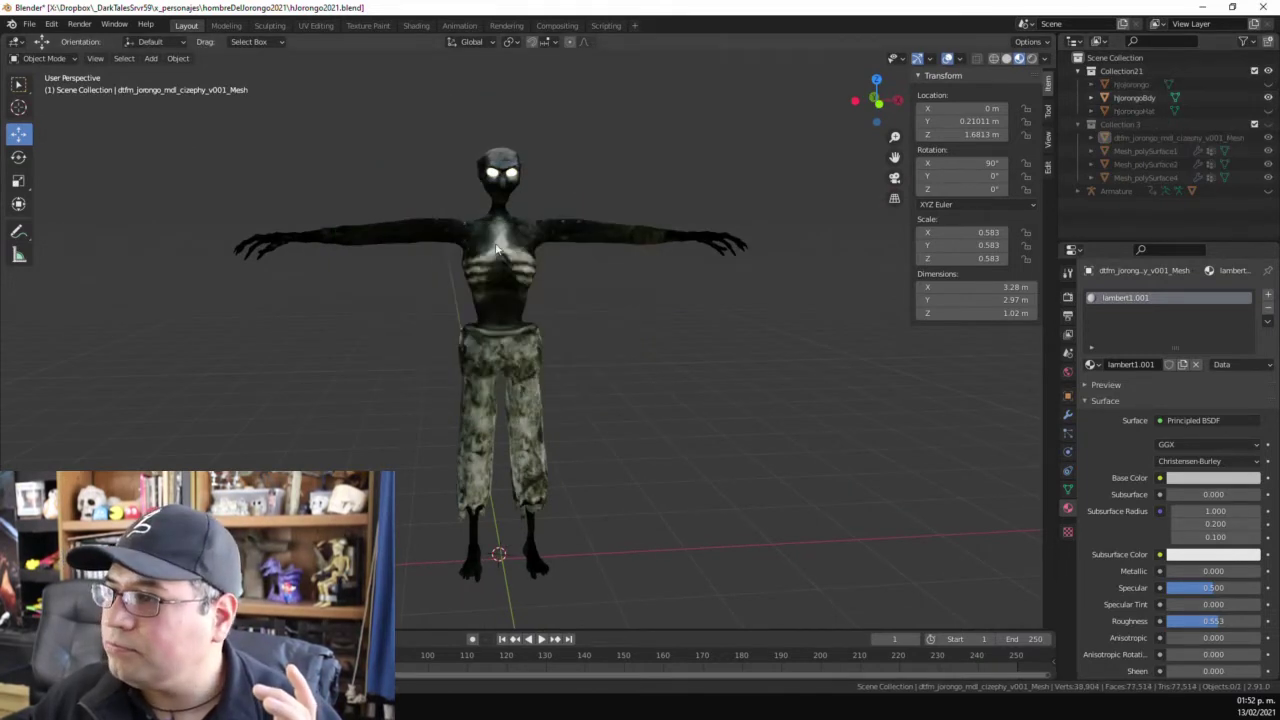
pyautogui.moveTo(496, 250); pyautogui.dragTo(506, 248, button='middle')
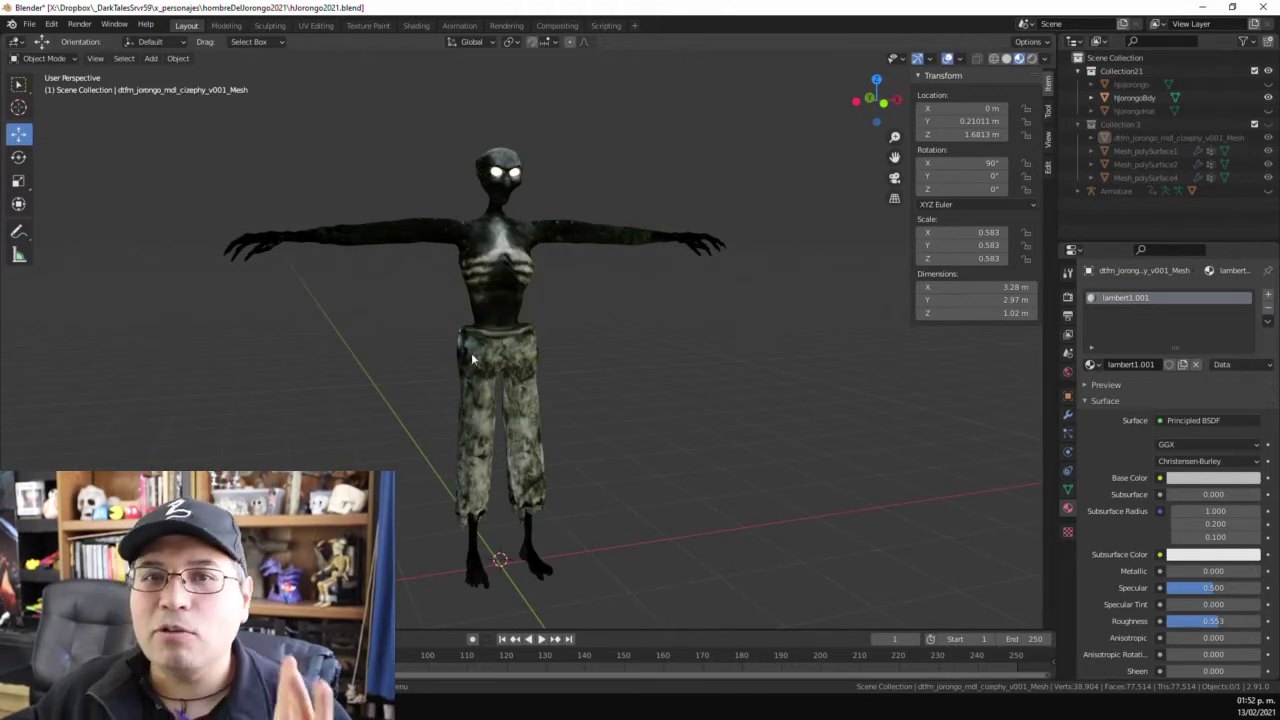
pyautogui.moveTo(531, 305); pyautogui.dragTo(546, 273, button='middle')
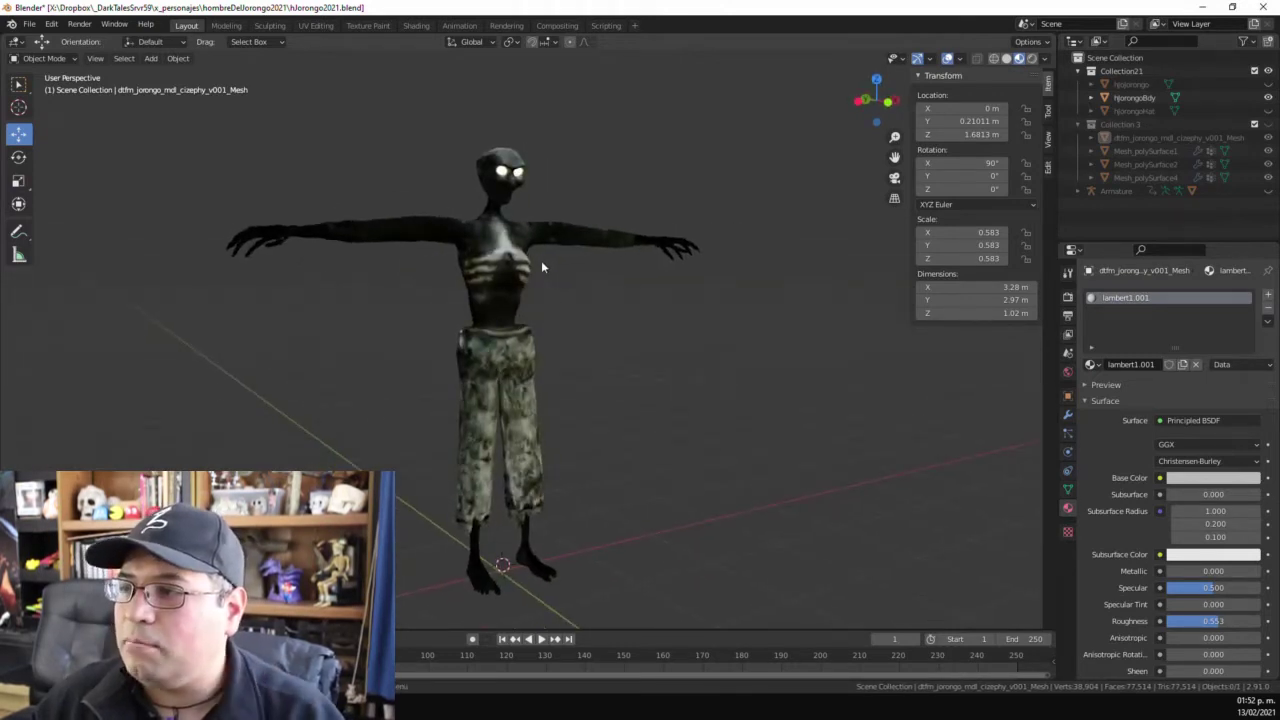
pyautogui.moveTo(548, 350); pyautogui.dragTo(520, 348, button='middle')
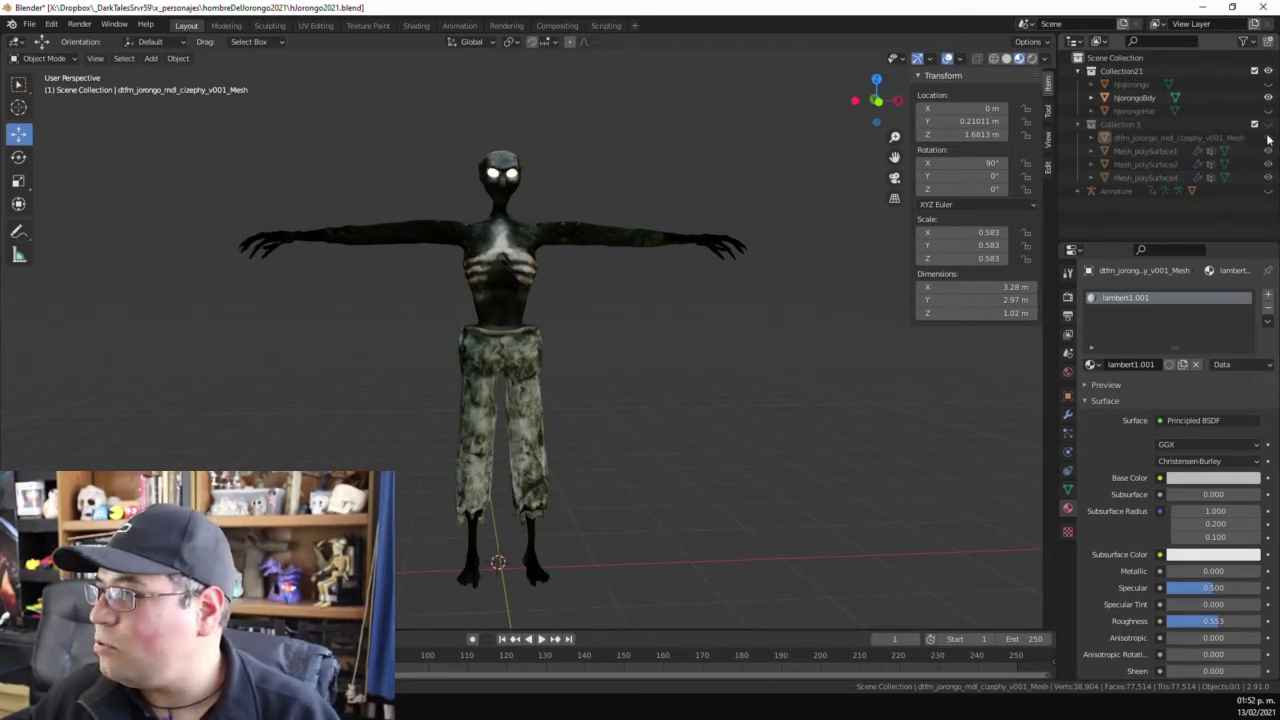
# - Show only the low-poly HJorongoBody mesh under the Armature, hiding the textured body from Collection21 and the armature itself
pyautogui.click(1268, 190)
pyautogui.click(1078, 190)
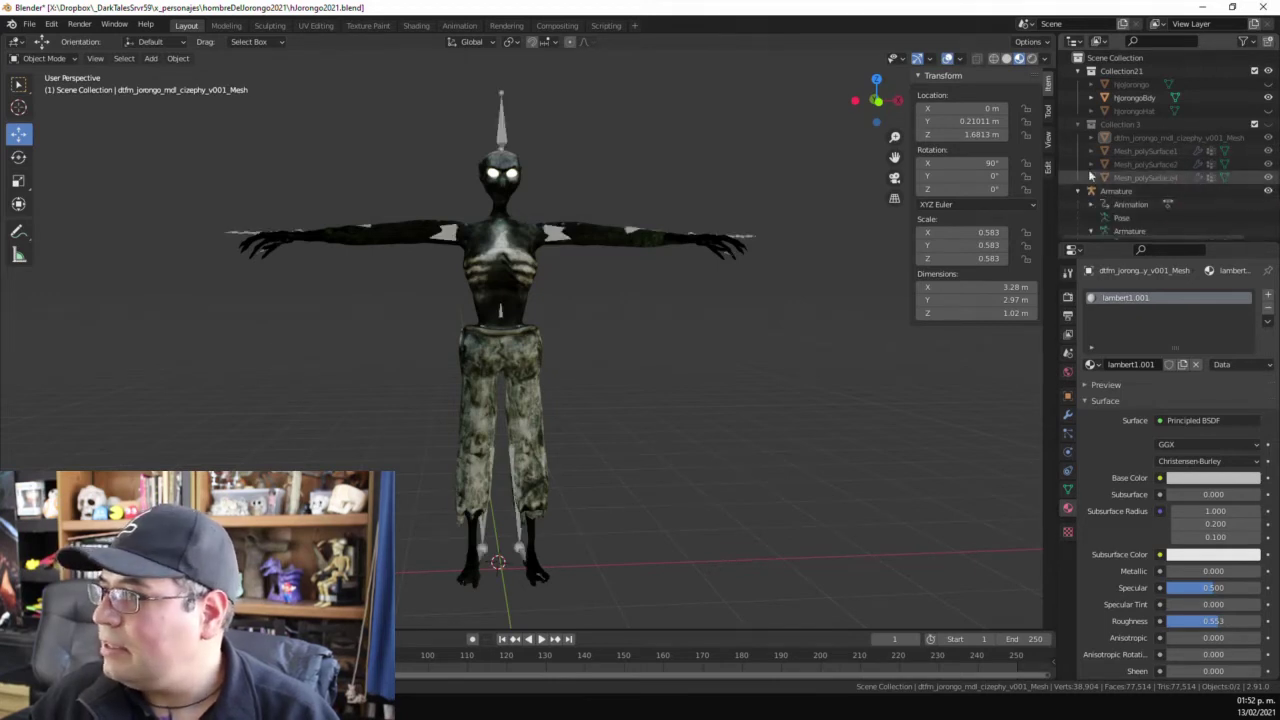
pyautogui.scroll(-1, 1247, 215)
pyautogui.click(1268, 227)
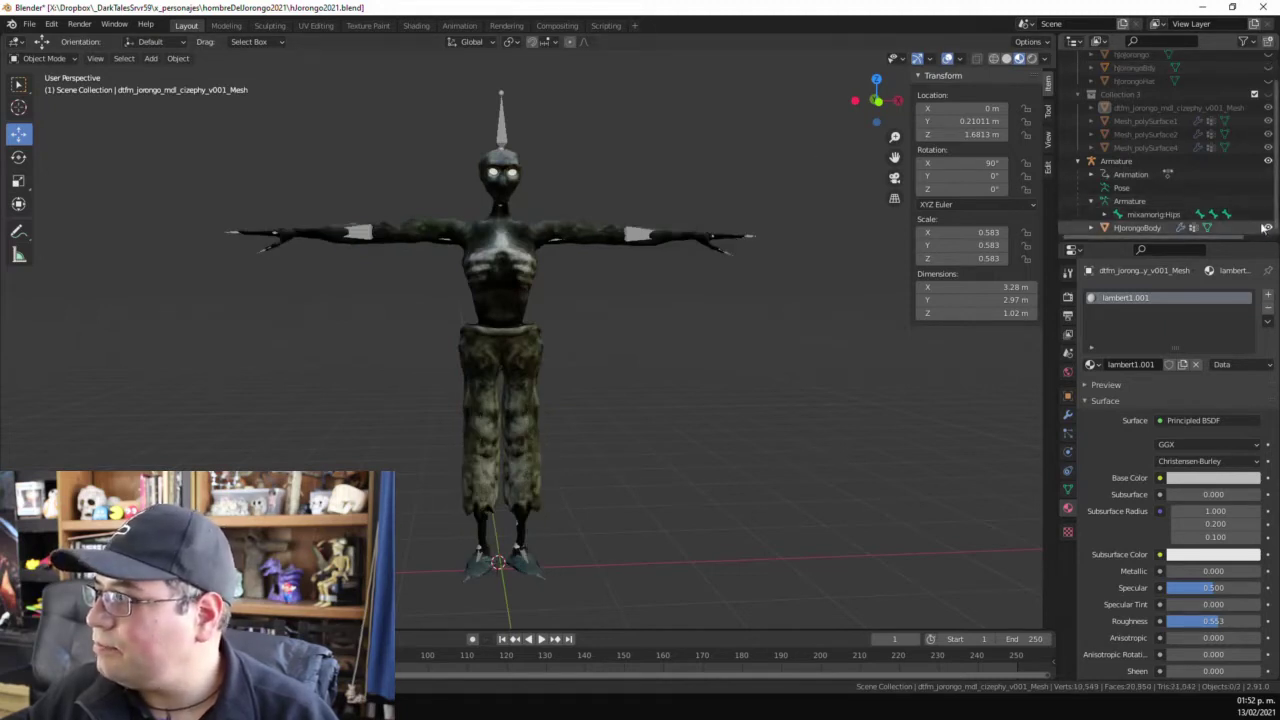
pyautogui.click(1268, 161)
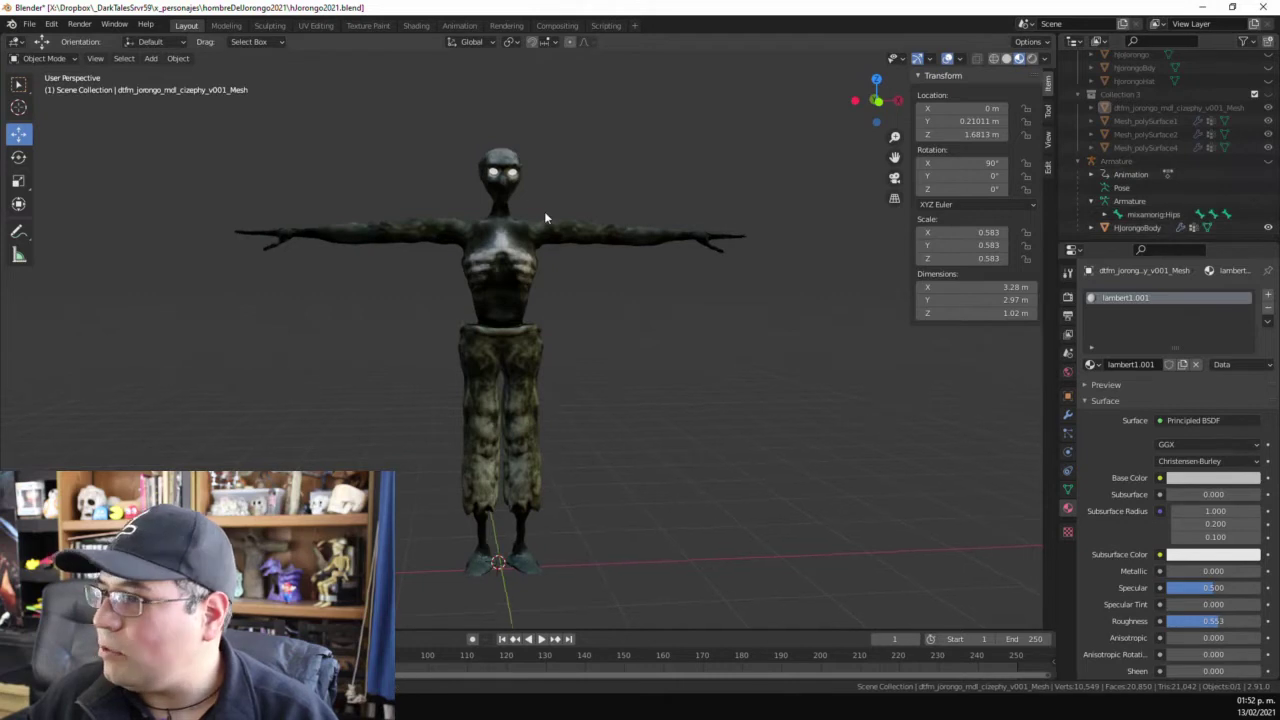
pyautogui.moveTo(544, 211)
pyautogui.mouseDown(button='middle')
pyautogui.moveTo(570, 212)
pyautogui.moveTo(525, 207)
pyautogui.mouseUp(button='middle')
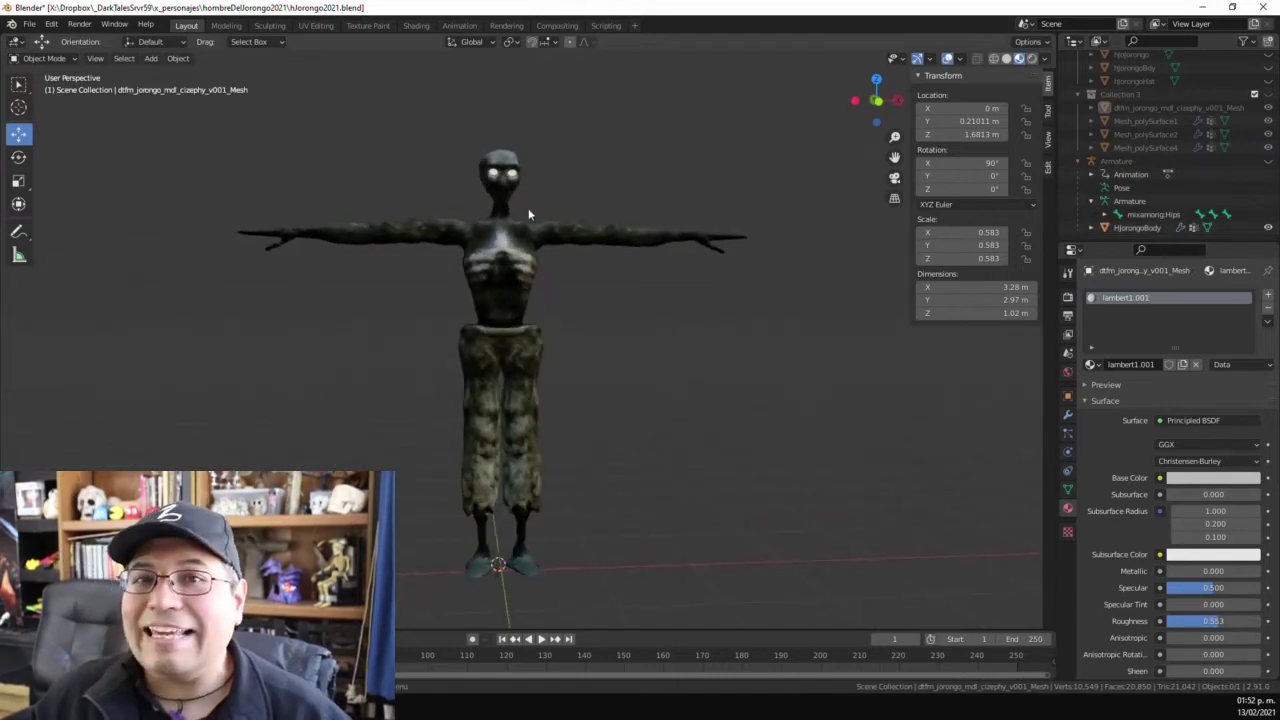
# - Examine the HJorongoBody mesh up close, from the torso down to the trouser hems, legs and feet
pyautogui.scroll(4, 522, 251)
pyautogui.scroll(-3, 522, 251)
pyautogui.scroll(1, 522, 251)
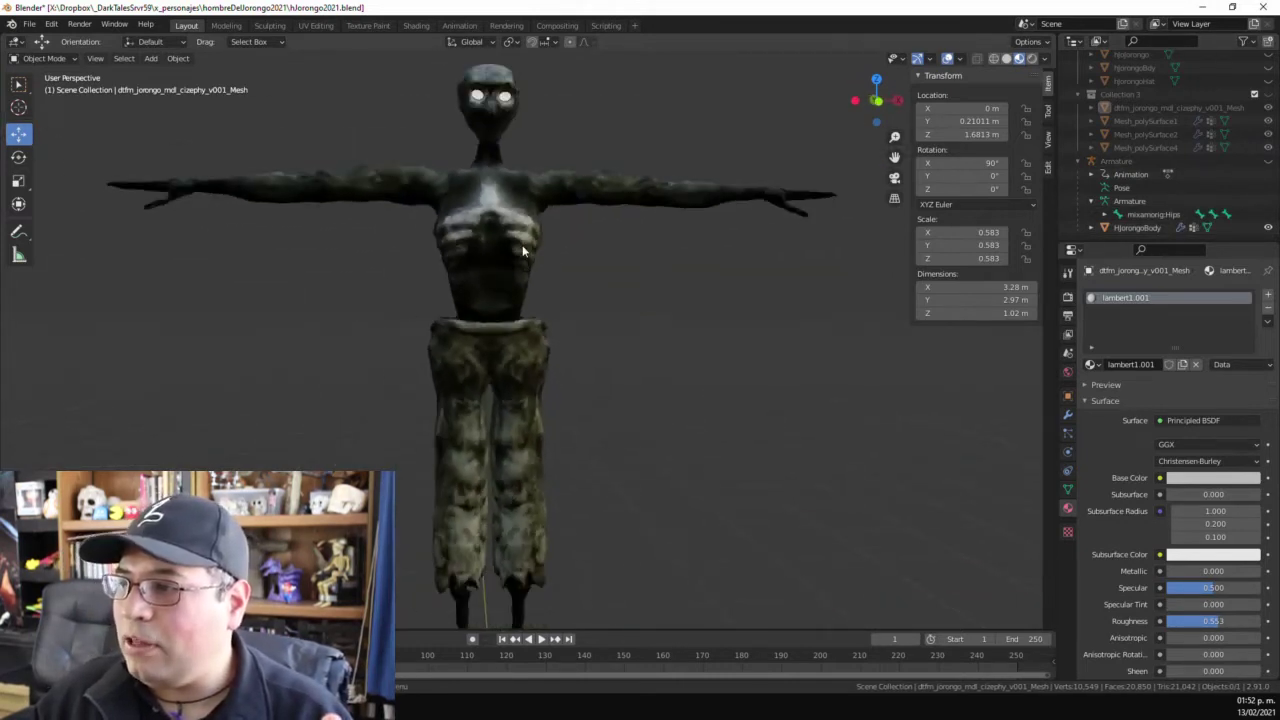
pyautogui.moveTo(520, 264); pyautogui.dragTo(538, 197, button='middle')
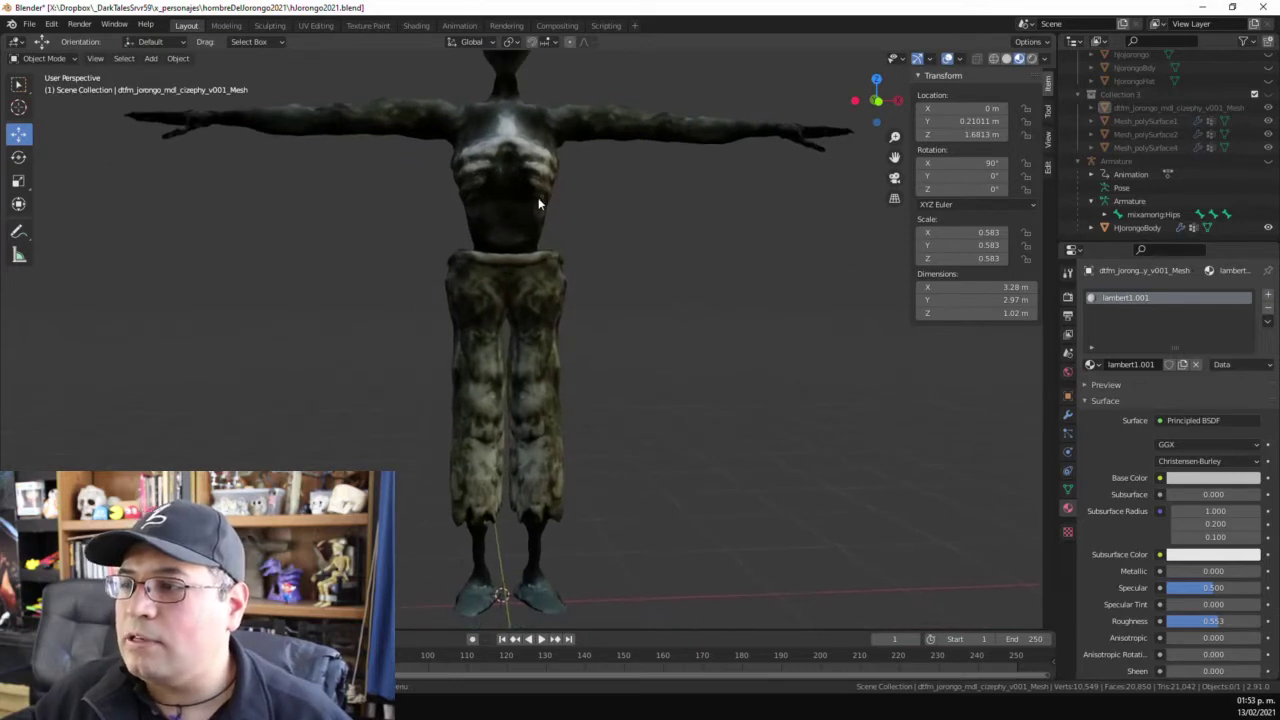
pyautogui.moveTo(512, 240); pyautogui.dragTo(557, 210, button='middle')
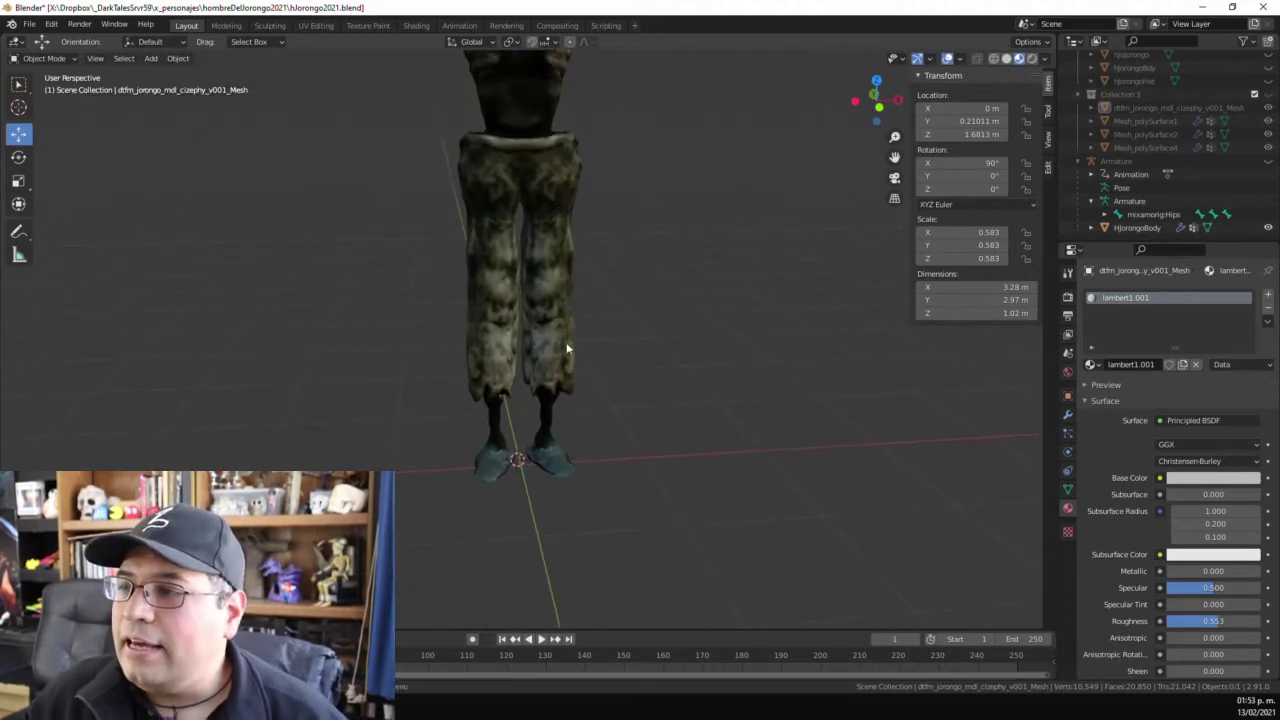
pyautogui.scroll(2, 564, 348)
pyautogui.scroll(2, 551, 392)
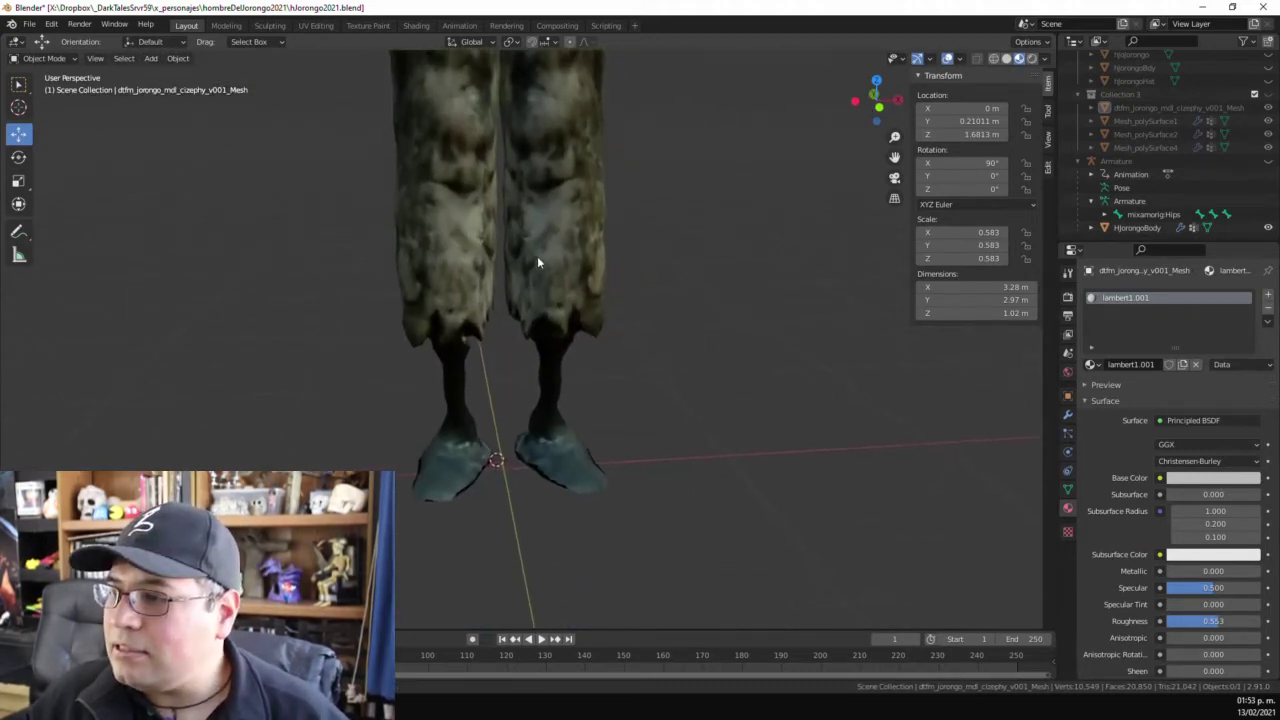
pyautogui.scroll(2, 546, 316)
pyautogui.moveTo(543, 318); pyautogui.dragTo(603, 200, button='middle')
pyautogui.moveTo(358, 341); pyautogui.dragTo(540, 286, button='middle')
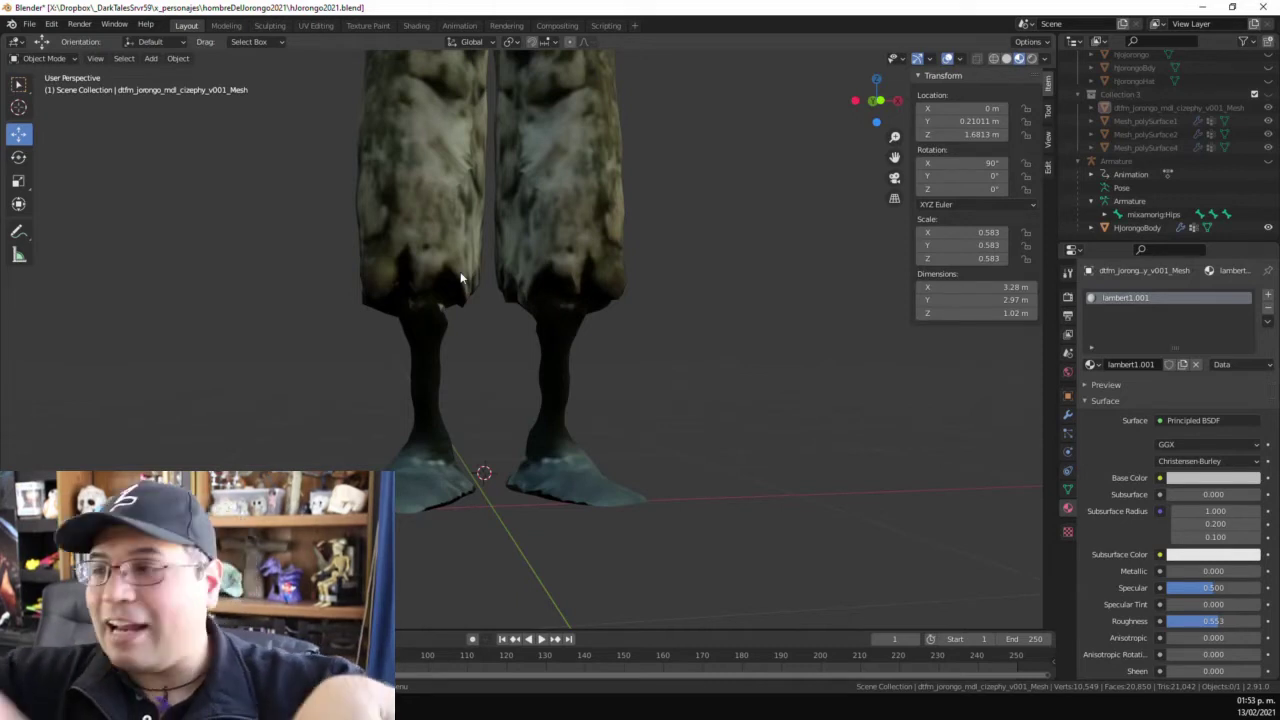
pyautogui.moveTo(451, 269); pyautogui.dragTo(386, 263, button='middle')
pyautogui.moveTo(466, 463); pyautogui.dragTo(451, 428, button='middle')
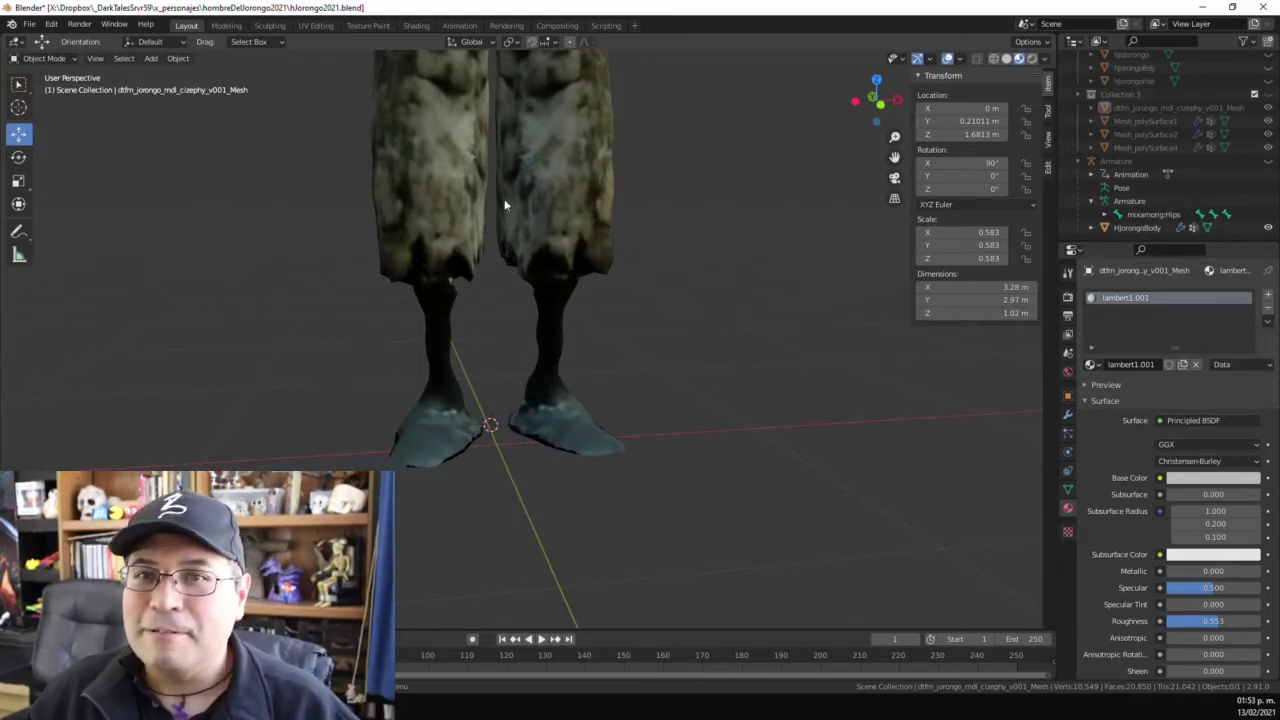
pyautogui.keyDown('shift'); pyautogui.moveTo(511, 189); pyautogui.dragTo(495, 316, button='middle'); pyautogui.keyUp('shift')
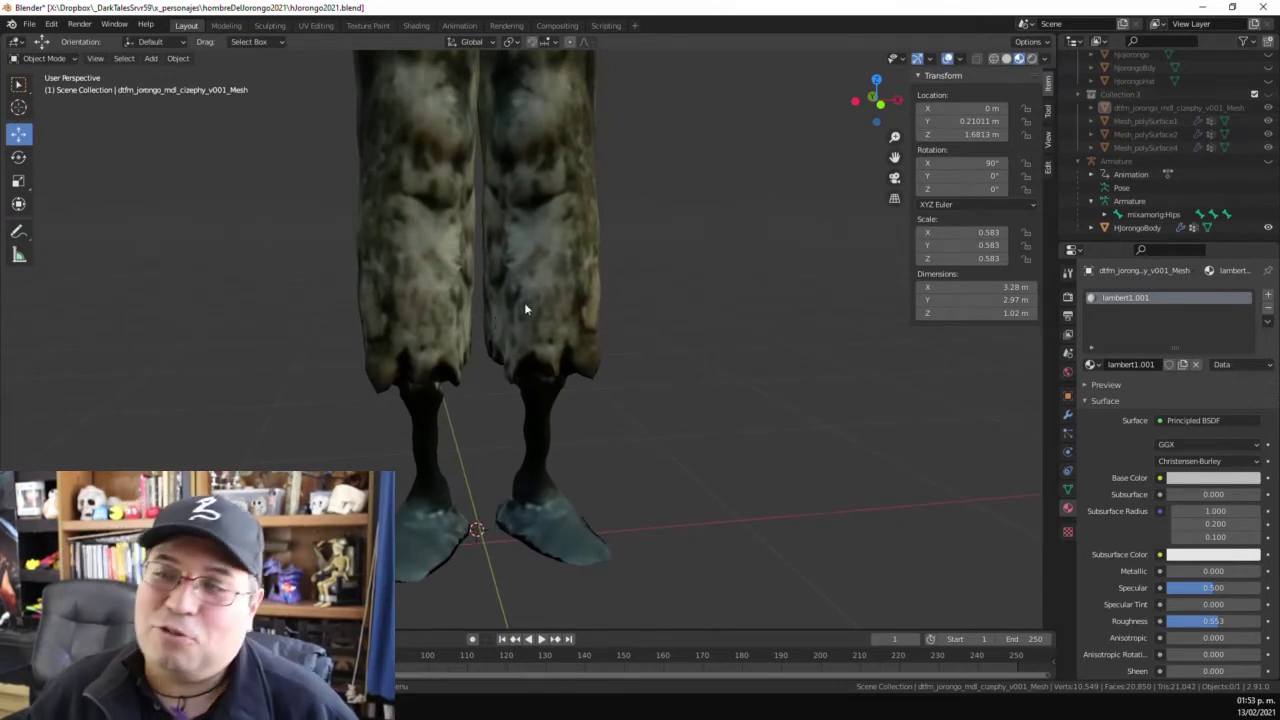
# - Examine the whole low-poly HJorongoBody mesh from the feet up to the head, including the torso and arms from both sides
pyautogui.keyDown('shift'); pyautogui.moveTo(541, 400); pyautogui.dragTo(541, 382, button='middle'); pyautogui.keyUp('shift')
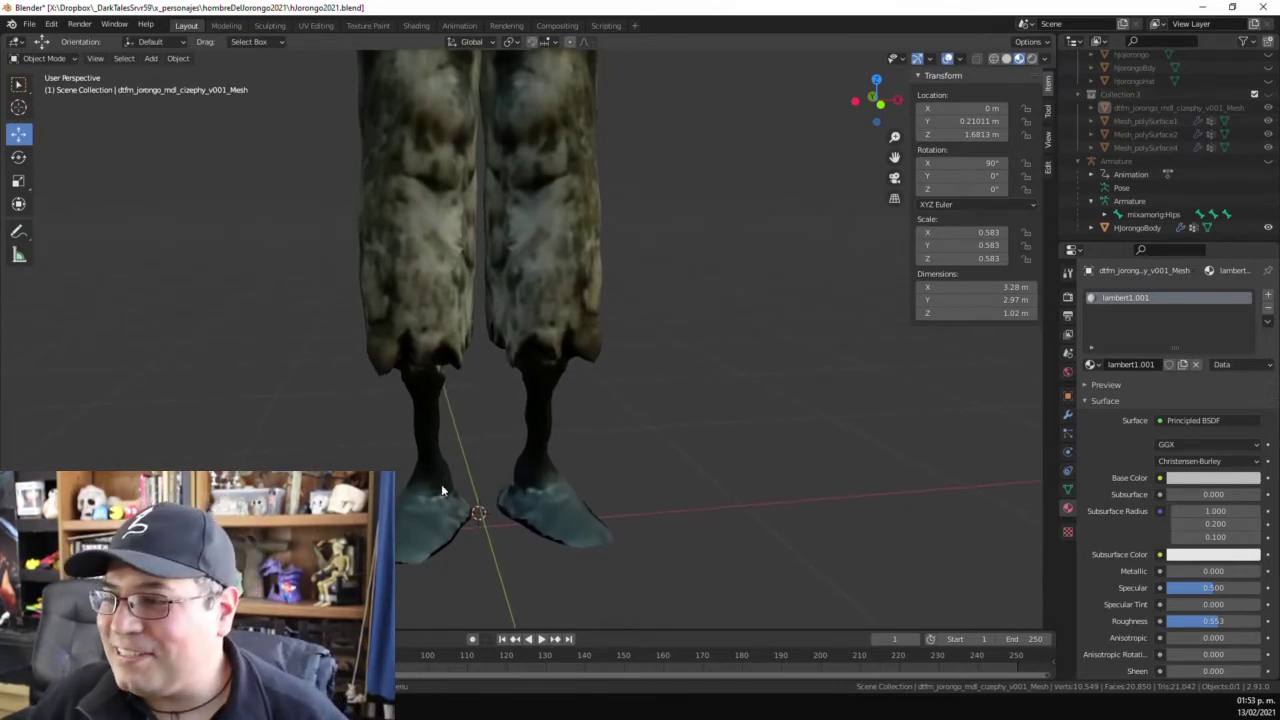
pyautogui.keyDown('shift'); pyautogui.moveTo(549, 286); pyautogui.dragTo(540, 540, button='middle'); pyautogui.keyUp('shift')
pyautogui.scroll(-3, 532, 490)
pyautogui.moveTo(524, 439); pyautogui.dragTo(493, 376, button='middle')
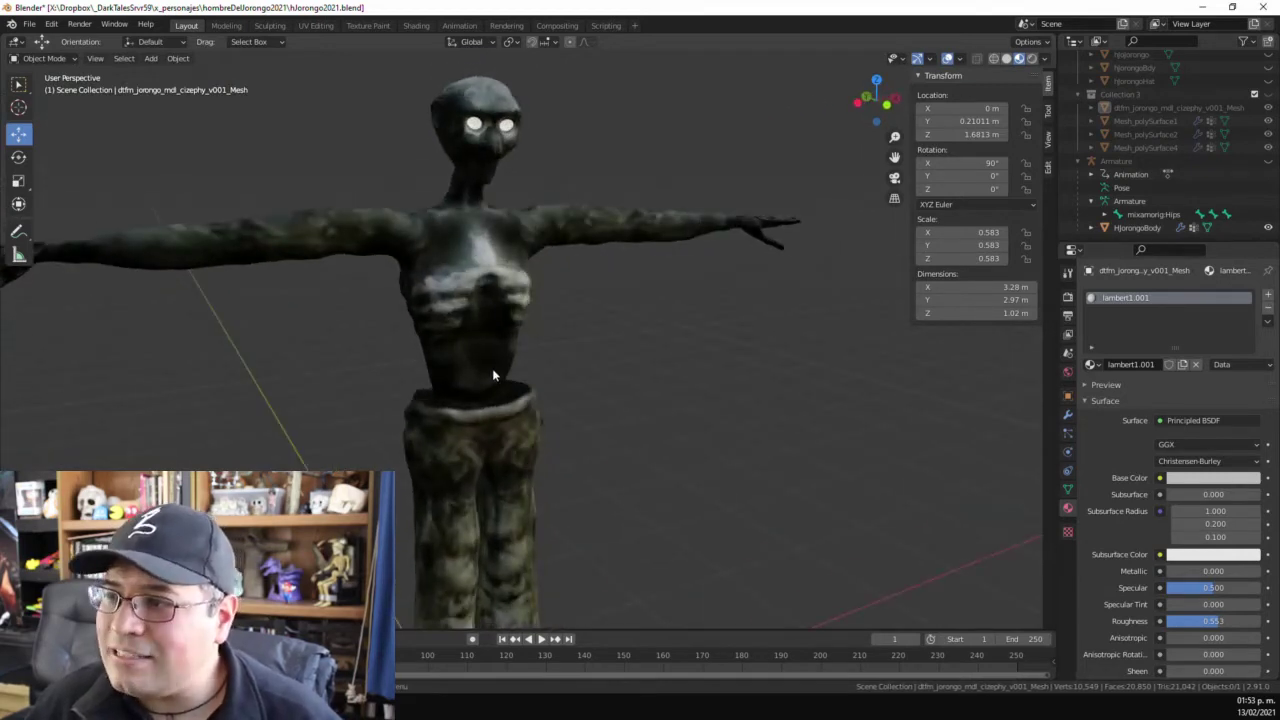
pyautogui.moveTo(488, 437); pyautogui.dragTo(411, 196, button='middle')
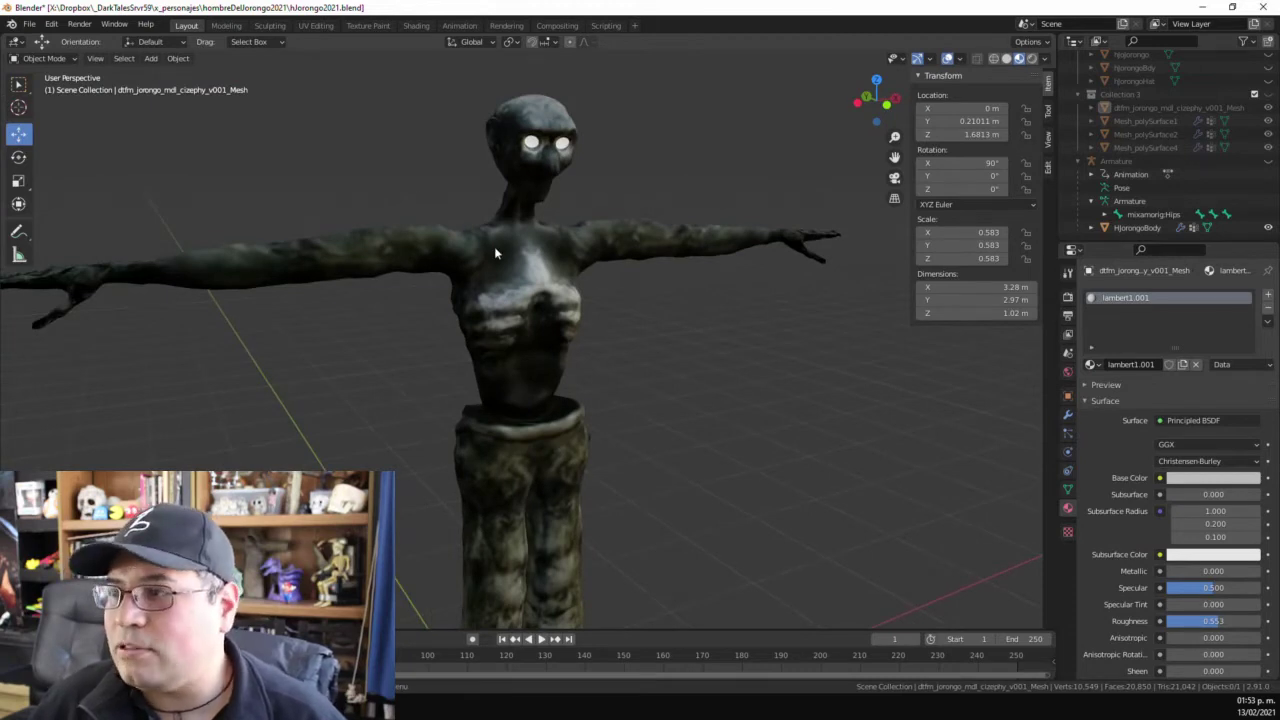
pyautogui.moveTo(566, 239); pyautogui.dragTo(465, 234, button='middle')
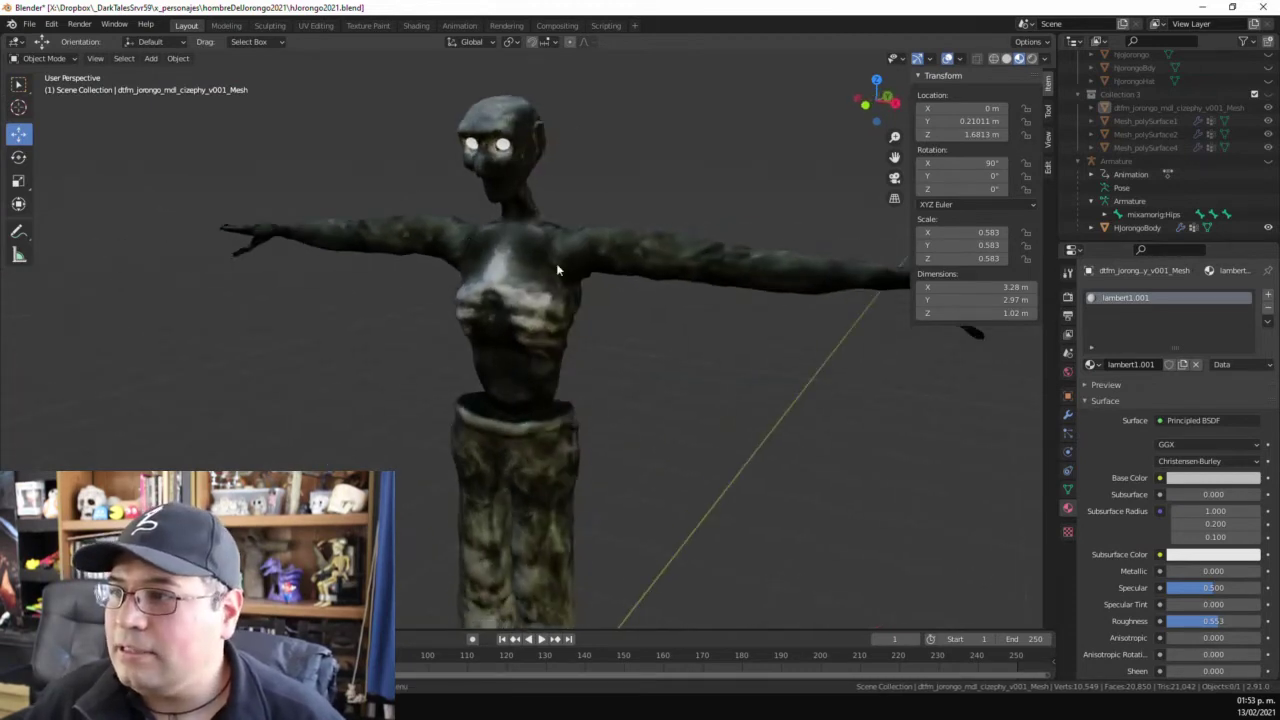
pyautogui.moveTo(506, 290); pyautogui.dragTo(649, 334, button='middle')
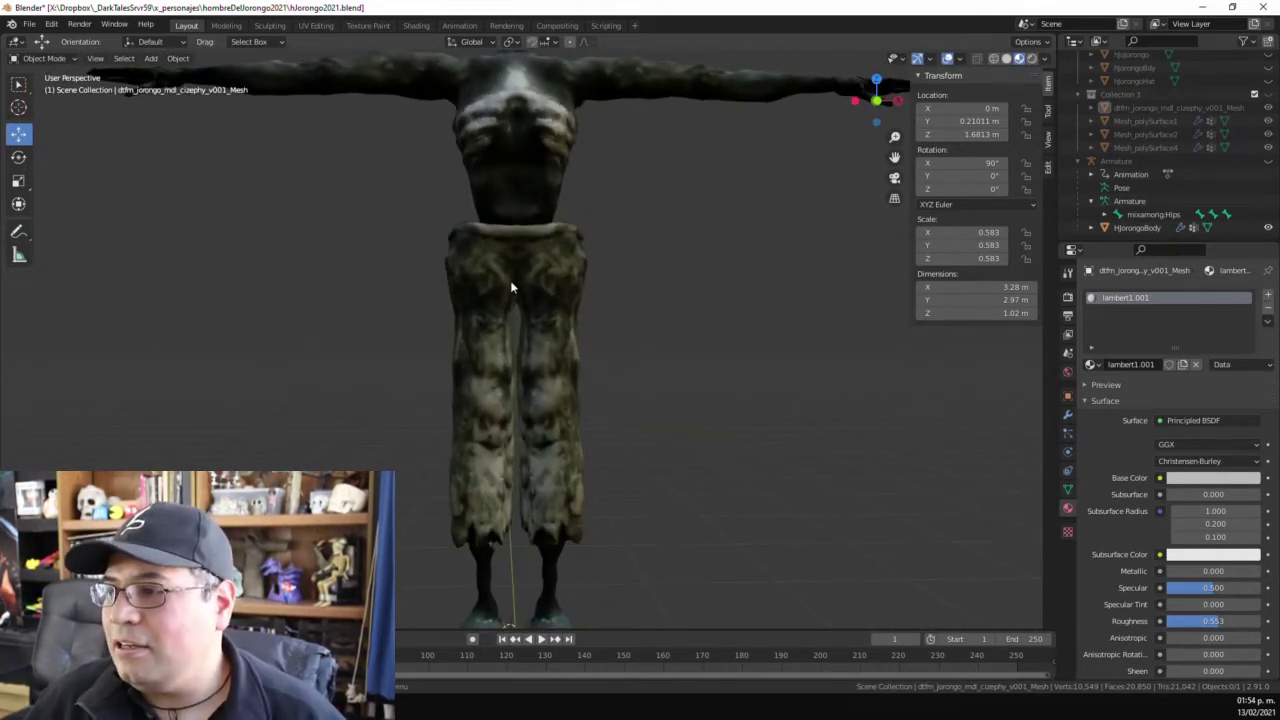
pyautogui.scroll(-2, 563, 300)
pyautogui.scroll(-2, 563, 300)
pyautogui.scroll(2, 563, 300)
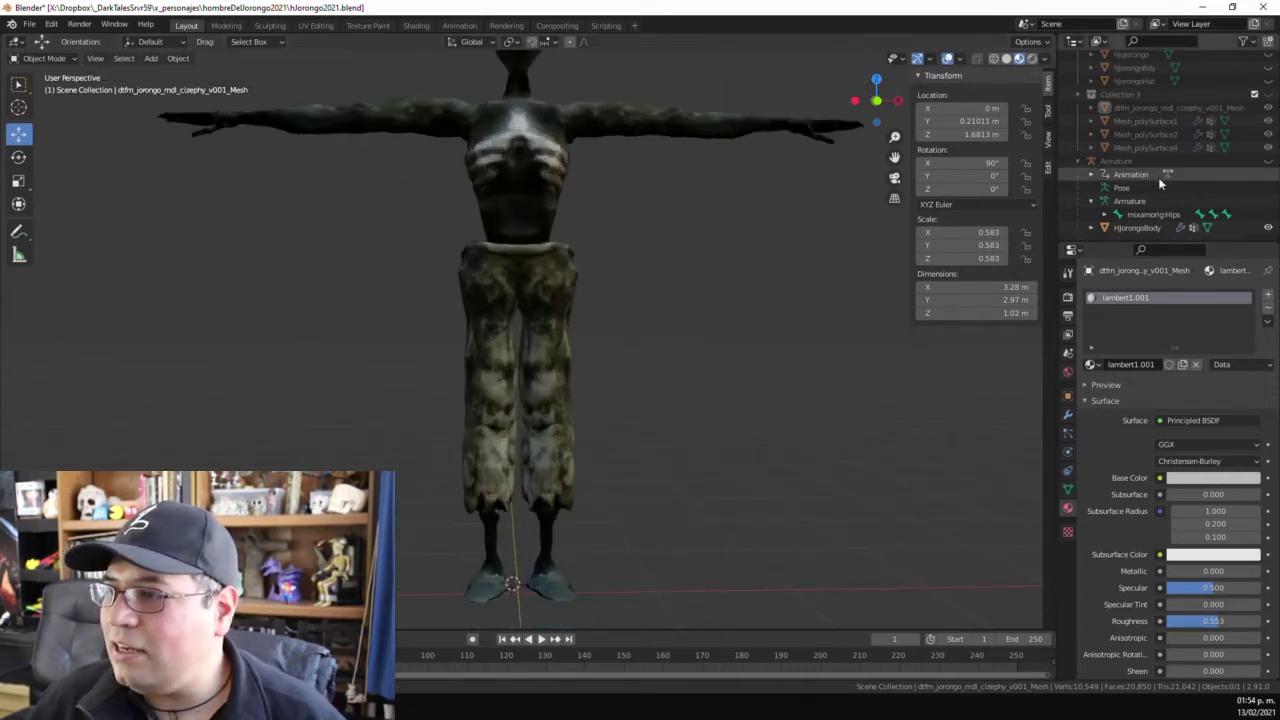
pyautogui.moveTo(560, 262); pyautogui.dragTo(466, 168, button='middle')
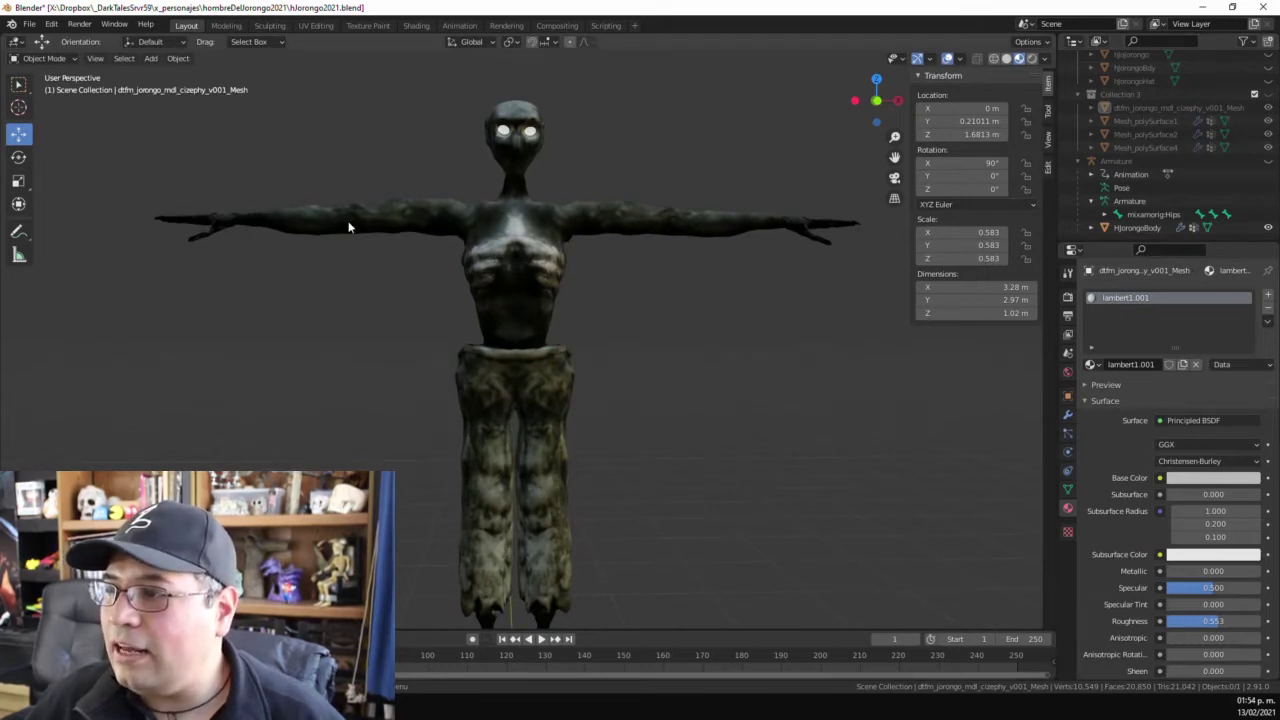
pyautogui.click(1118, 162)
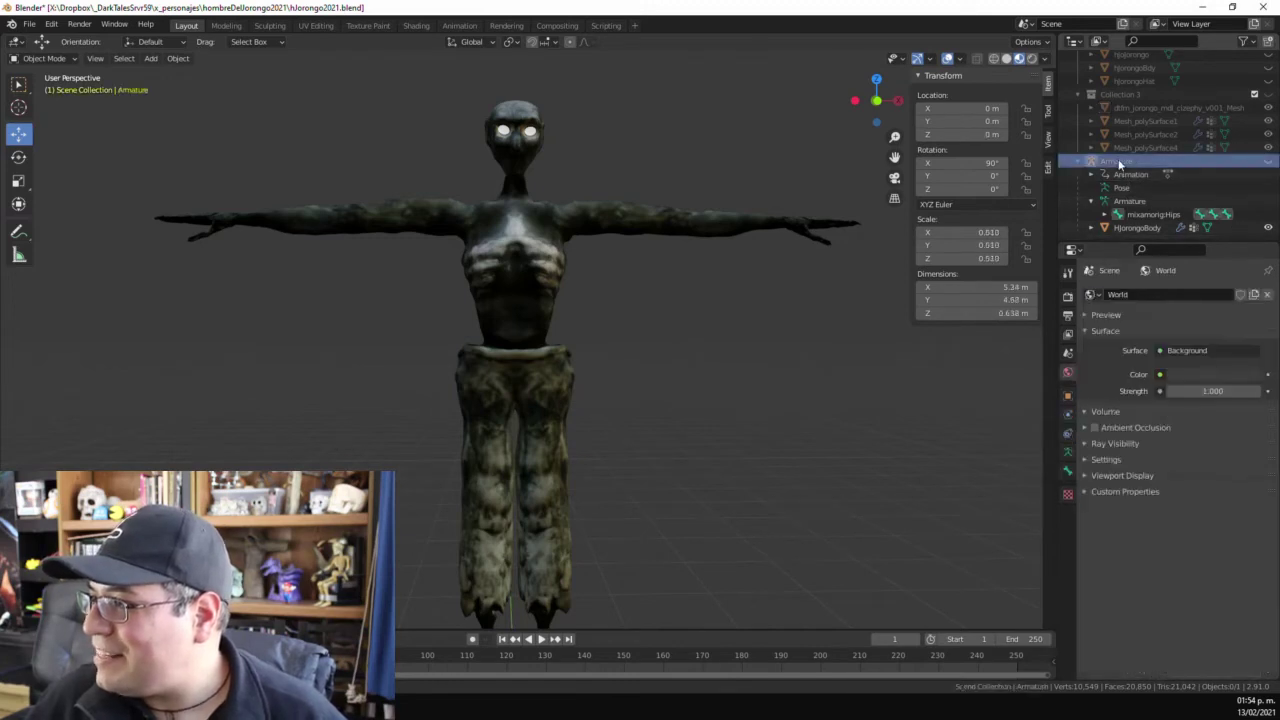
pyautogui.click(44, 59)
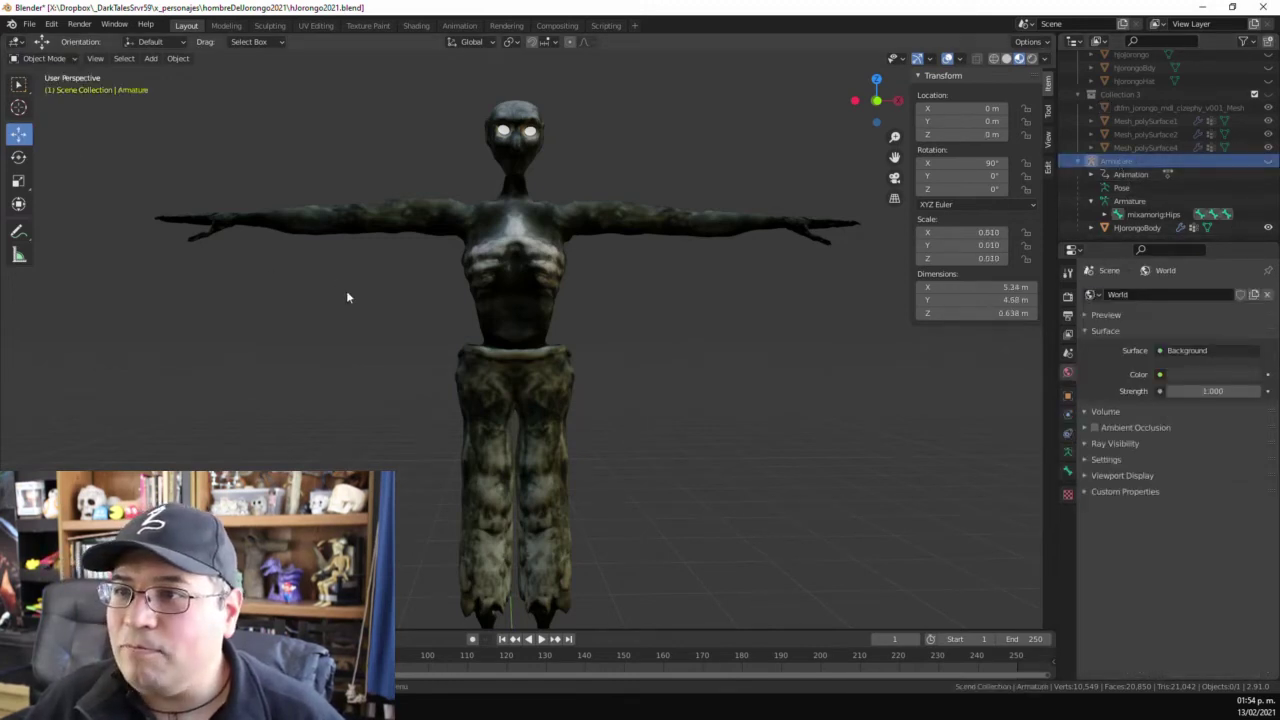
pyautogui.scroll(-4, 474, 394)
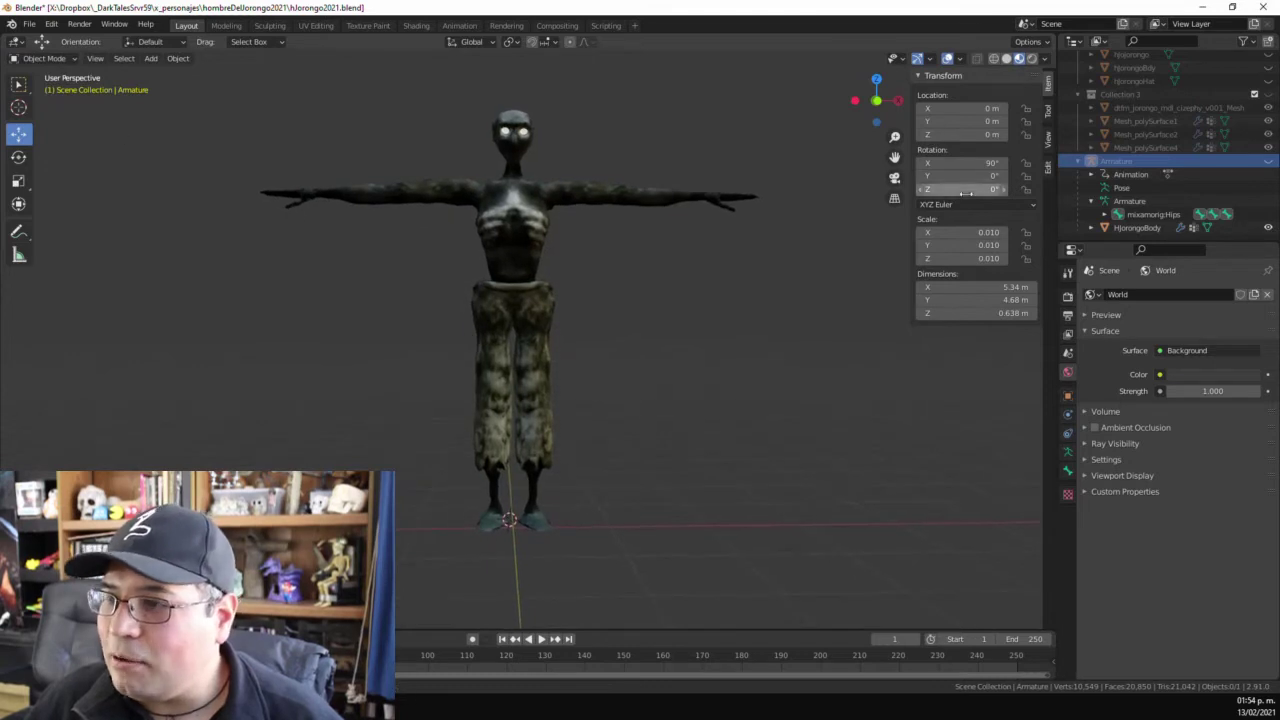
pyautogui.click(1138, 227)
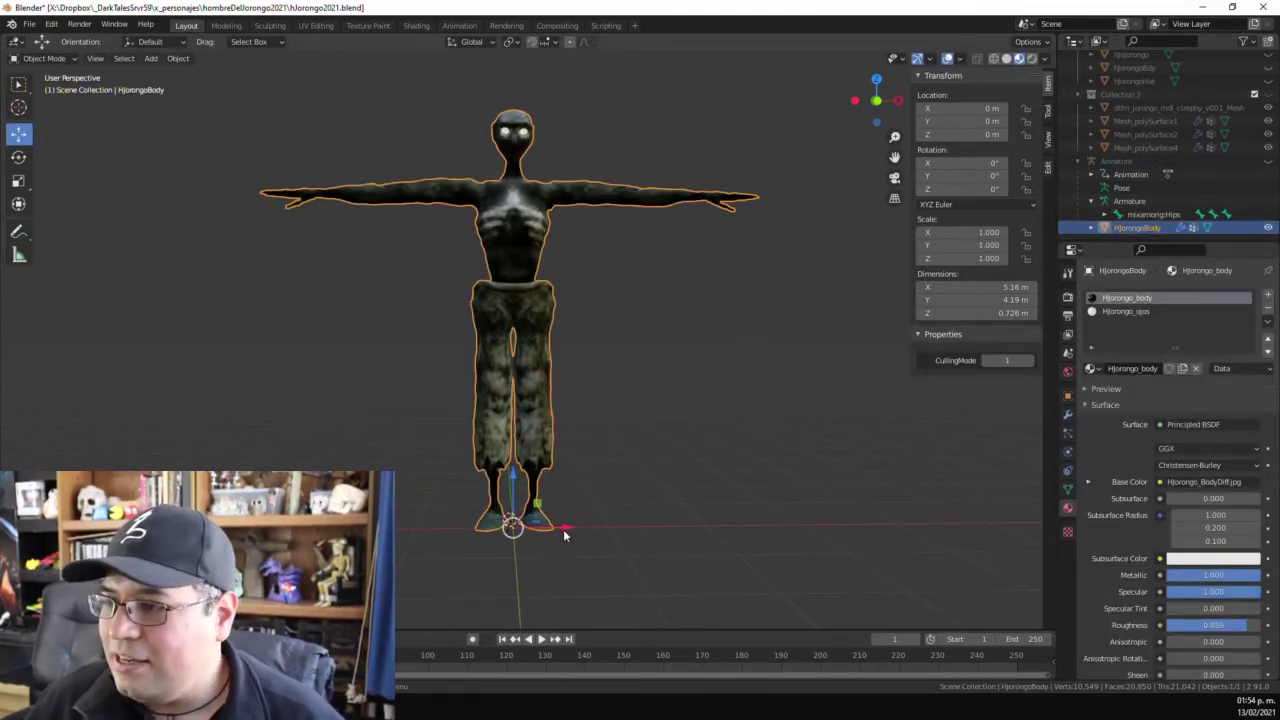
pyautogui.press('g')
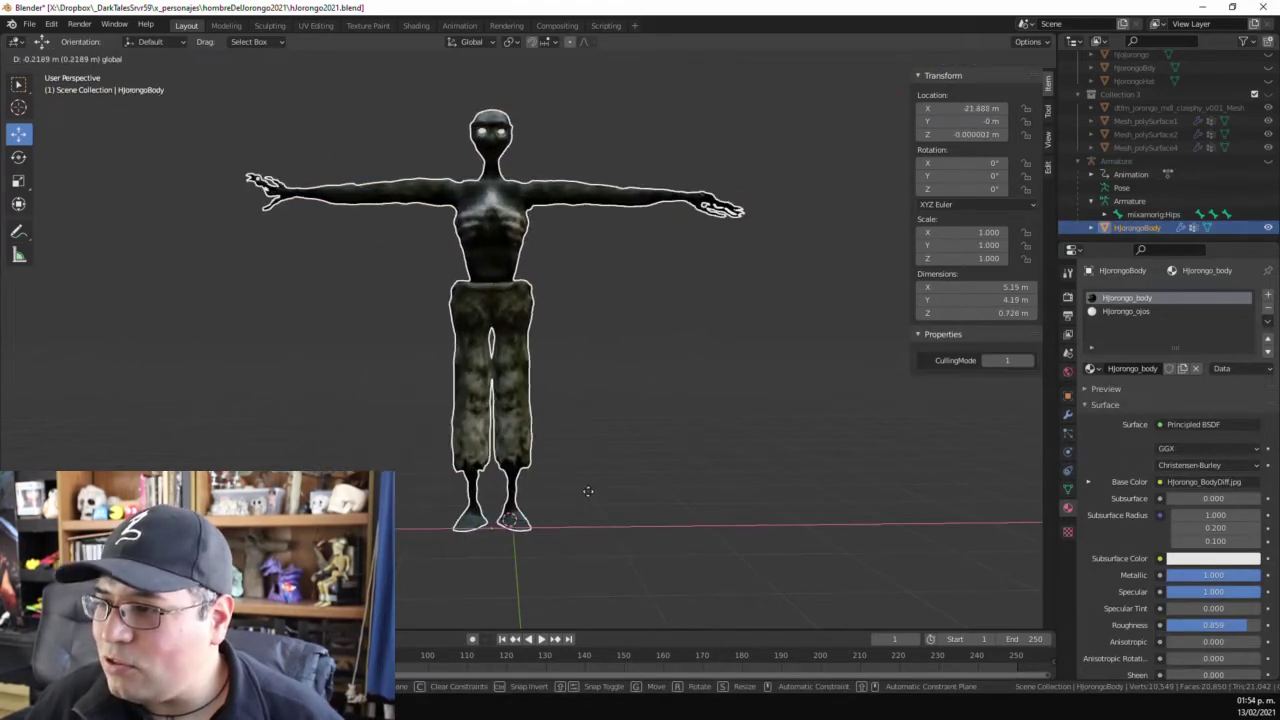
pyautogui.press('Escape')
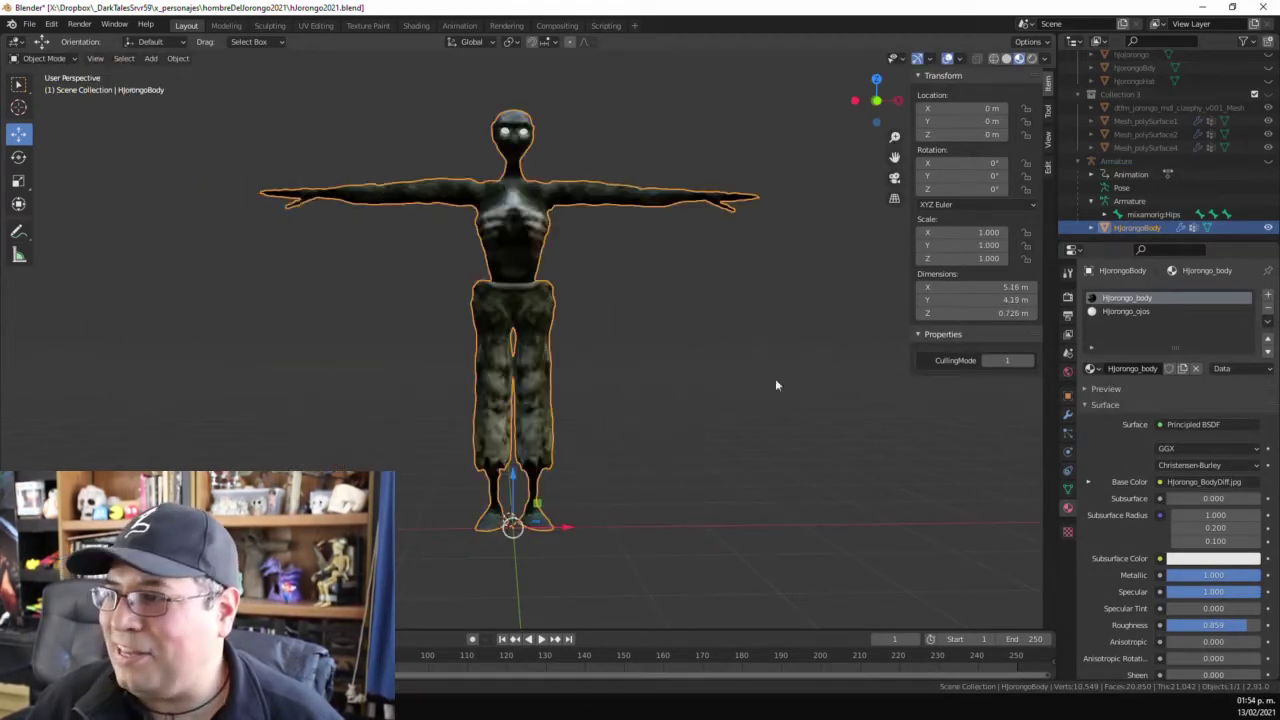
pyautogui.click(1116, 161)
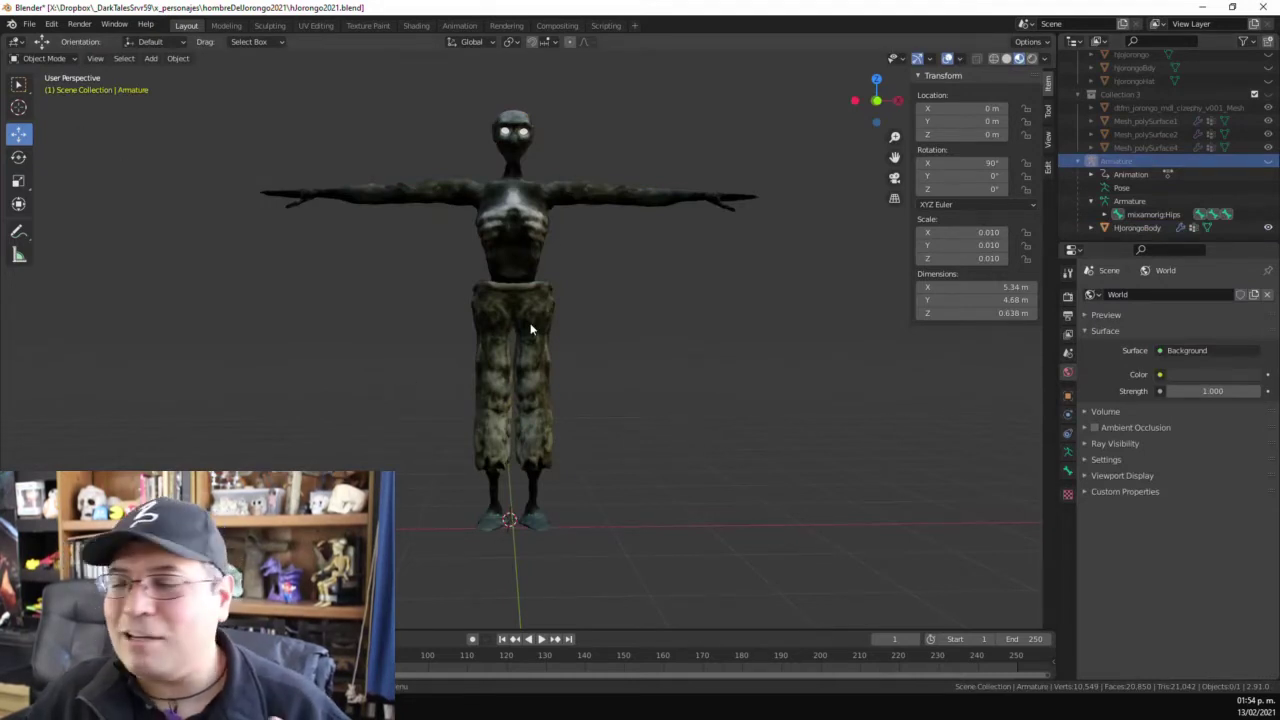
# - Hide the low-poly HJorongoBody mesh and show only the textured hjorongoBdy from Collection21, with its hat and poncho hidden
pyautogui.moveTo(531, 330); pyautogui.dragTo(537, 334, button='middle')
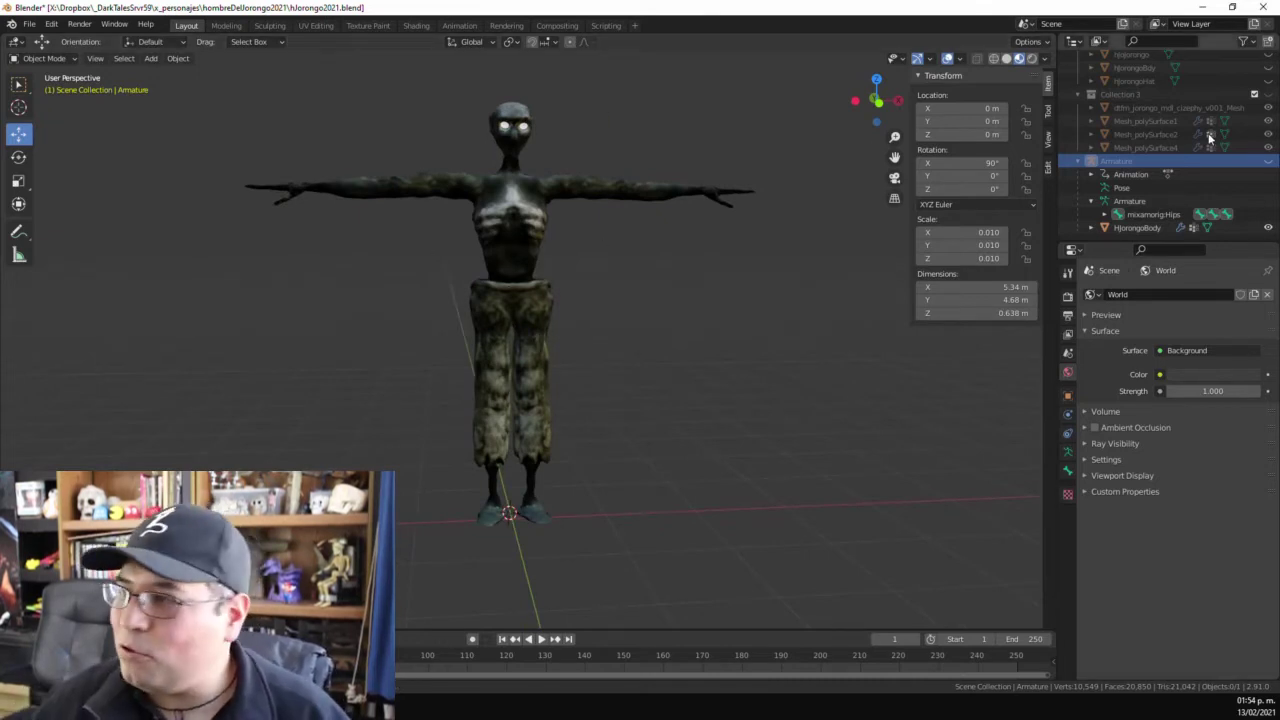
pyautogui.scroll(1, 556, 293)
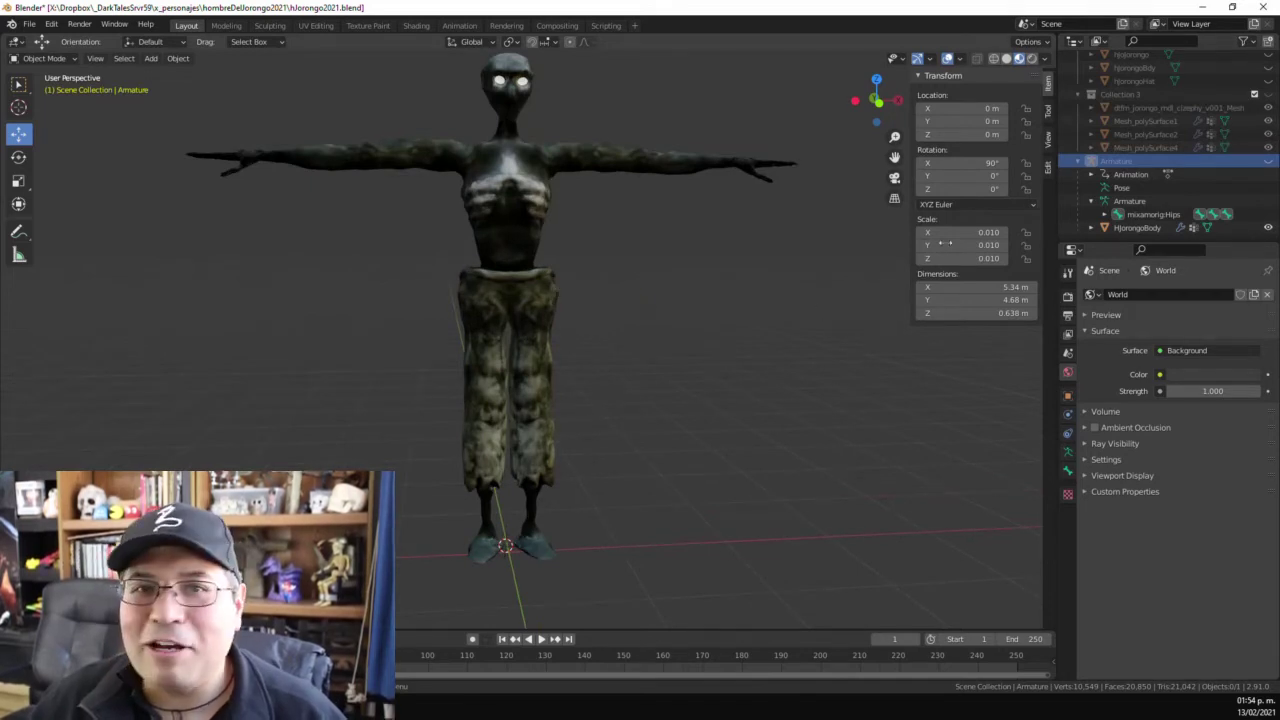
pyautogui.click(1268, 227)
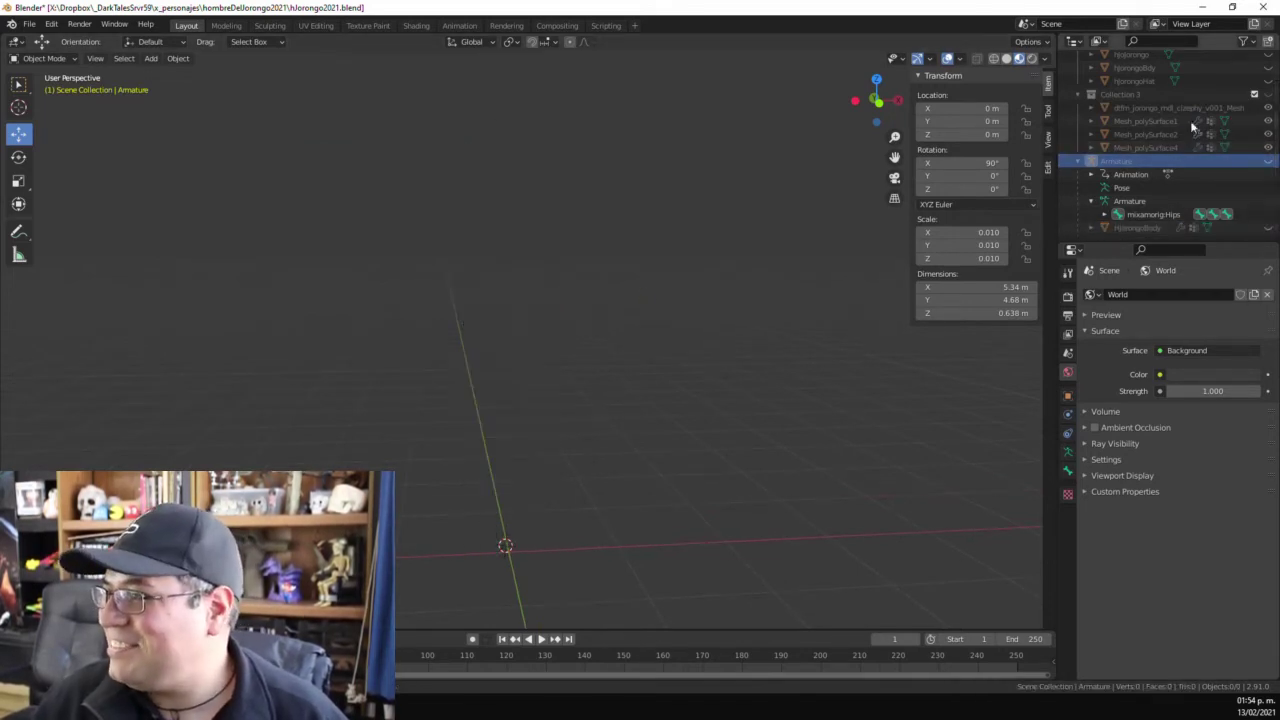
pyautogui.scroll(1, 1179, 104)
pyautogui.moveTo(1268, 79); pyautogui.dragTo(1268, 107)
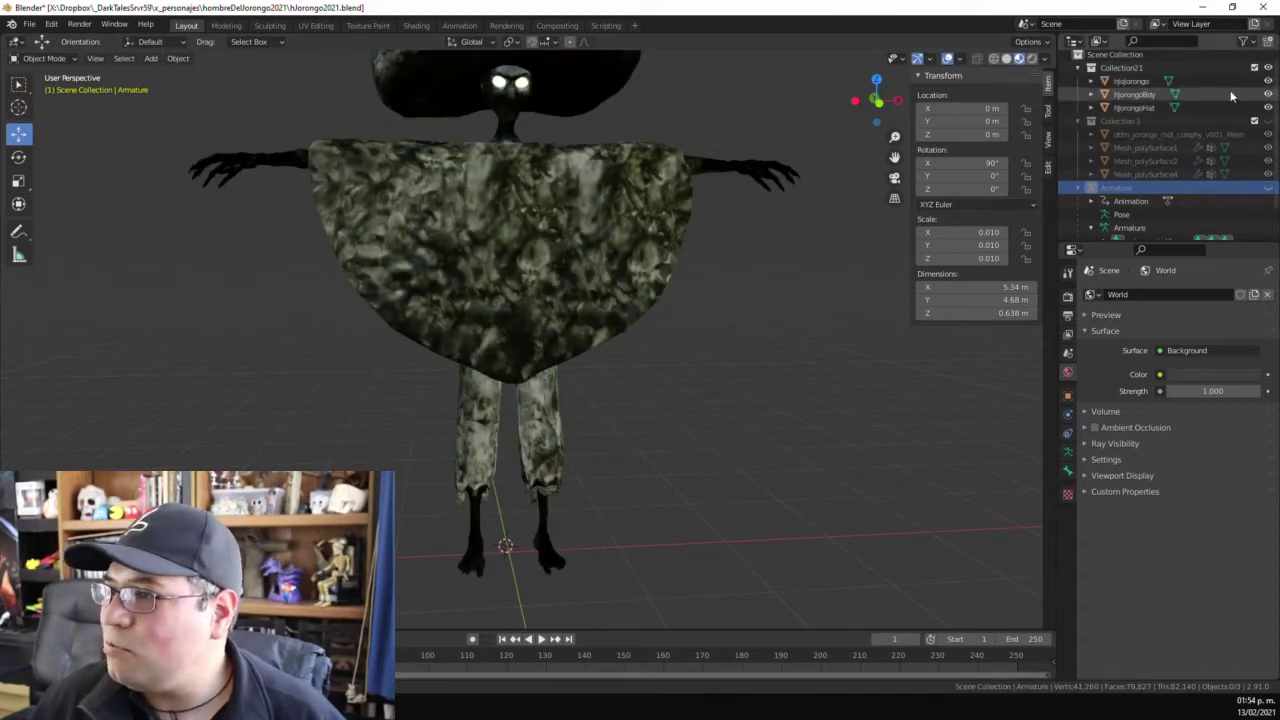
pyautogui.click(1268, 107)
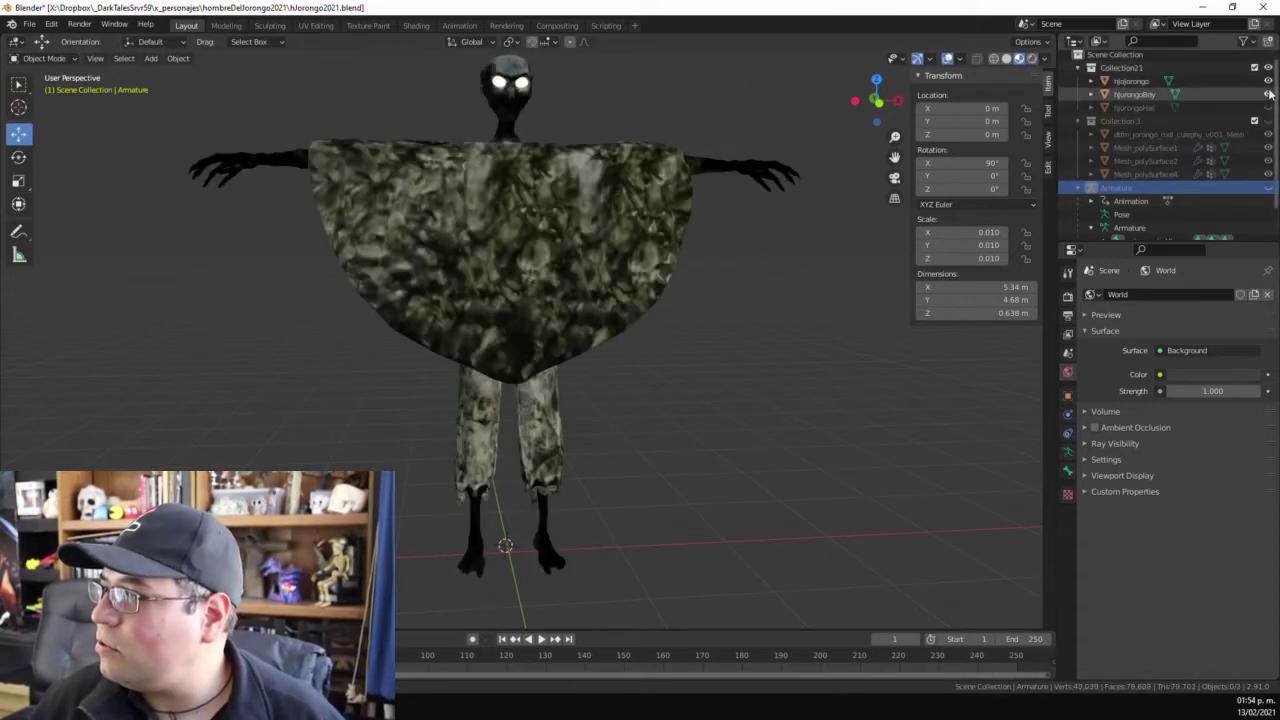
pyautogui.click(1268, 80)
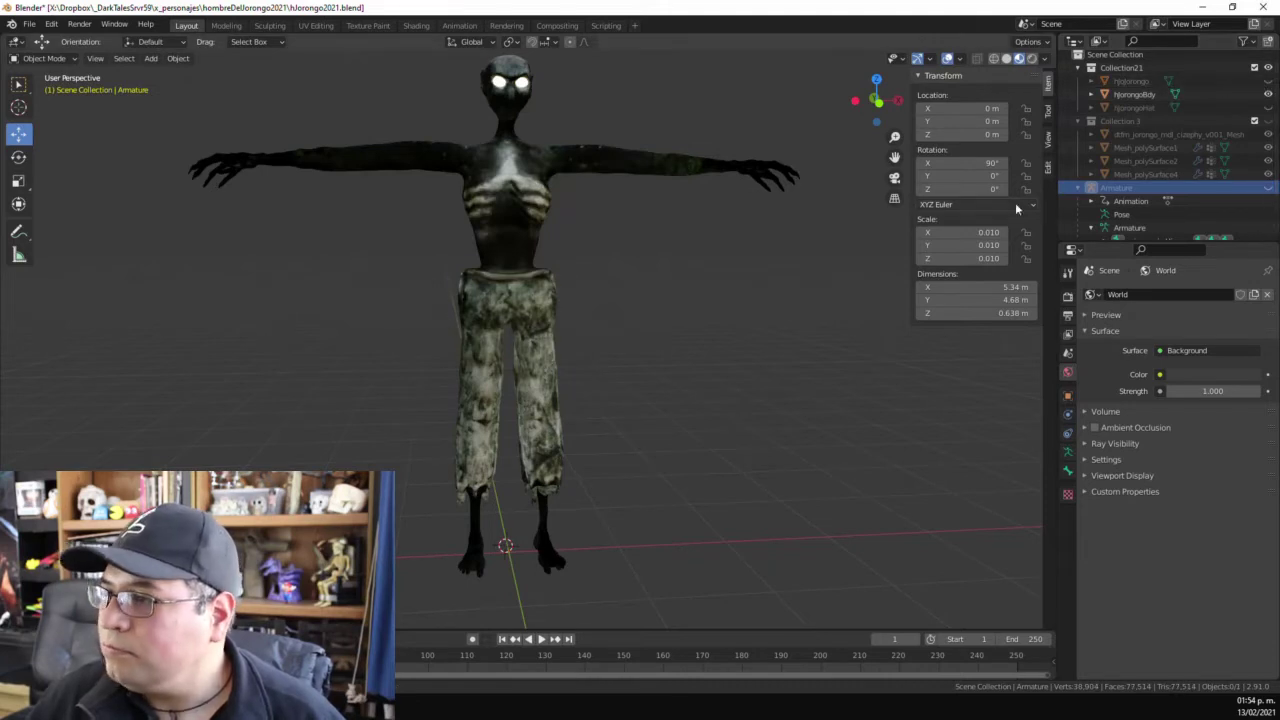
# - Move the textured hjorongoBdy about 1.63 m along X and unhide the low-poly HJorongoBody beside it
pyautogui.click(1134, 94)
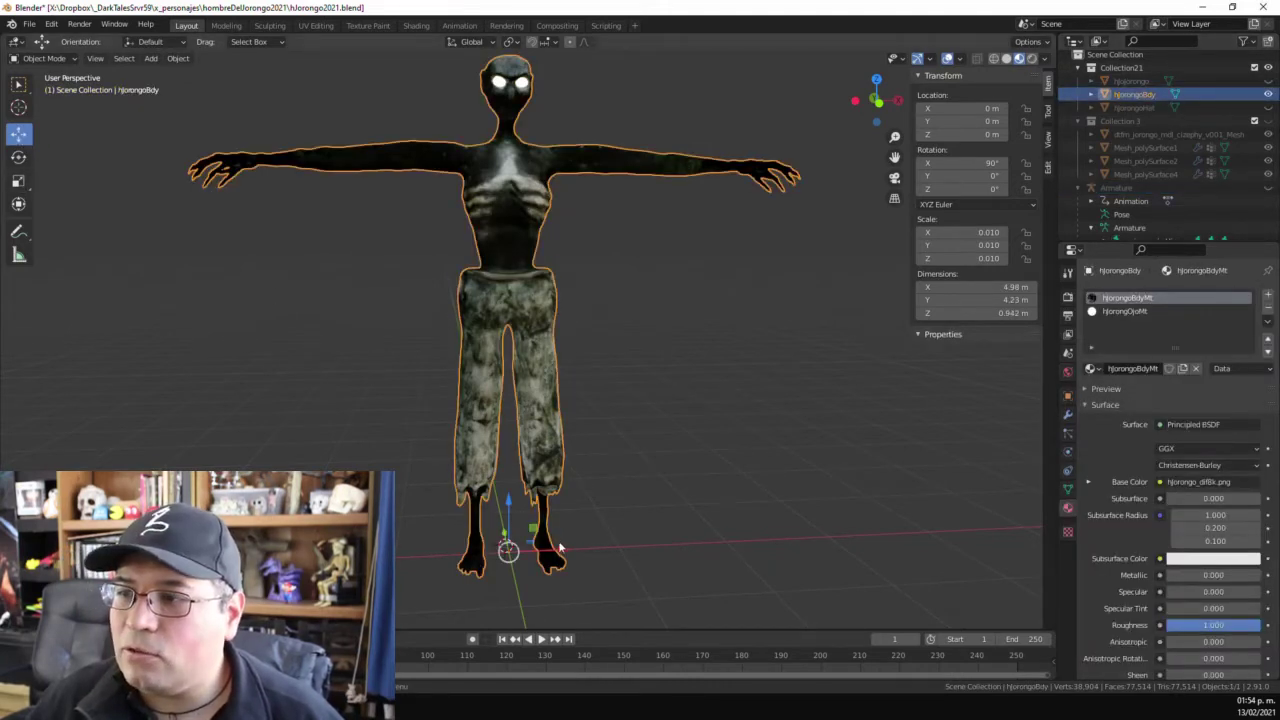
pyautogui.press('g')
pyautogui.press('x')
pyautogui.click(750, 540)
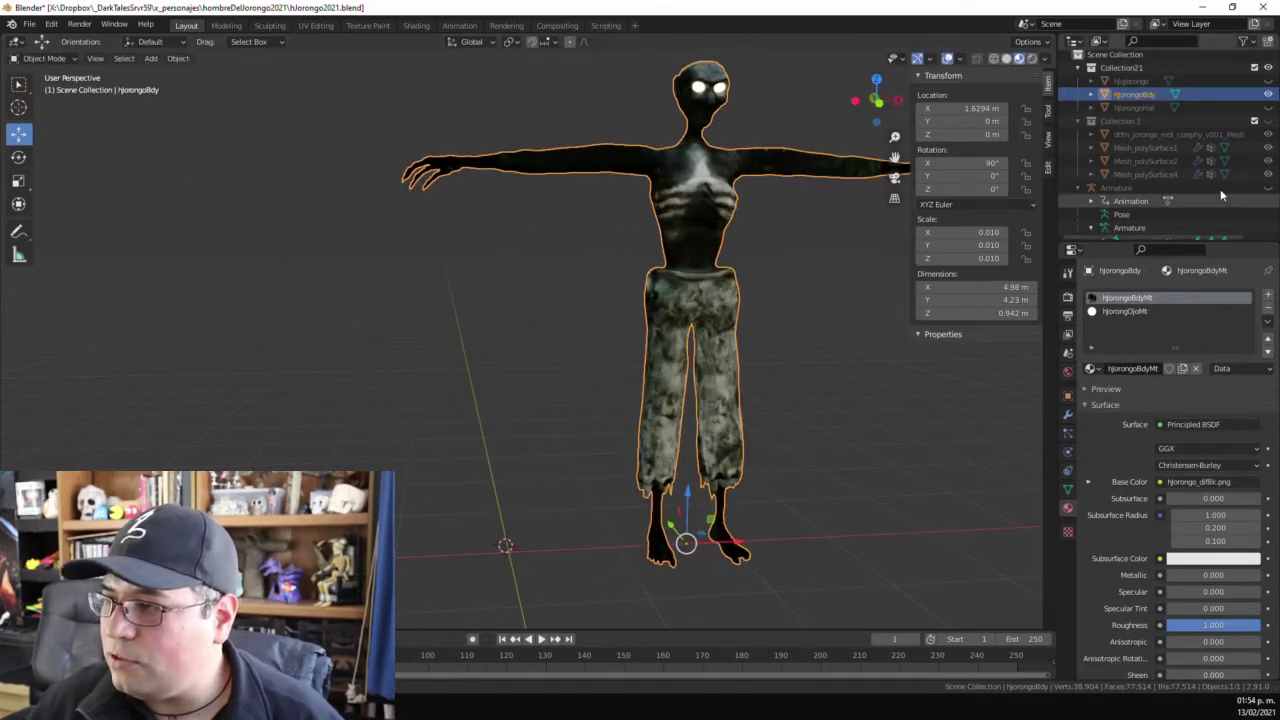
pyautogui.scroll(-1, 1222, 198)
pyautogui.click(1268, 228)
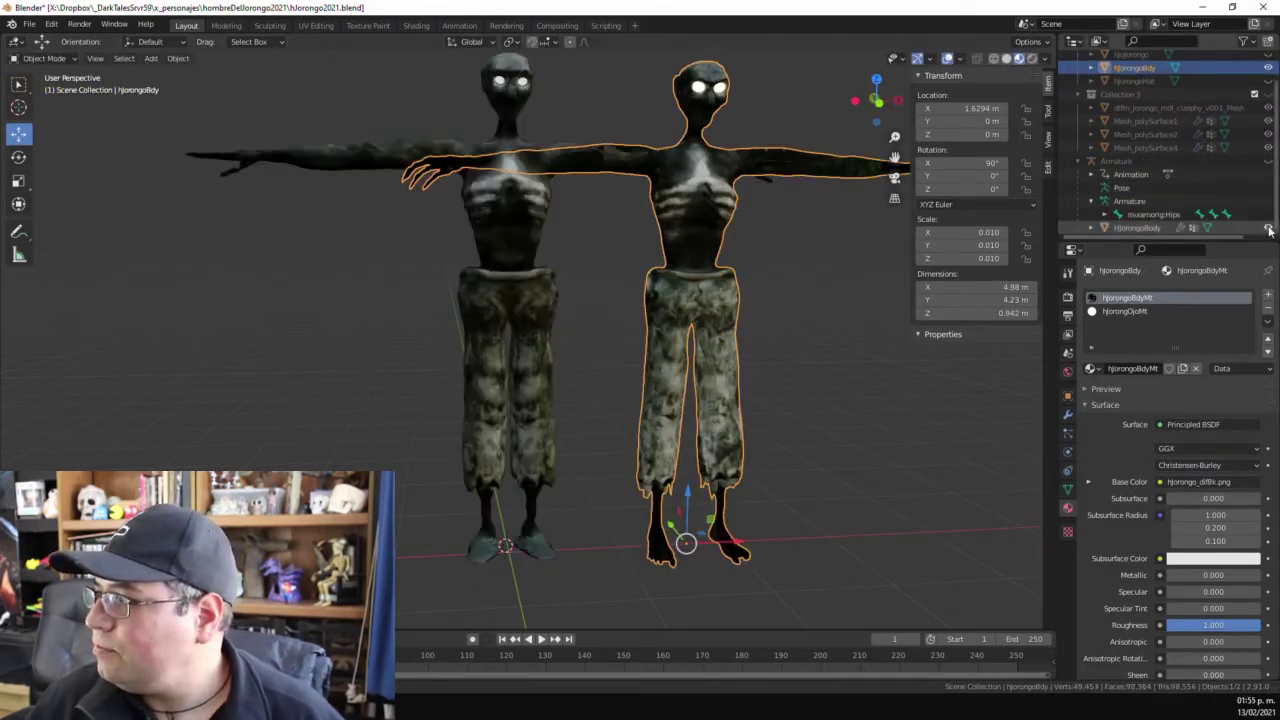
# - Compare the trousers of the two body meshes side by side, from the waistband down to the torn hems
pyautogui.scroll(8, 609, 420)
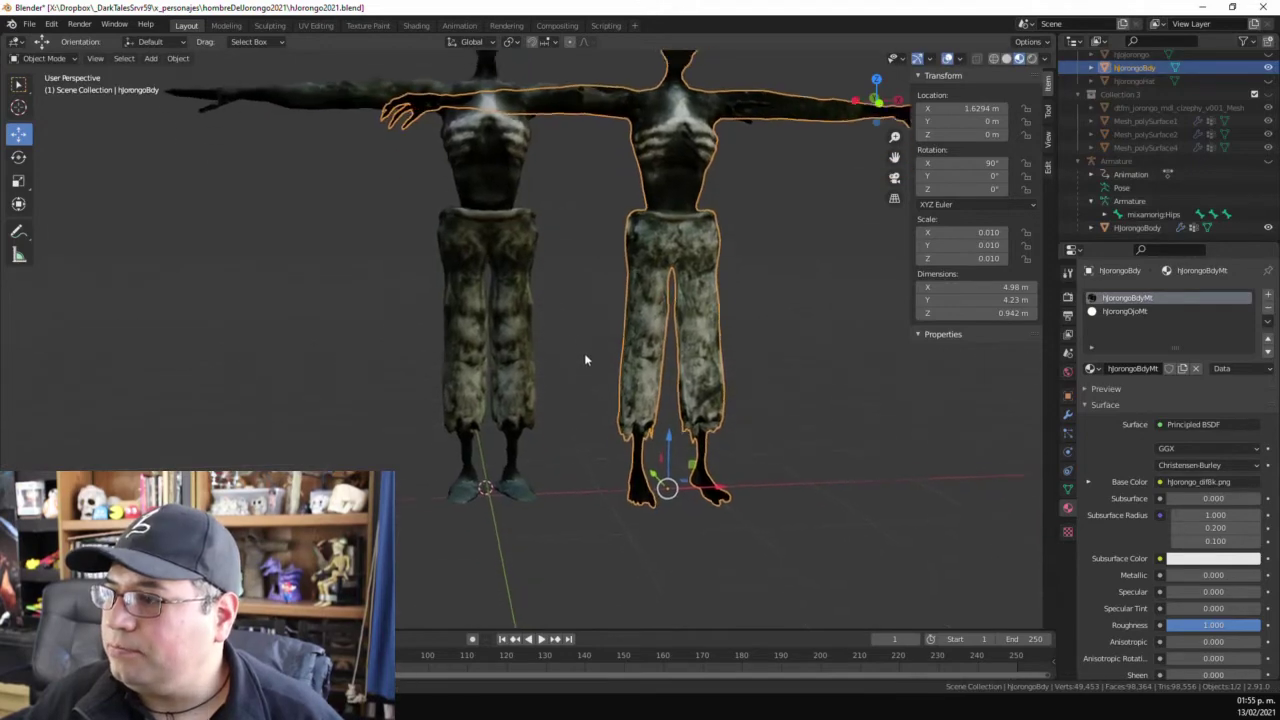
pyautogui.moveTo(544, 410); pyautogui.dragTo(575, 517, button='middle')
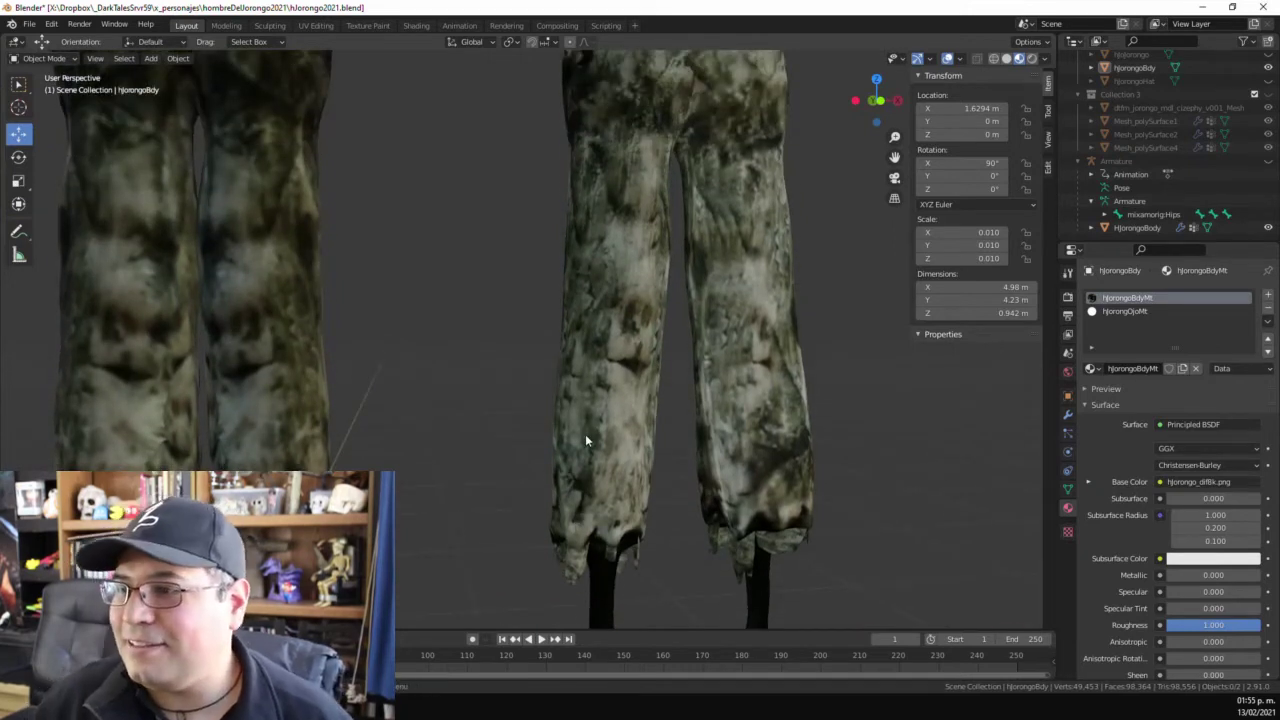
pyautogui.moveTo(593, 427); pyautogui.dragTo(603, 490, button='middle')
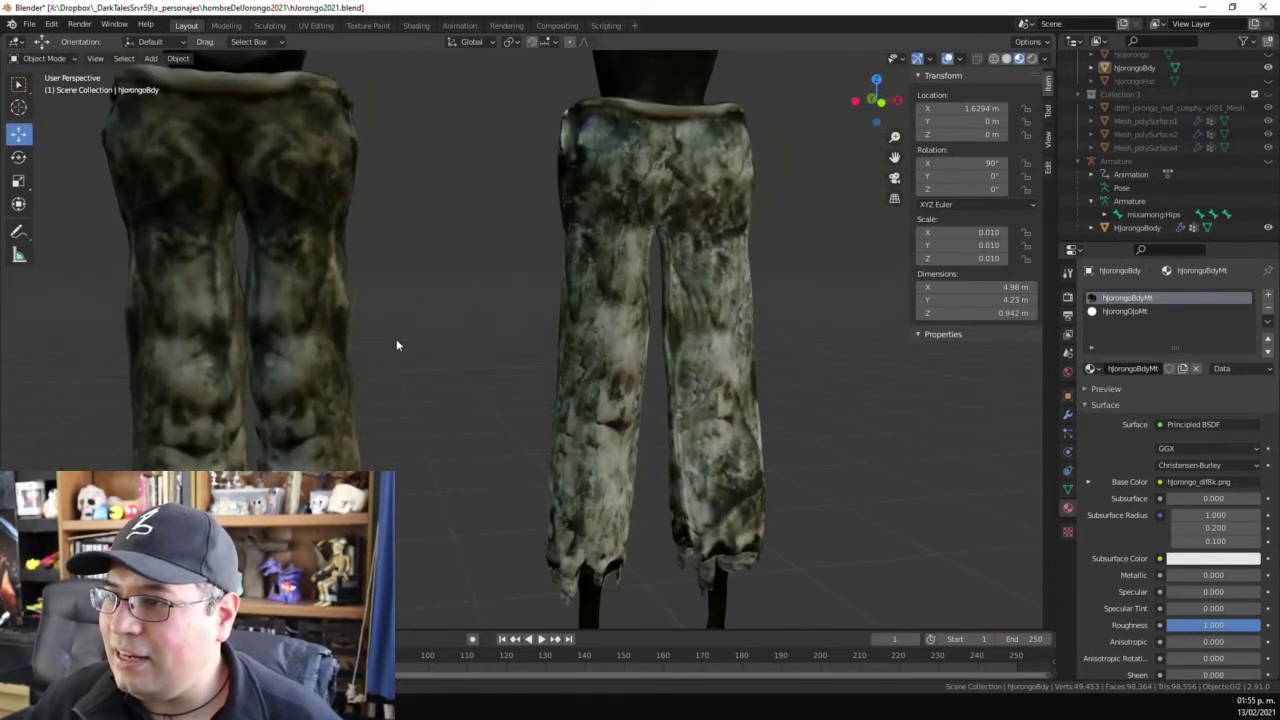
pyautogui.moveTo(397, 345); pyautogui.dragTo(384, 337, button='middle')
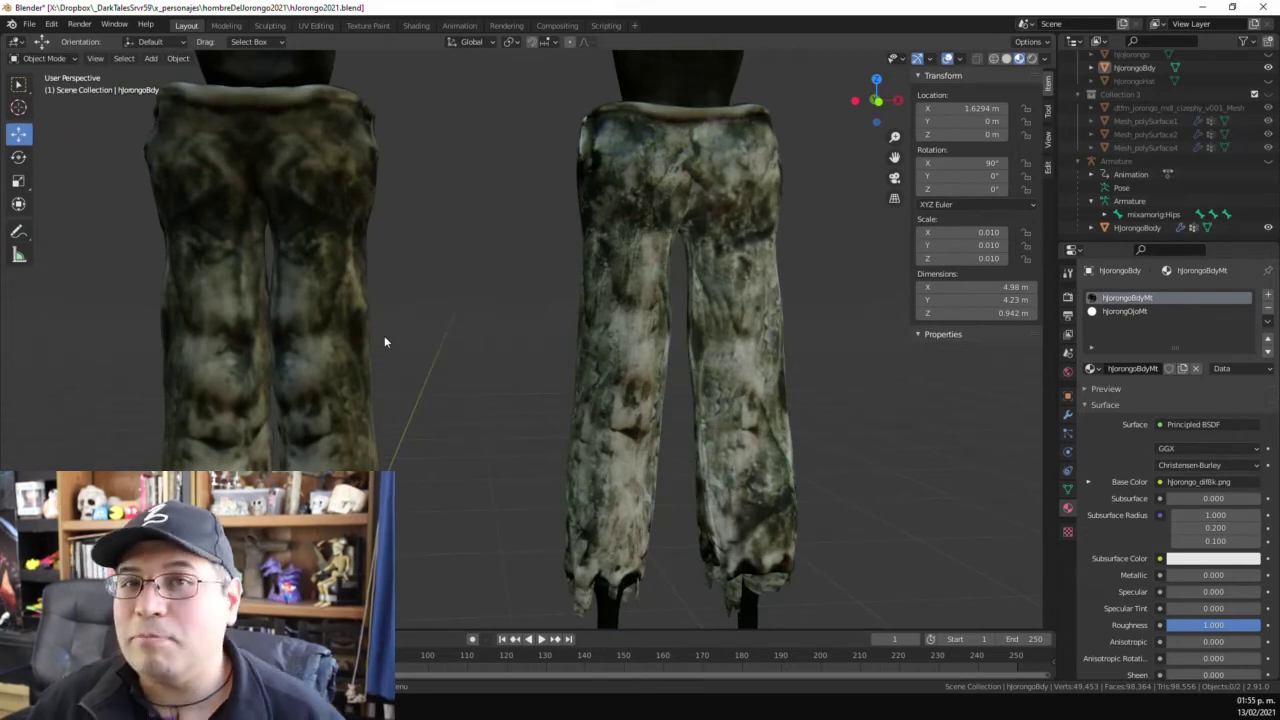
pyautogui.moveTo(497, 297); pyautogui.dragTo(557, 312, button='middle')
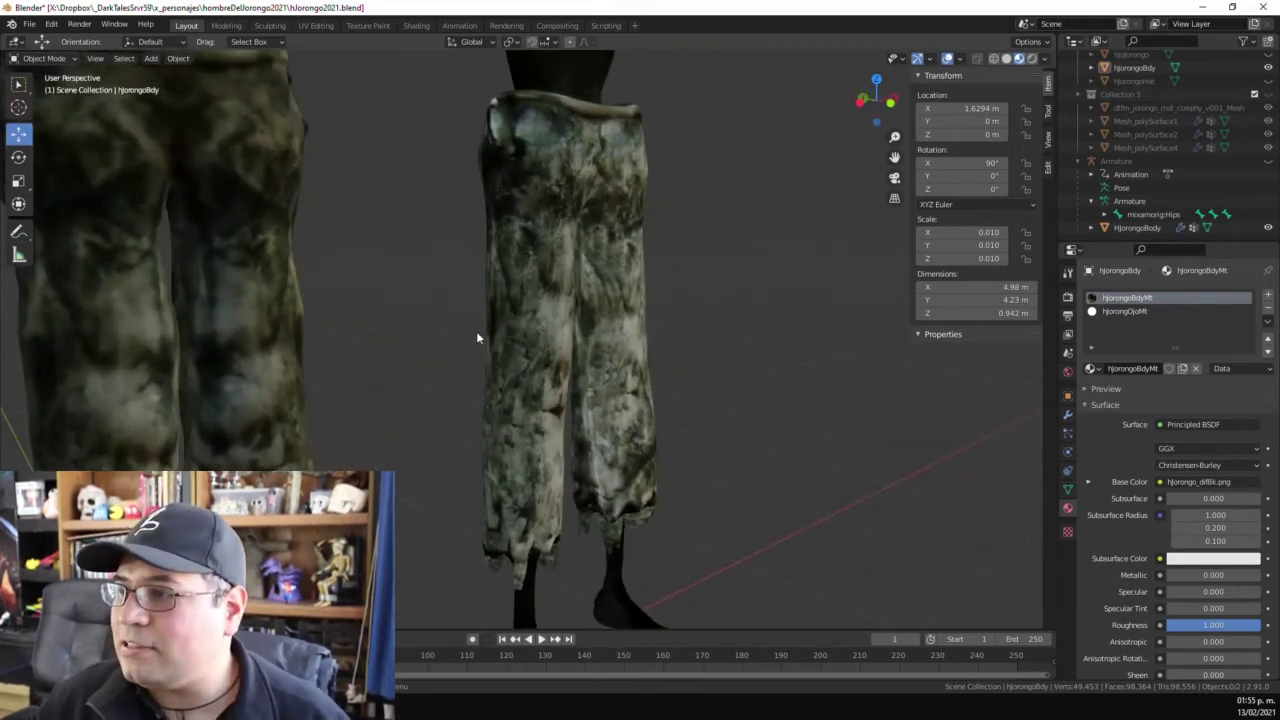
pyautogui.moveTo(480, 337); pyautogui.dragTo(431, 369, button='middle')
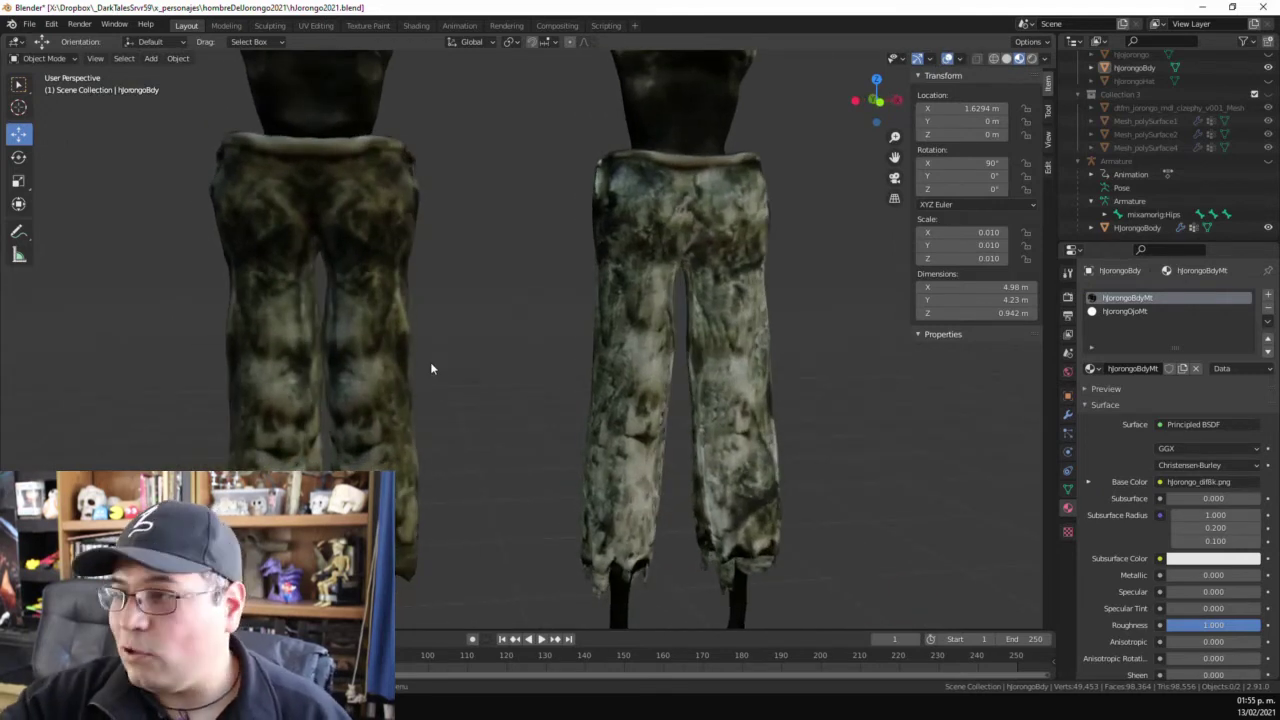
# - Compare the two body meshes in wireframe and solid shading, and return the viewport to Material Preview
pyautogui.click(993, 60)
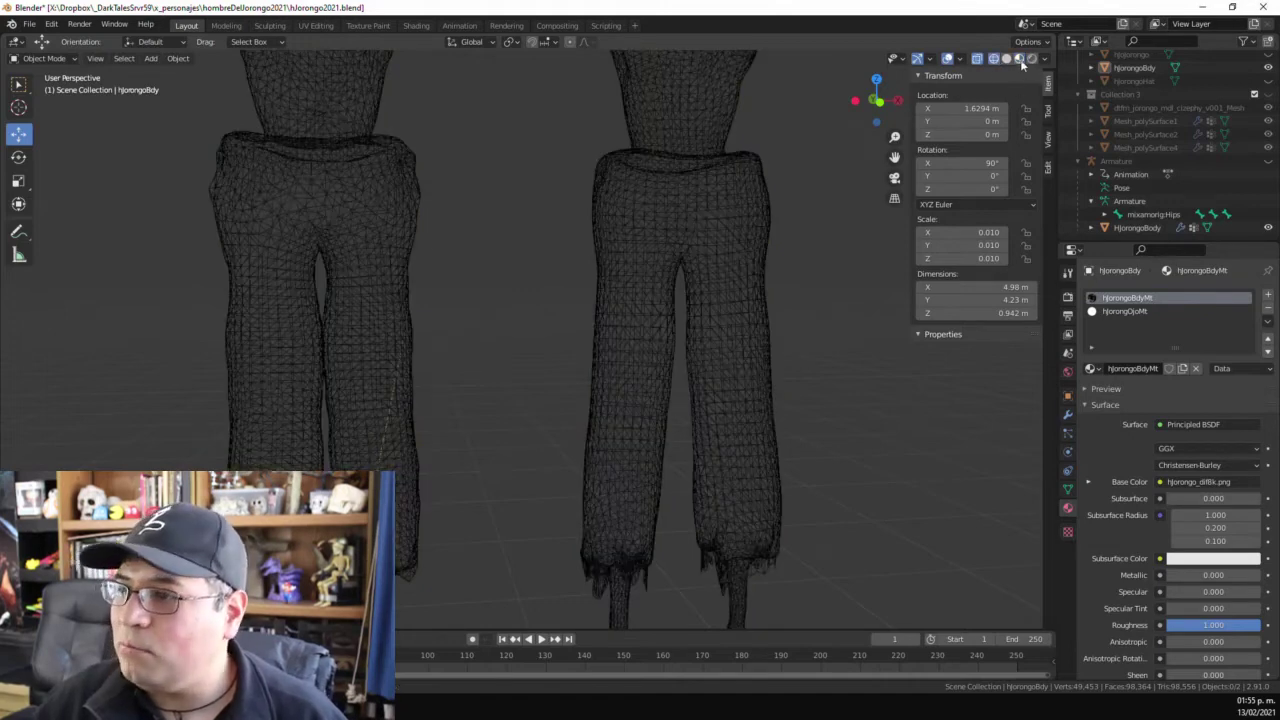
pyautogui.click(1007, 59)
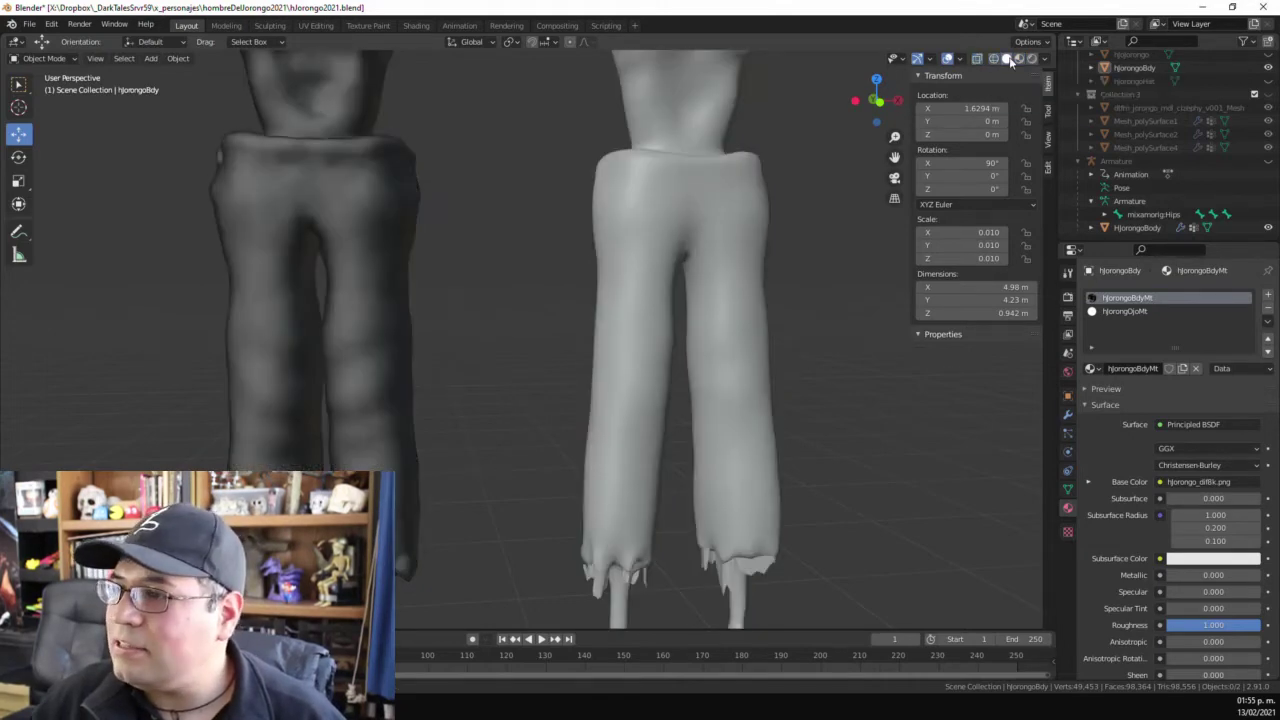
pyautogui.click(1020, 59)
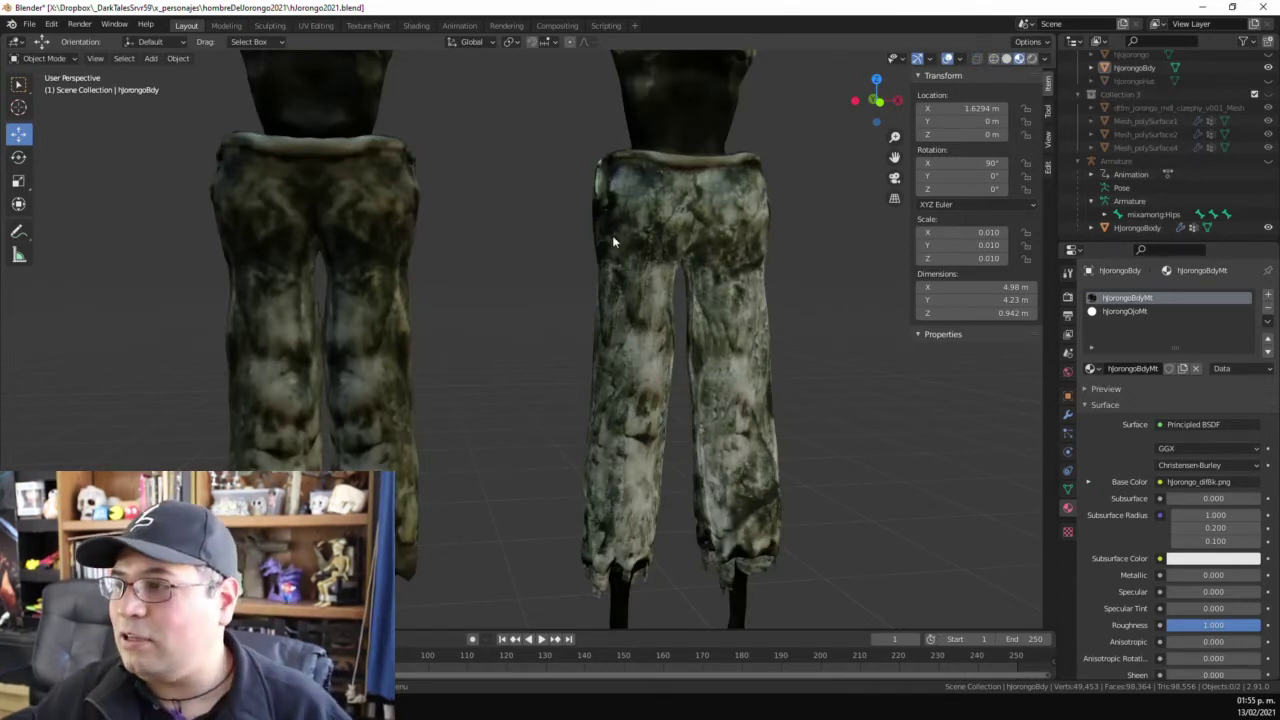
# - Examine the trouser textures of both bodies up close and compare their torsos, arms and heads
pyautogui.moveTo(594, 249); pyautogui.dragTo(646, 312, button='middle')
pyautogui.scroll(3, 610, 326)
pyautogui.scroll(-1, 652, 338)
pyautogui.scroll(3, 657, 340)
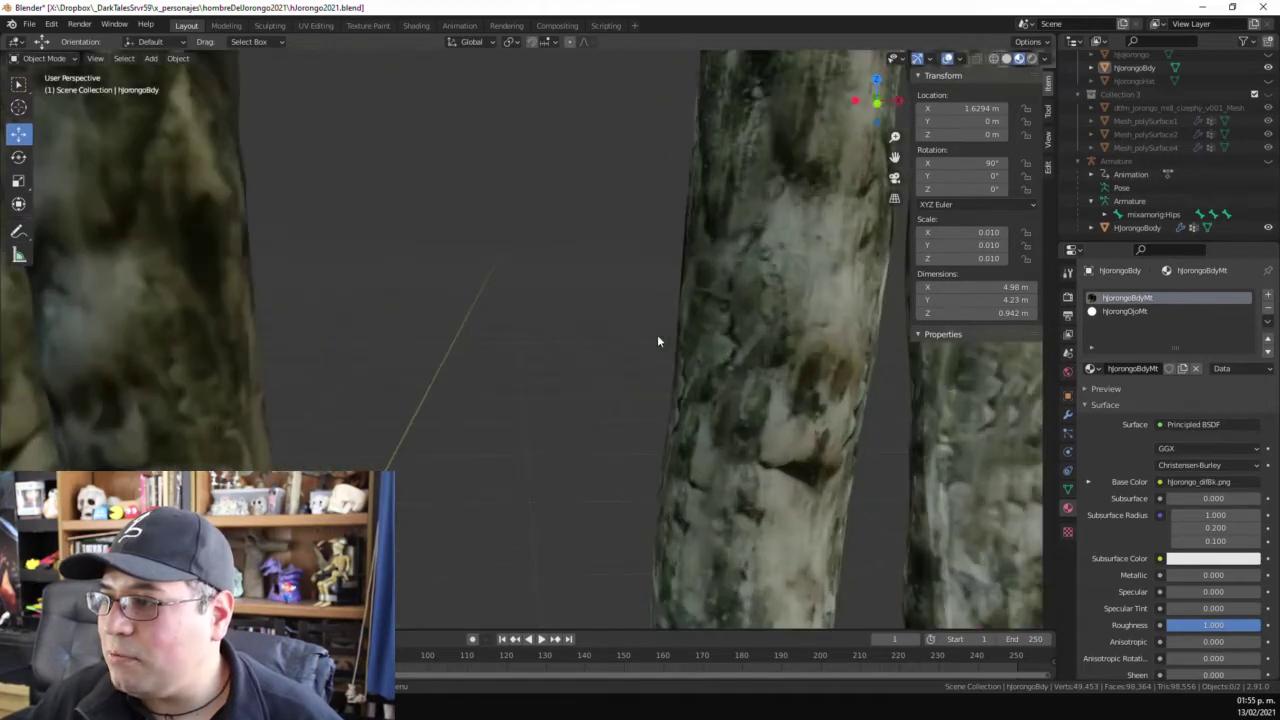
pyautogui.scroll(-5, 657, 340)
pyautogui.scroll(3, 646, 304)
pyautogui.moveTo(640, 286); pyautogui.dragTo(684, 457, button='middle')
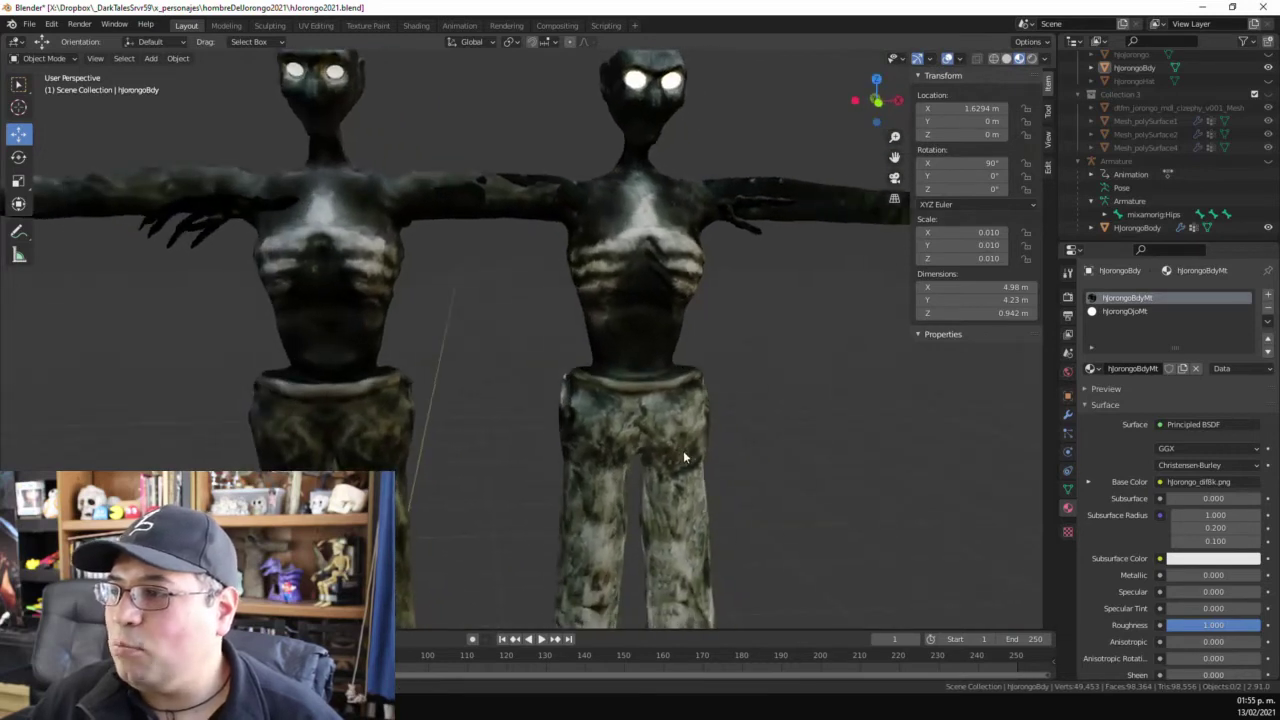
pyautogui.keyDown('shift'); pyautogui.moveTo(638, 403); pyautogui.dragTo(681, 313, button='middle'); pyautogui.keyUp('shift')
pyautogui.scroll(-1, 668, 435)
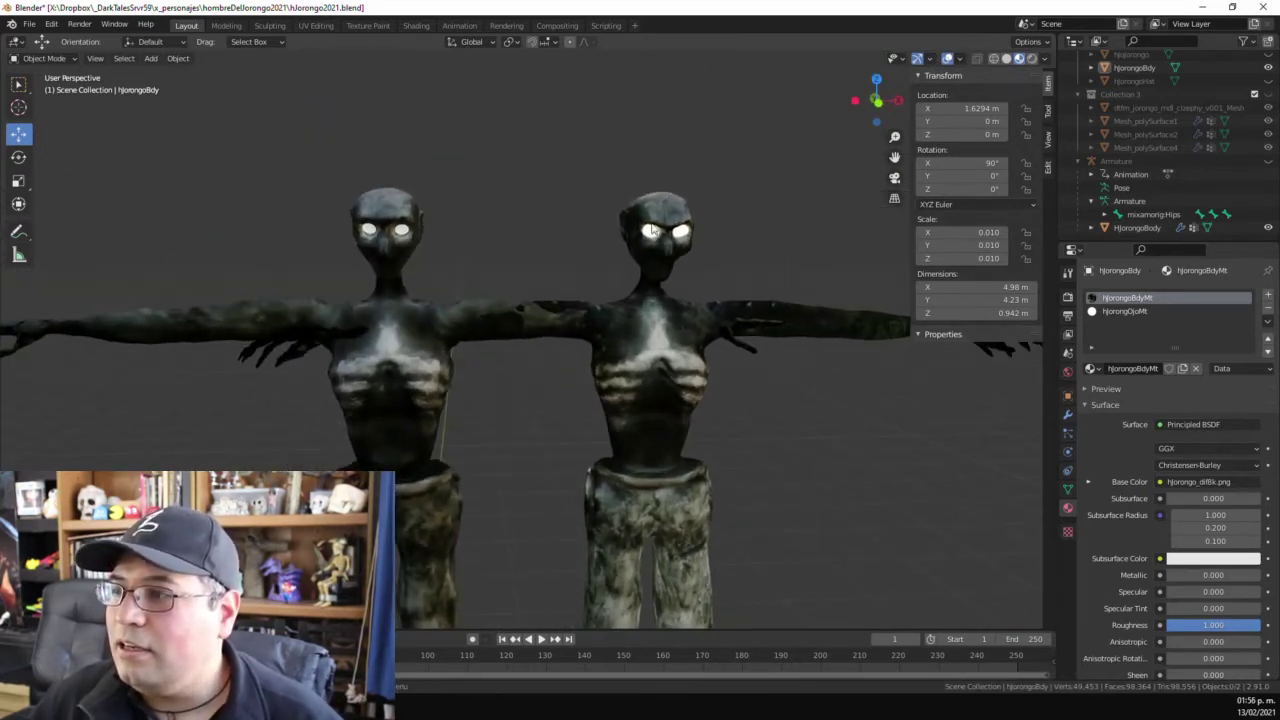
# - Compare the heads, glowing eyes and chest textures of the two body meshes up close, from the front and at an angle
pyautogui.scroll(2, 651, 227)
pyautogui.scroll(2, 664, 243)
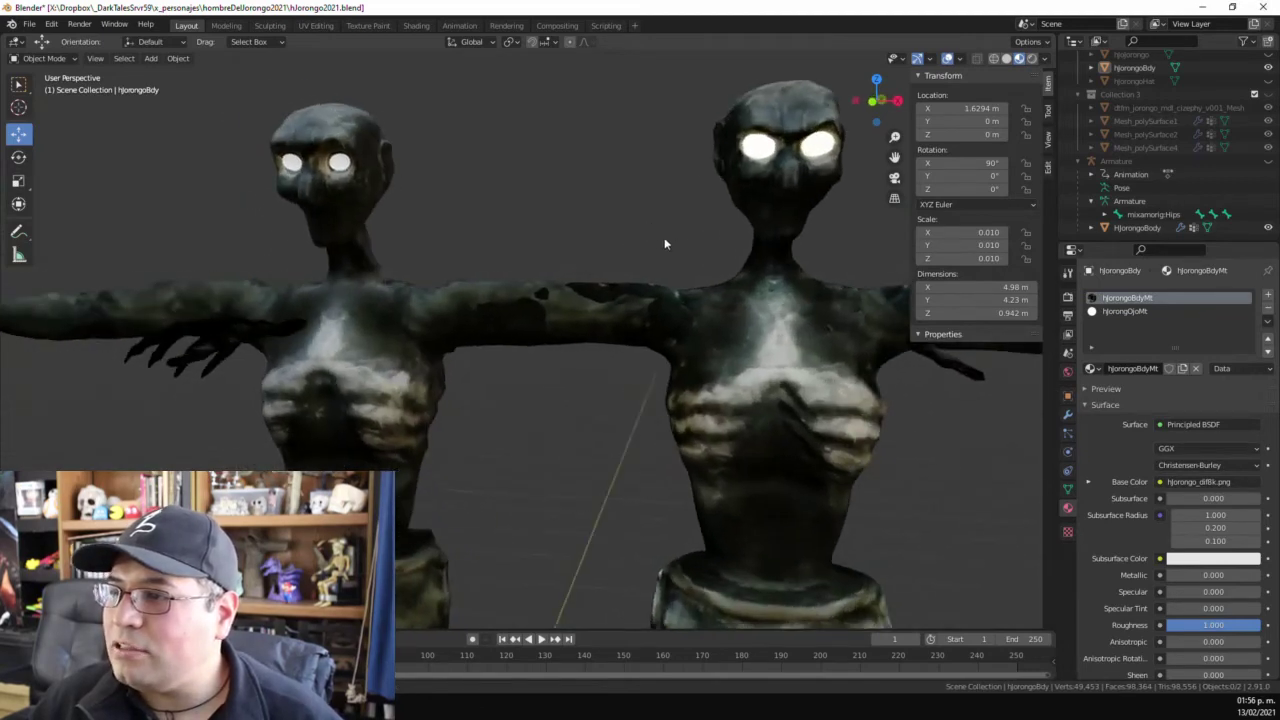
pyautogui.moveTo(657, 240)
pyautogui.mouseDown(button='middle')
pyautogui.moveTo(728, 260)
pyautogui.moveTo(669, 242)
pyautogui.mouseUp(button='middle')
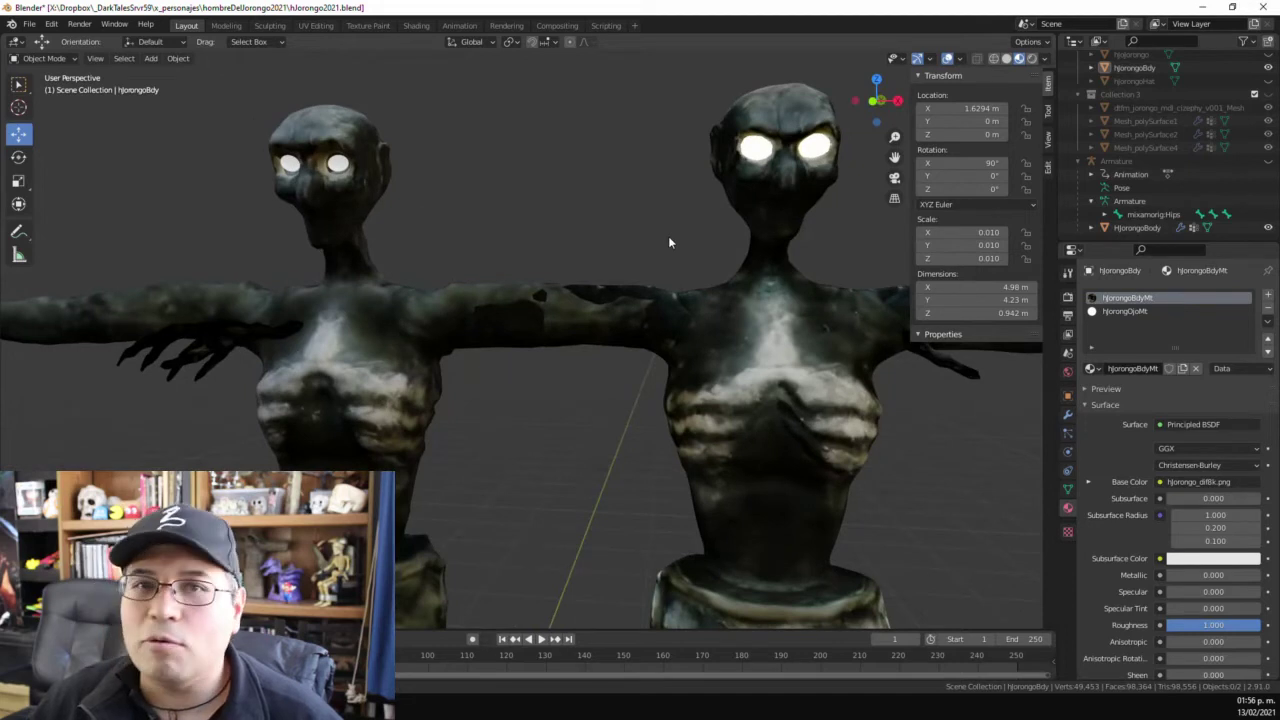
pyautogui.scroll(-1, 697, 377)
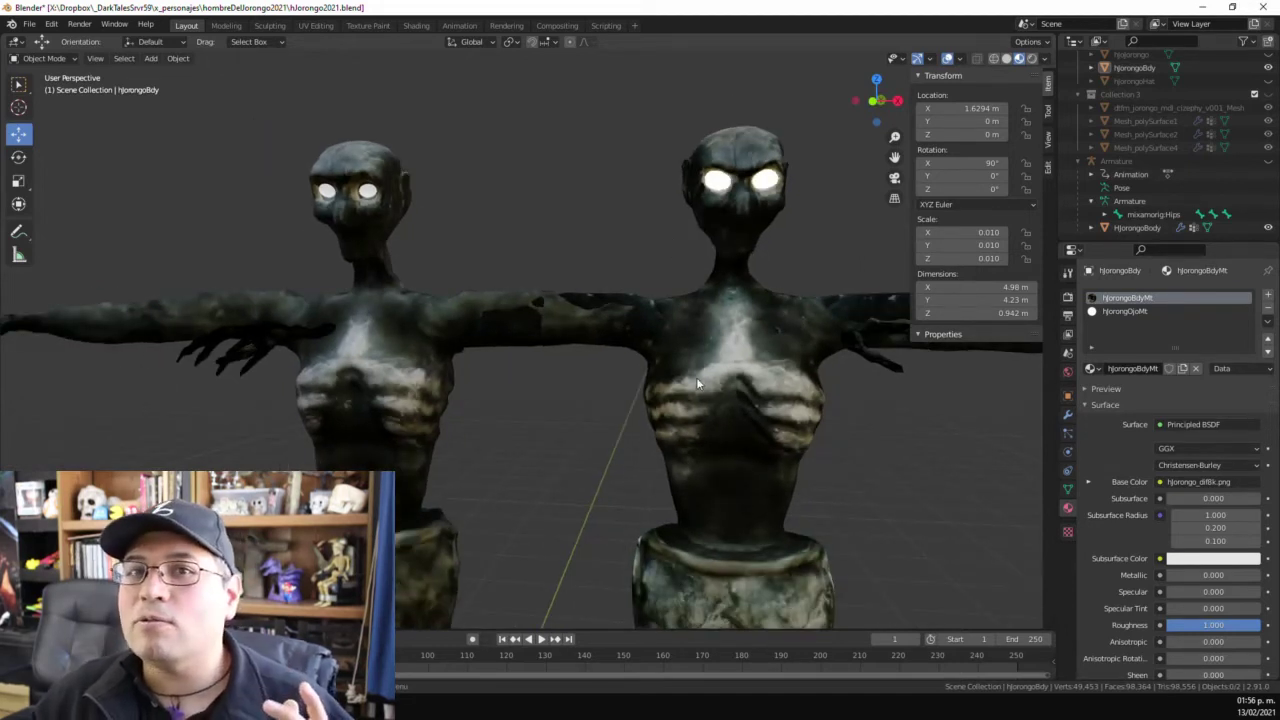
pyautogui.scroll(-1, 690, 396)
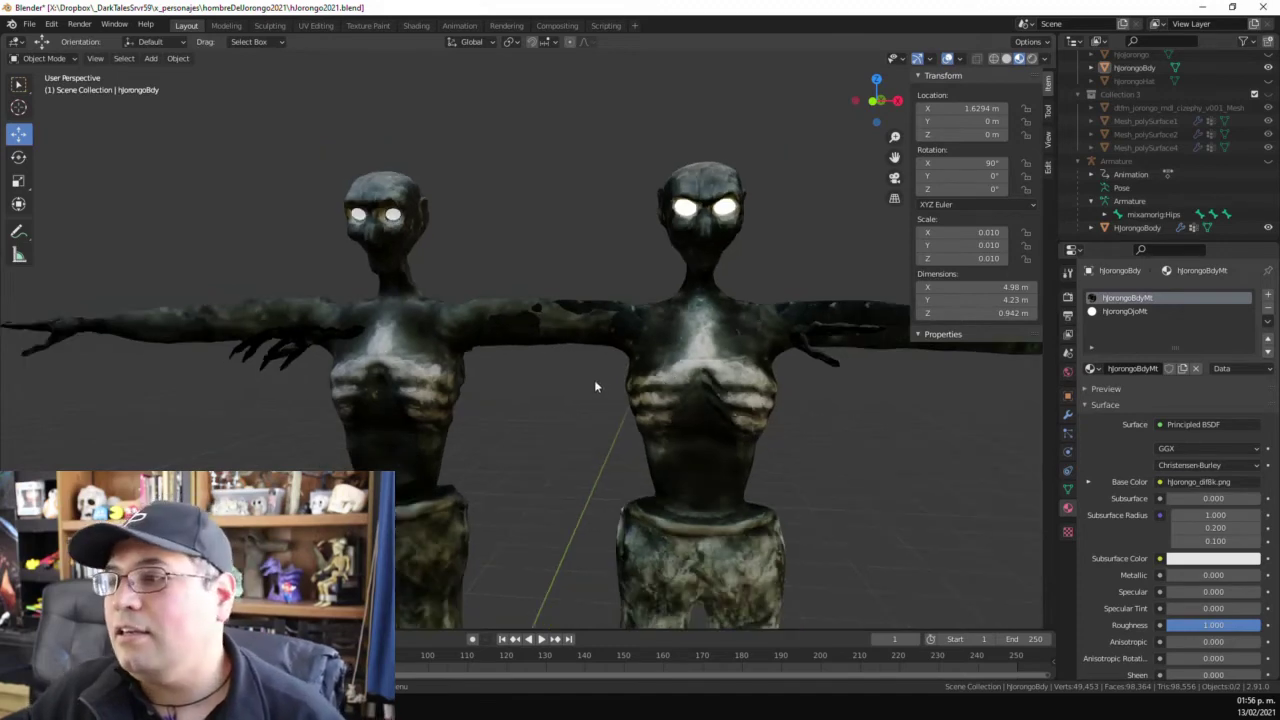
pyautogui.moveTo(595, 386); pyautogui.dragTo(528, 330, button='middle')
pyautogui.keyDown('shift'); pyautogui.moveTo(691, 302); pyautogui.dragTo(528, 165, button='middle'); pyautogui.keyUp('shift')
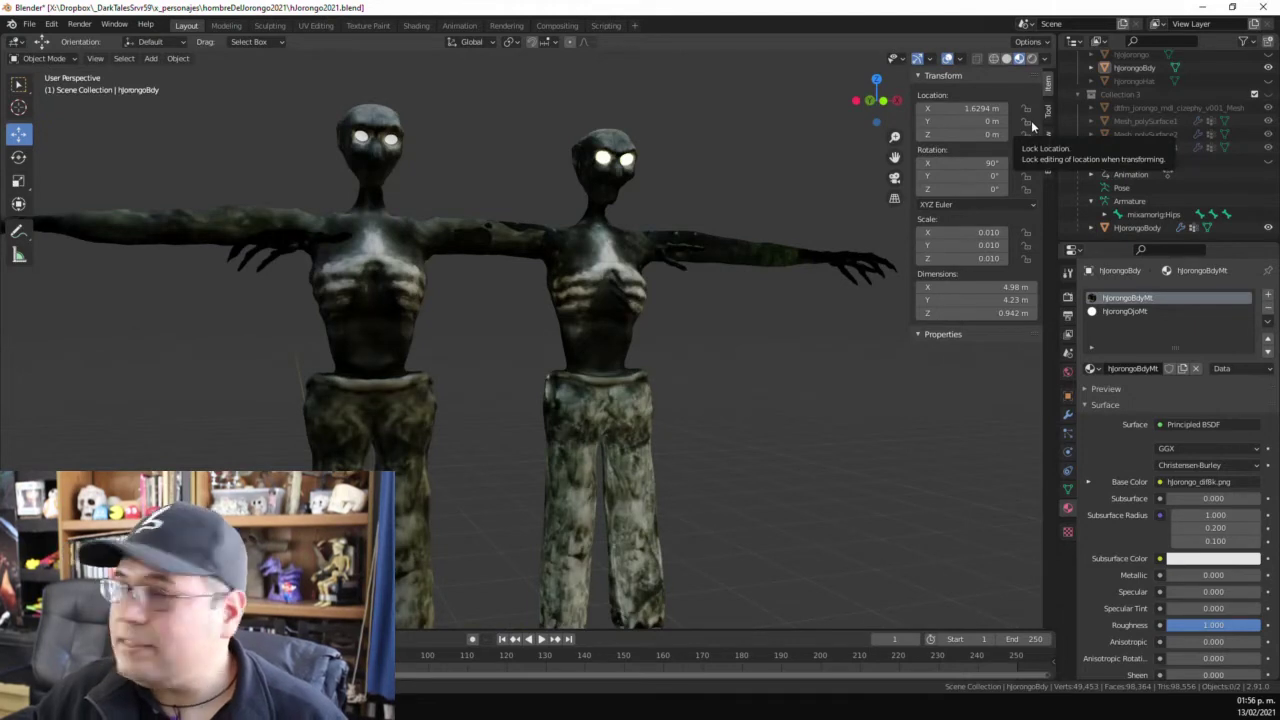
# - Hide Collection21 and HJorongoBody, and show Collection 3 with the old untextured model
pyautogui.scroll(1, 1208, 159)
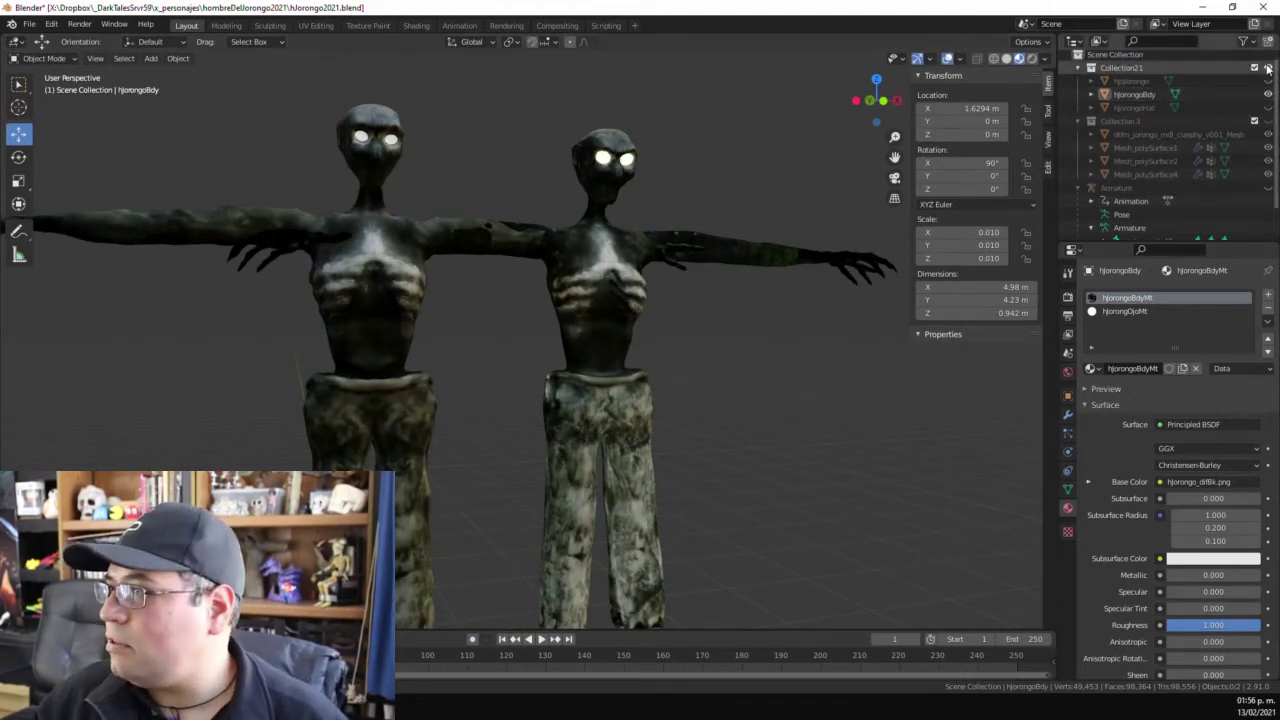
pyautogui.click(1268, 68)
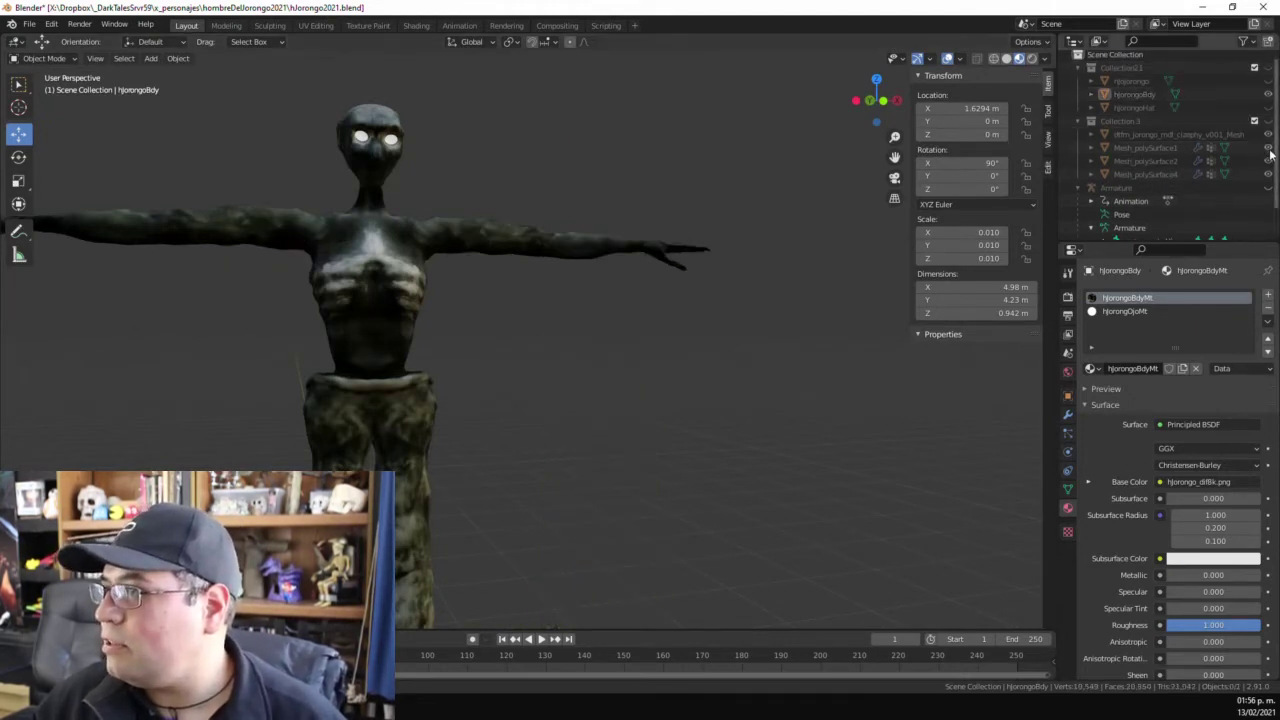
pyautogui.moveTo(1268, 176); pyautogui.dragTo(1271, 135)
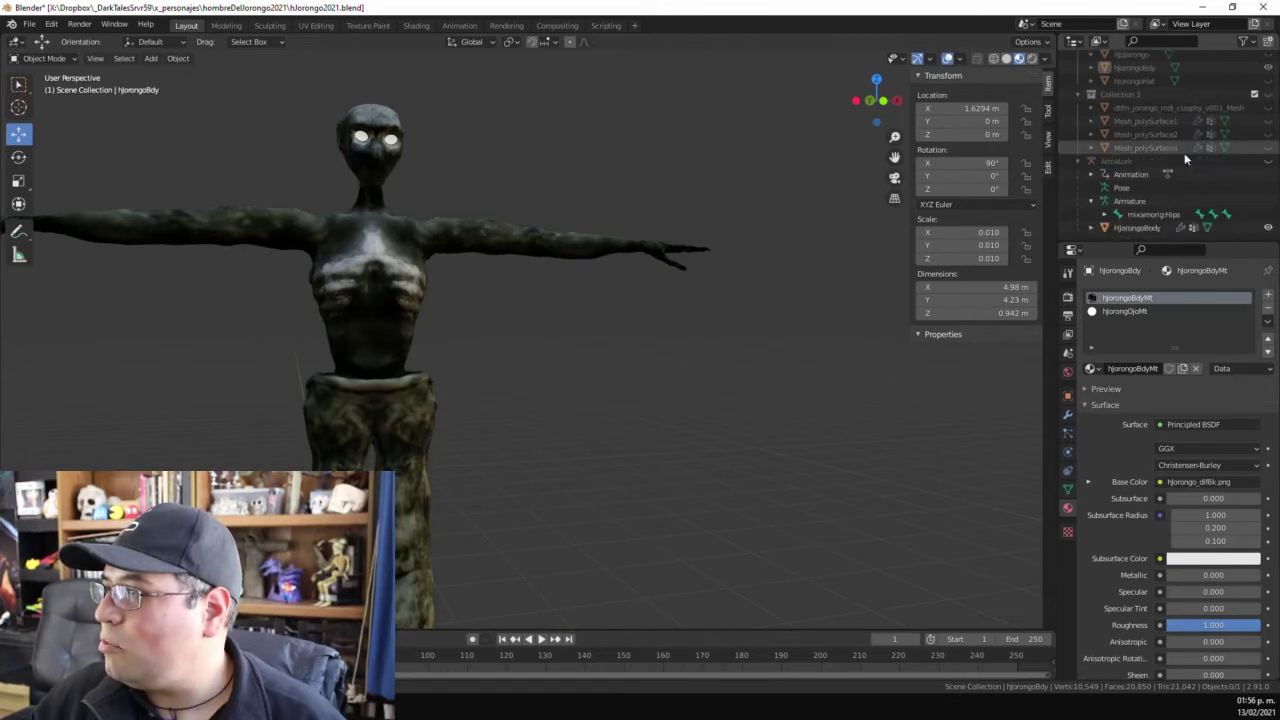
pyautogui.scroll(-1, 1165, 218)
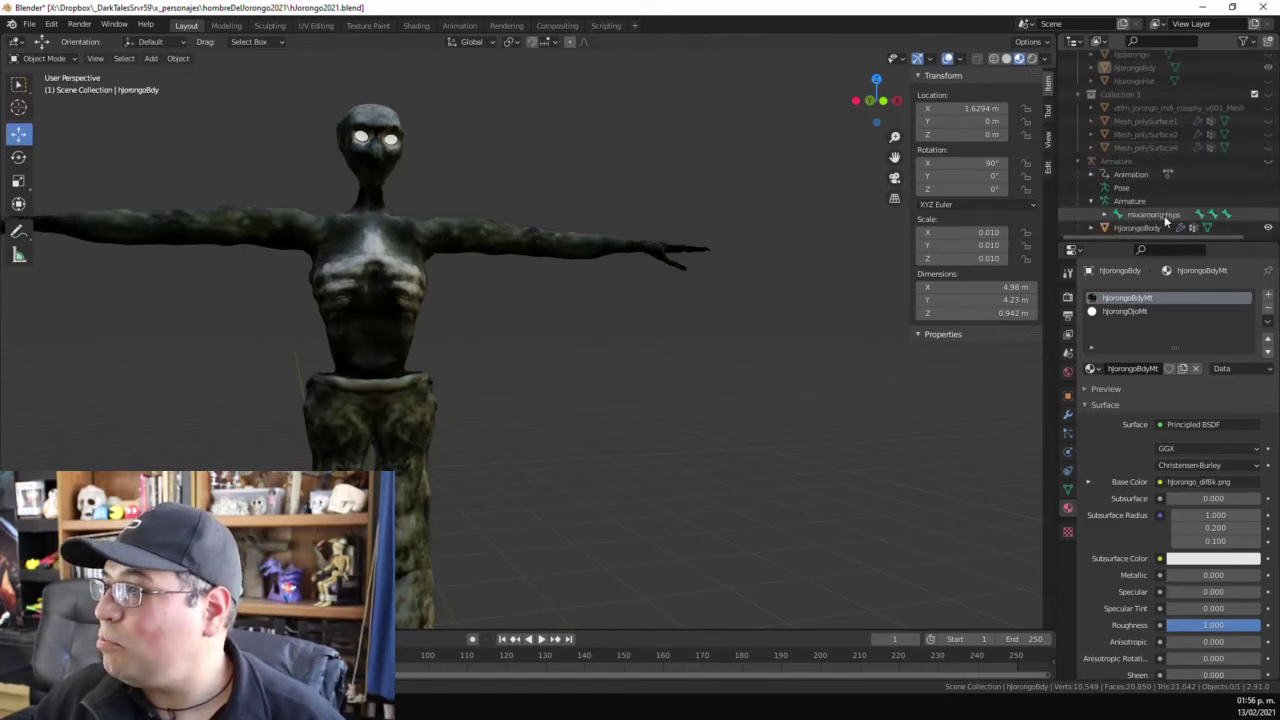
pyautogui.click(1268, 227)
pyautogui.click(1269, 94)
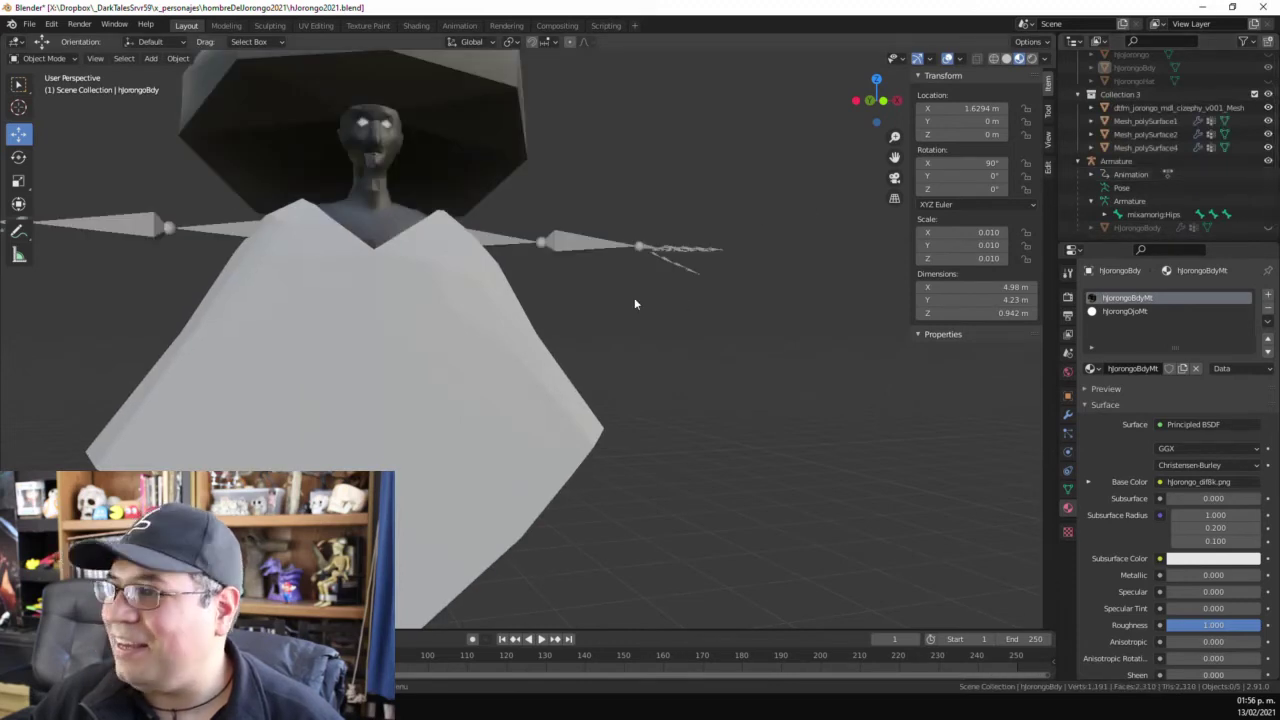
# - Hide the Armature so its bones no longer cover the old low-poly model
pyautogui.scroll(-2, 634, 303)
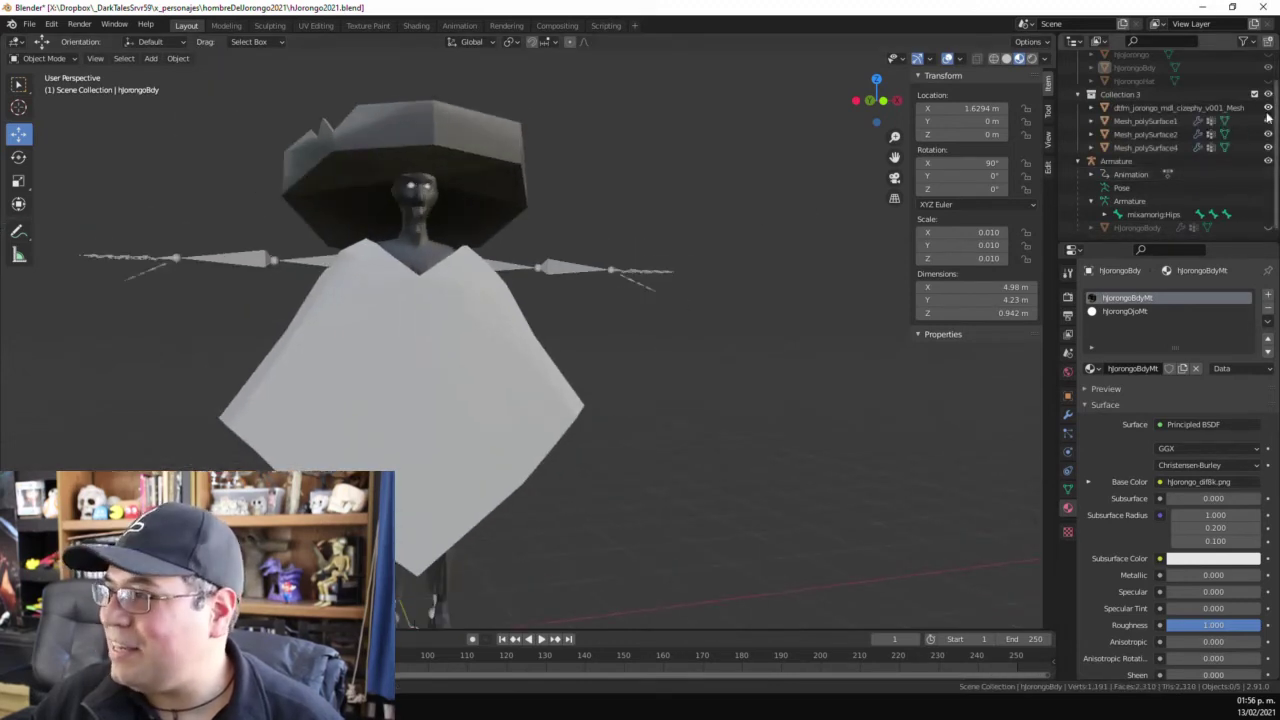
pyautogui.scroll(1, 1268, 110)
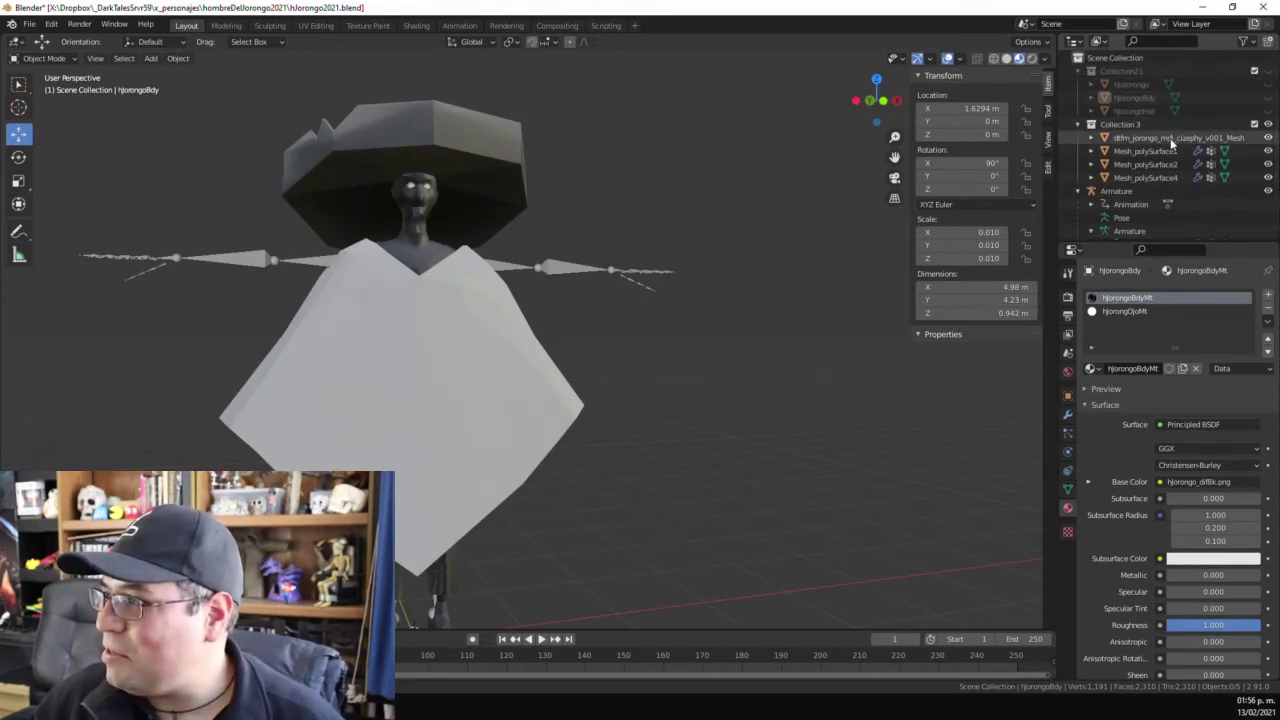
pyautogui.scroll(-1, 1195, 155)
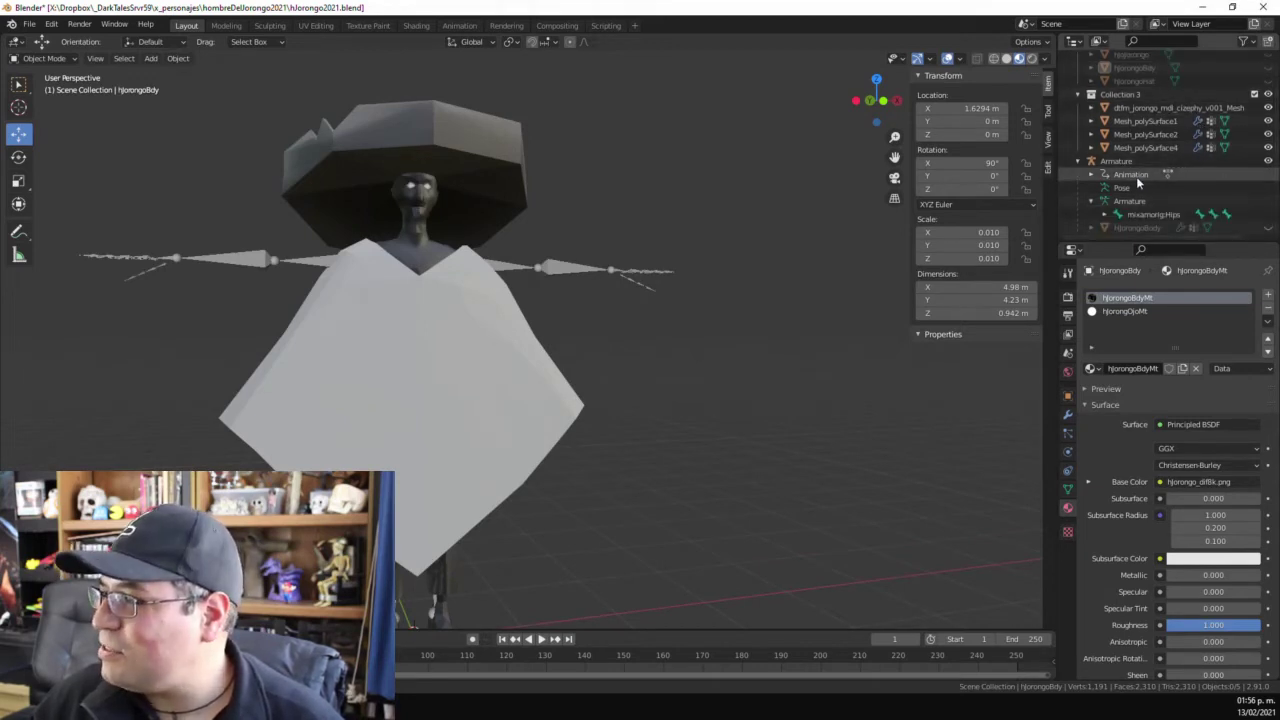
pyautogui.click(1116, 163)
pyautogui.click(1268, 161)
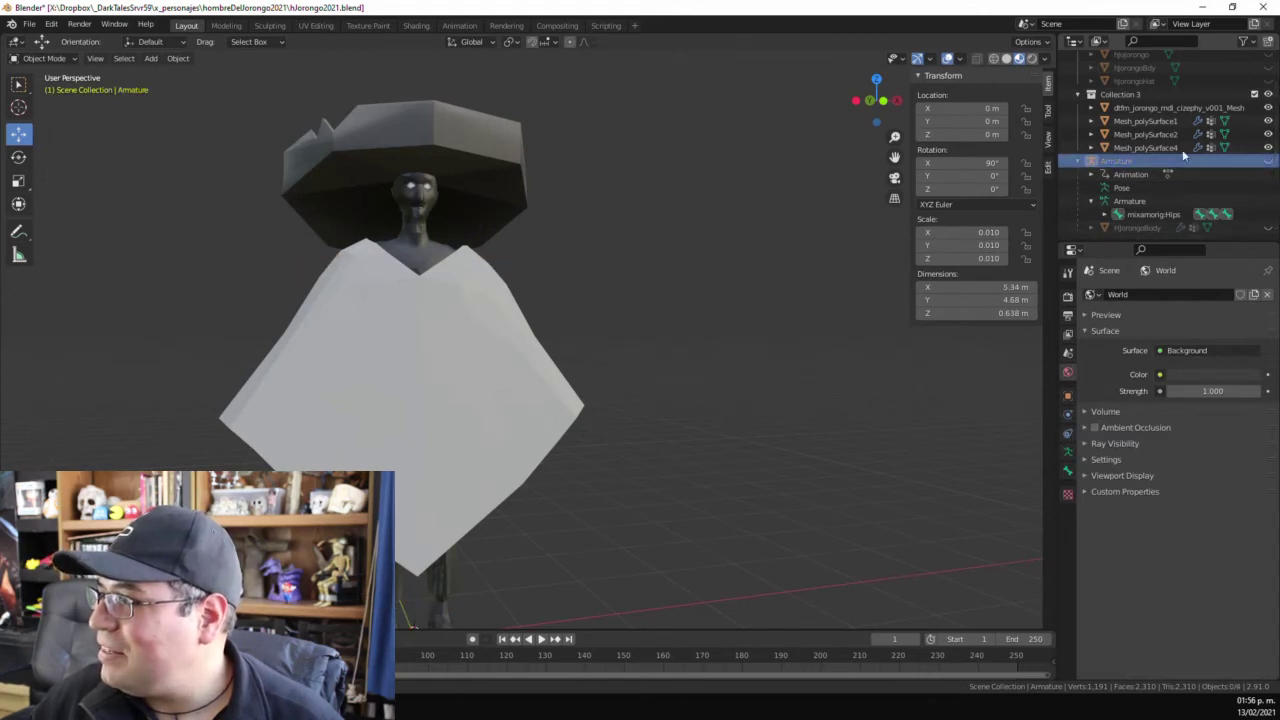
# - Identify the parts of the old model by toggling their visibility, hide its poncho mesh and inspect the bare body
pyautogui.click(1268, 147)
pyautogui.click(1268, 147)
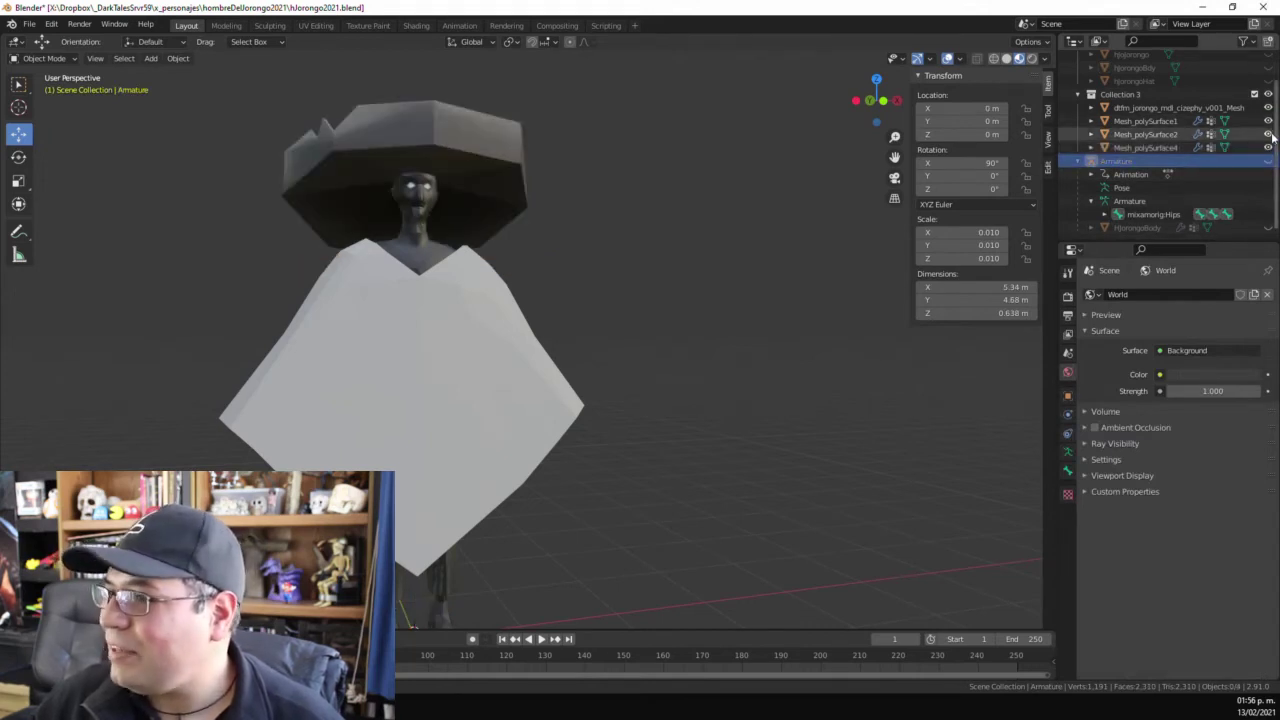
pyautogui.click(1268, 134)
pyautogui.click(1268, 121)
pyautogui.click(1268, 121)
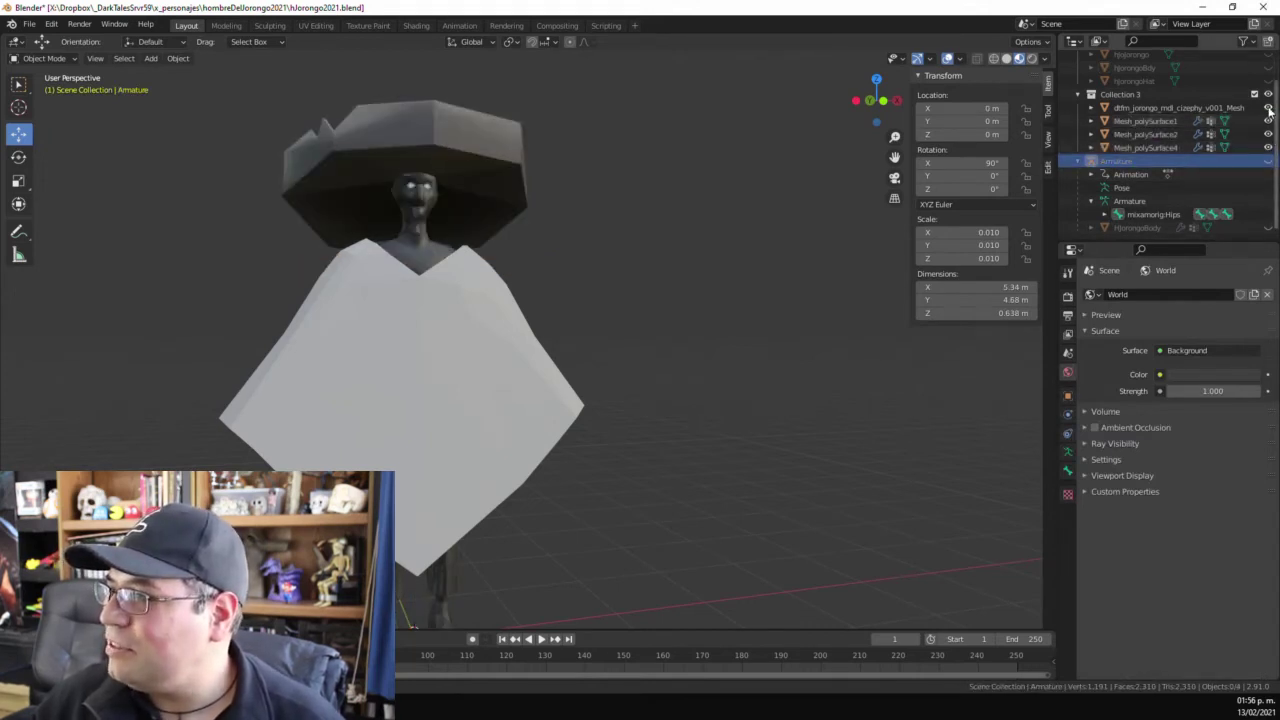
pyautogui.click(1268, 107)
pyautogui.moveTo(466, 220)
pyautogui.mouseDown(button='middle')
pyautogui.moveTo(546, 221)
pyautogui.moveTo(480, 221)
pyautogui.mouseUp(button='middle')
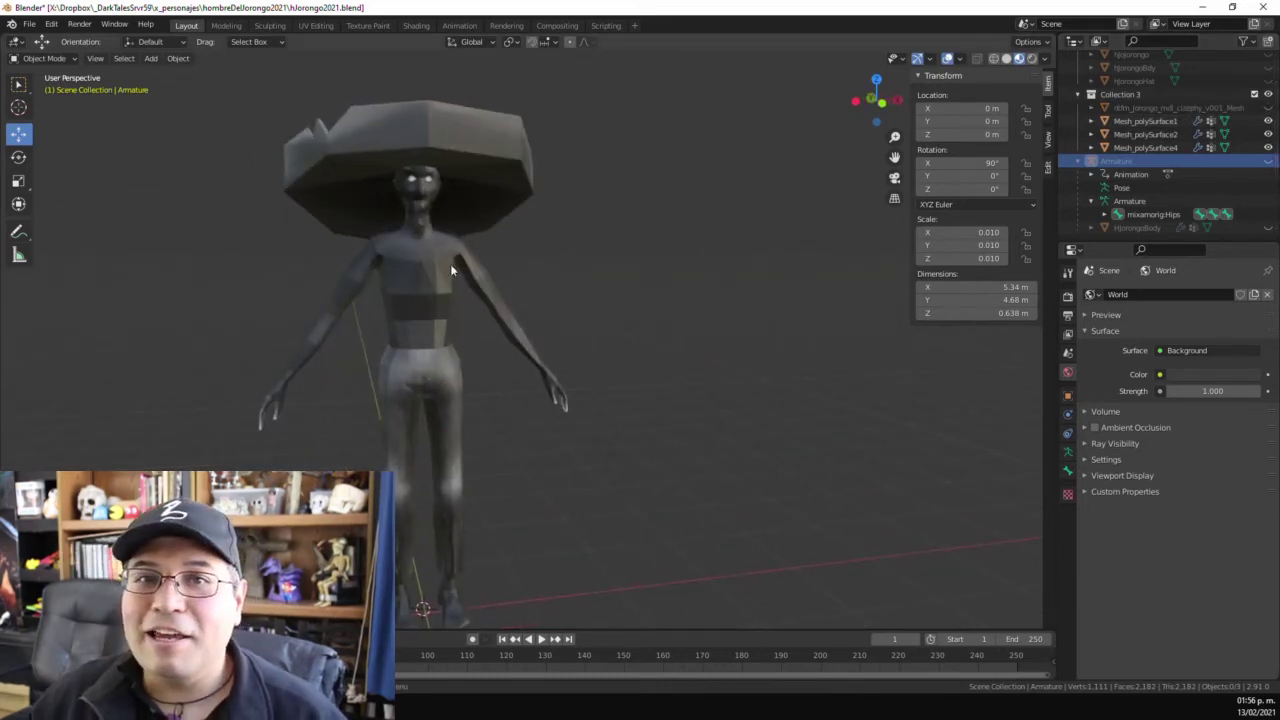
pyautogui.scroll(2, 450, 268)
pyautogui.moveTo(450, 268); pyautogui.dragTo(491, 349, button='middle')
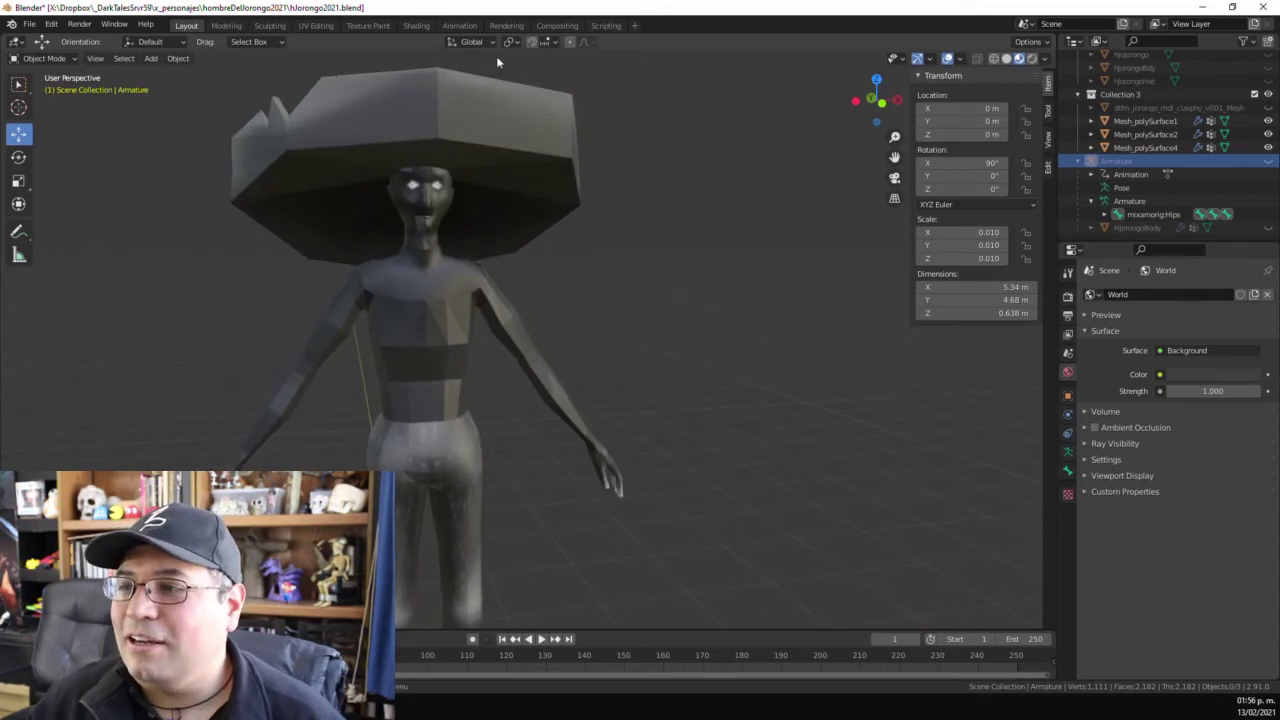
# - Open the Shading workspace and examine the old model's hat, torso, arms and legs from several angles
pyautogui.click(370, 26)
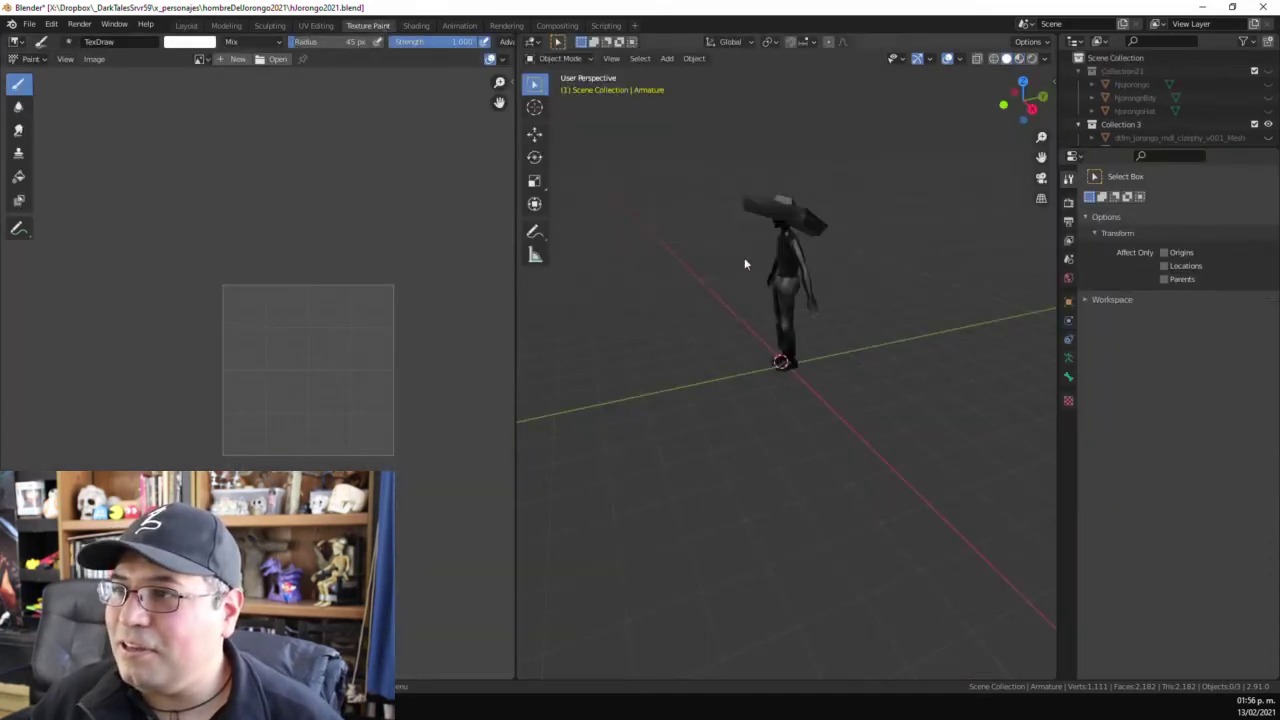
pyautogui.click(416, 26)
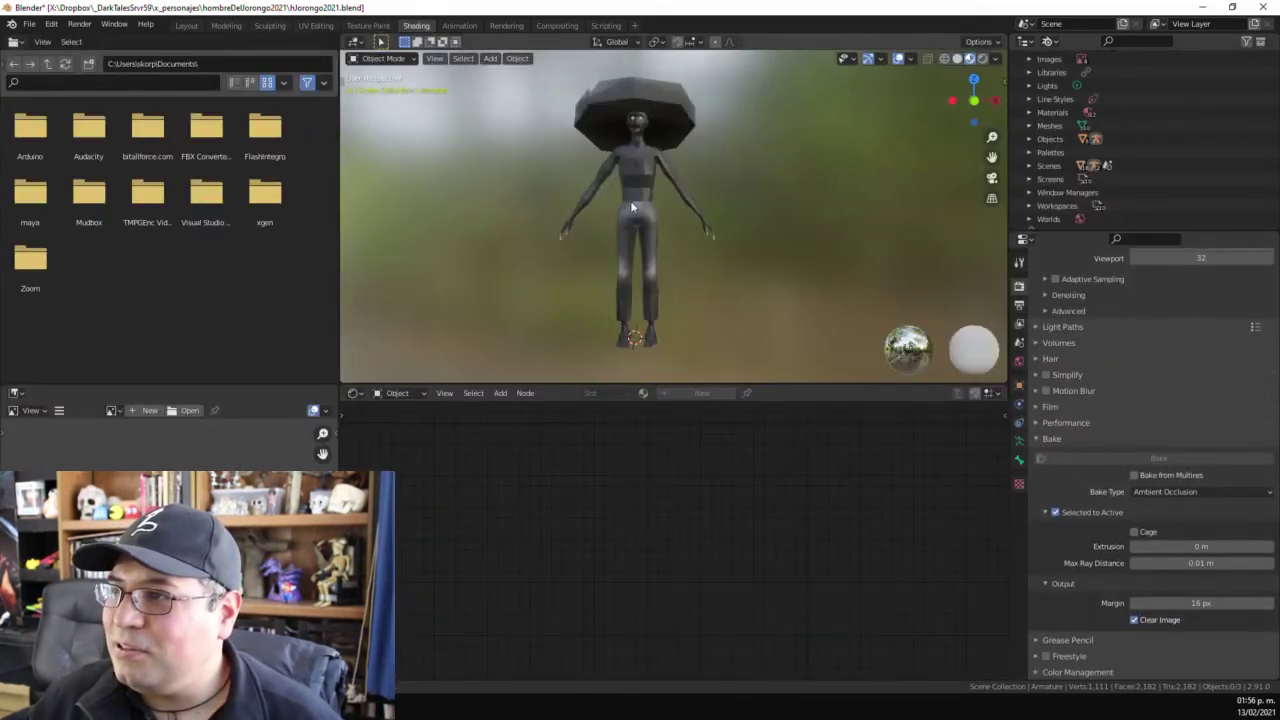
pyautogui.moveTo(640, 200)
pyautogui.mouseDown(button='middle')
pyautogui.moveTo(659, 175)
pyautogui.moveTo(586, 214)
pyautogui.mouseUp(button='middle')
pyautogui.scroll(4, 659, 175)
pyautogui.scroll(-6, 586, 214)
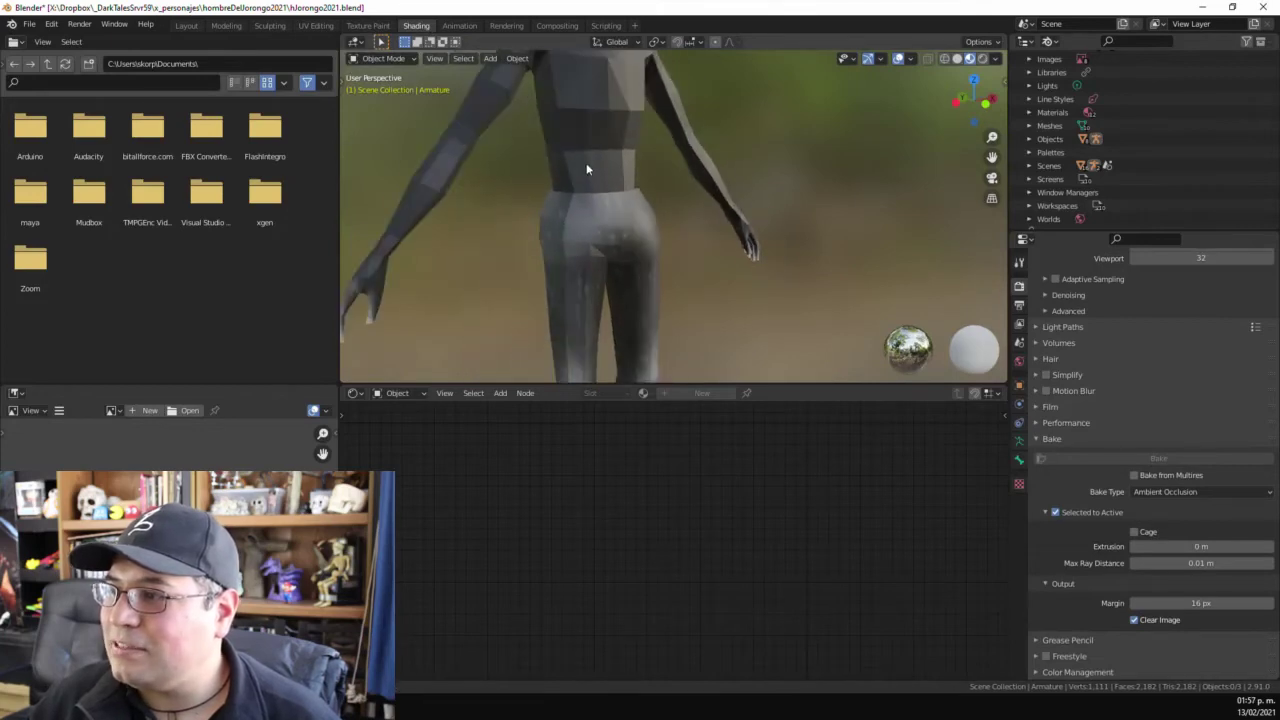
pyautogui.moveTo(586, 279); pyautogui.dragTo(618, 280, button='middle')
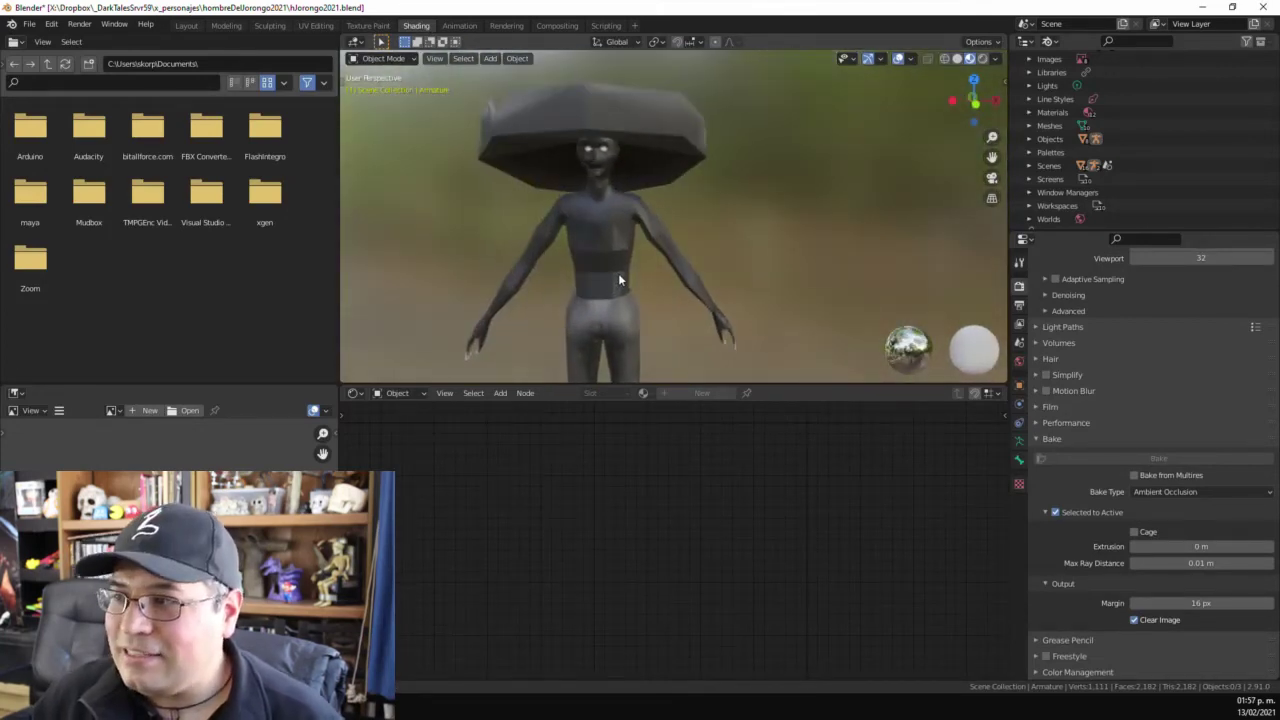
pyautogui.scroll(-2, 618, 281)
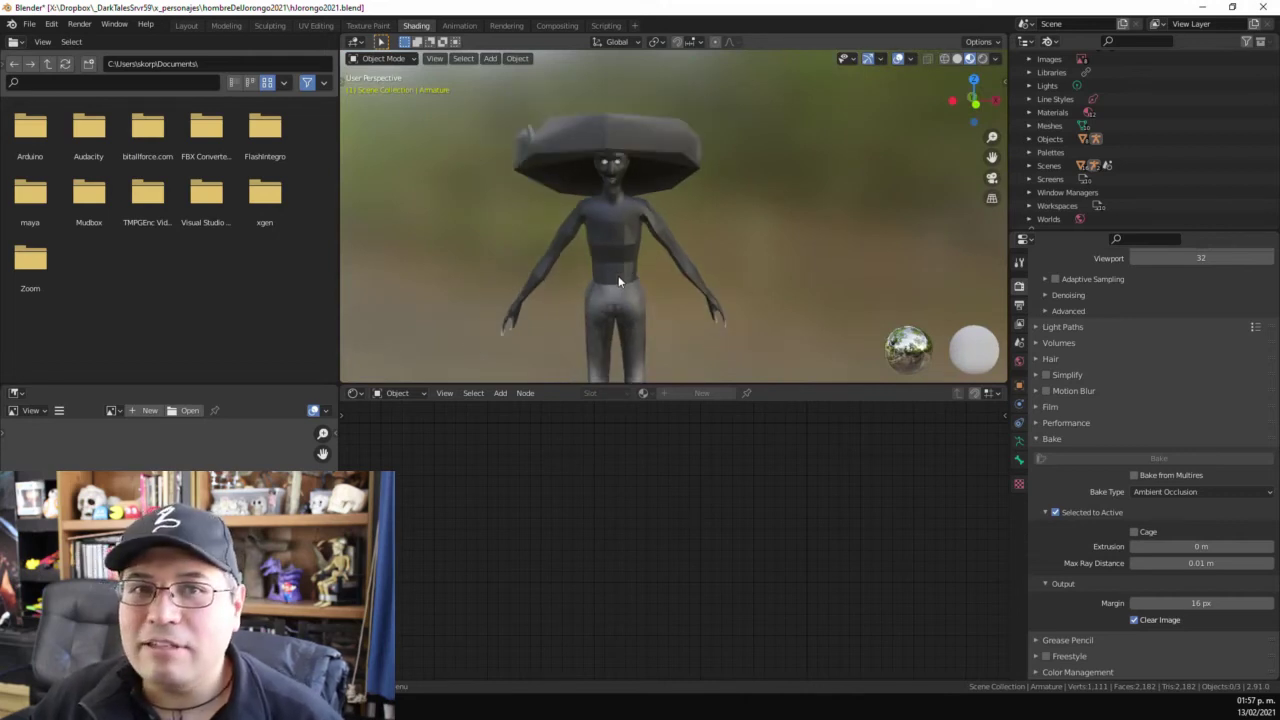
pyautogui.scroll(-2, 618, 281)
pyautogui.moveTo(628, 276)
pyautogui.mouseDown(button='middle')
pyautogui.moveTo(607, 216)
pyautogui.moveTo(706, 234)
pyautogui.moveTo(611, 209)
pyautogui.moveTo(651, 207)
pyautogui.moveTo(651, 234)
pyautogui.moveTo(683, 180)
pyautogui.moveTo(439, 178)
pyautogui.moveTo(611, 189)
pyautogui.moveTo(622, 300)
pyautogui.mouseUp(button='middle')
pyautogui.scroll(5, 607, 216)
pyautogui.scroll(-2, 650, 201)
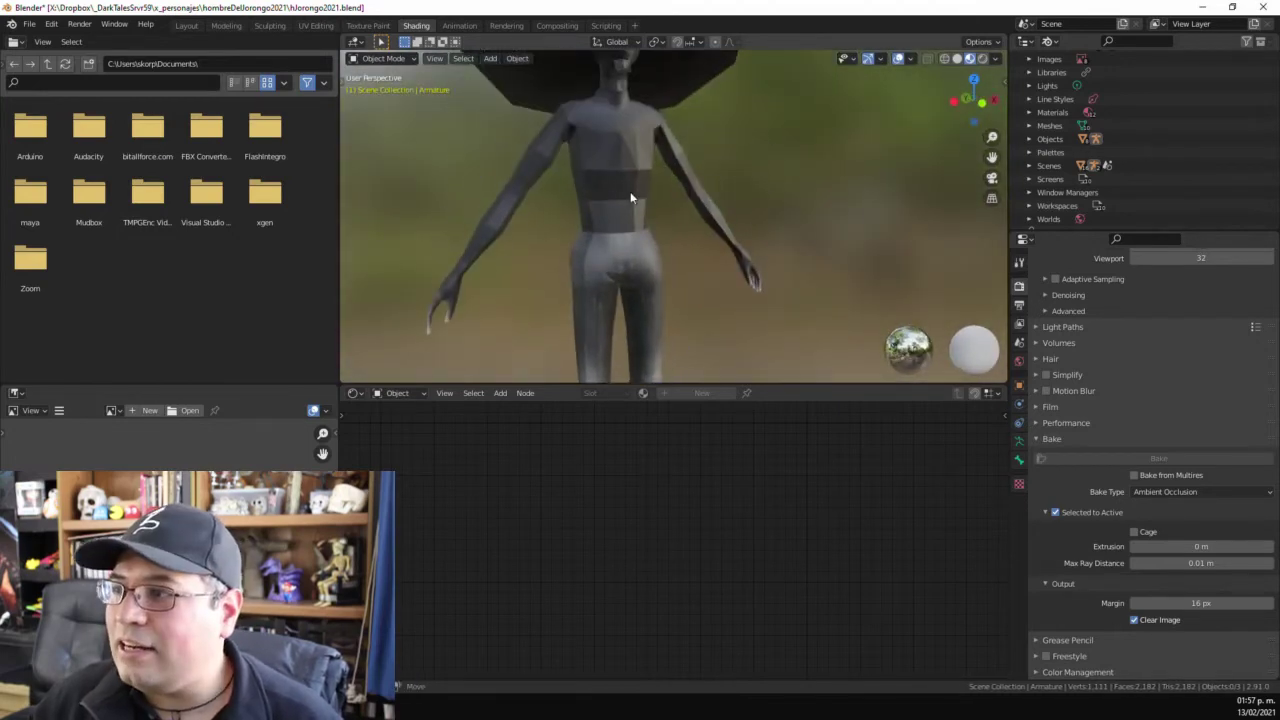
pyautogui.keyDown('shift'); pyautogui.moveTo(630, 191); pyautogui.dragTo(637, 241, button='middle'); pyautogui.keyUp('shift')
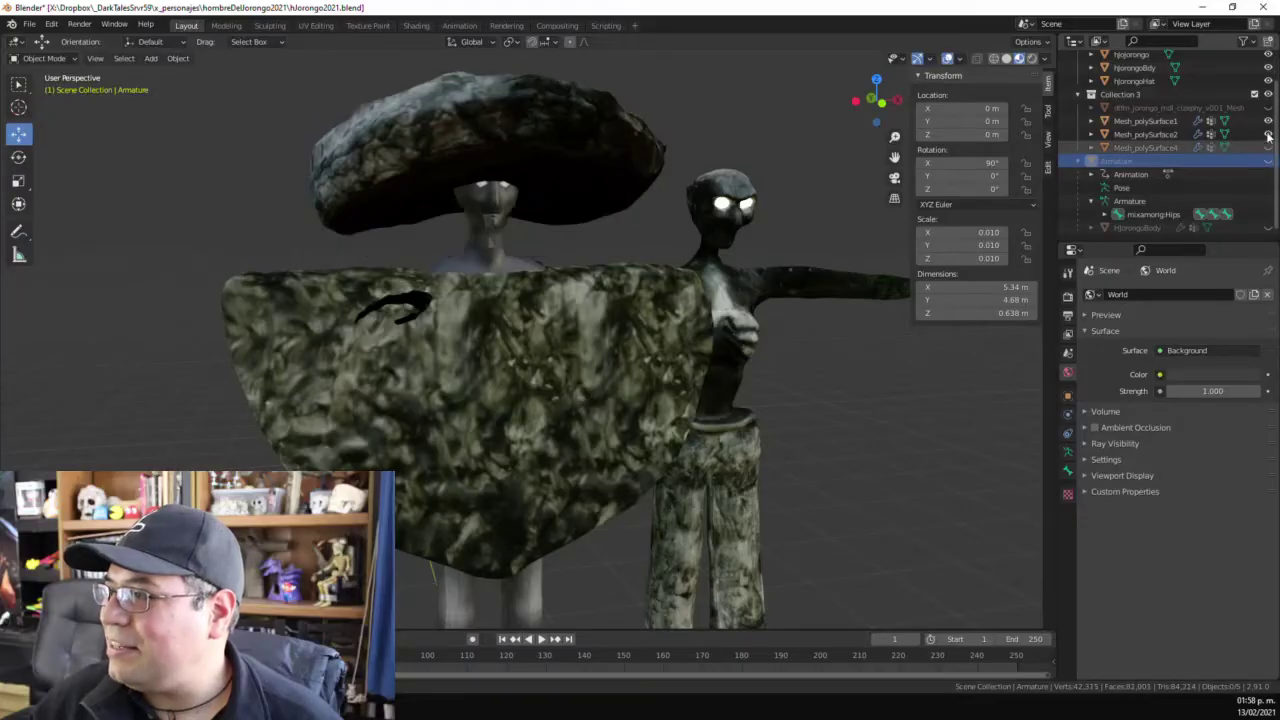
# - Hide the Mesh_polySurface meshes of the old model in Collection 3
pyautogui.click(1268, 147)
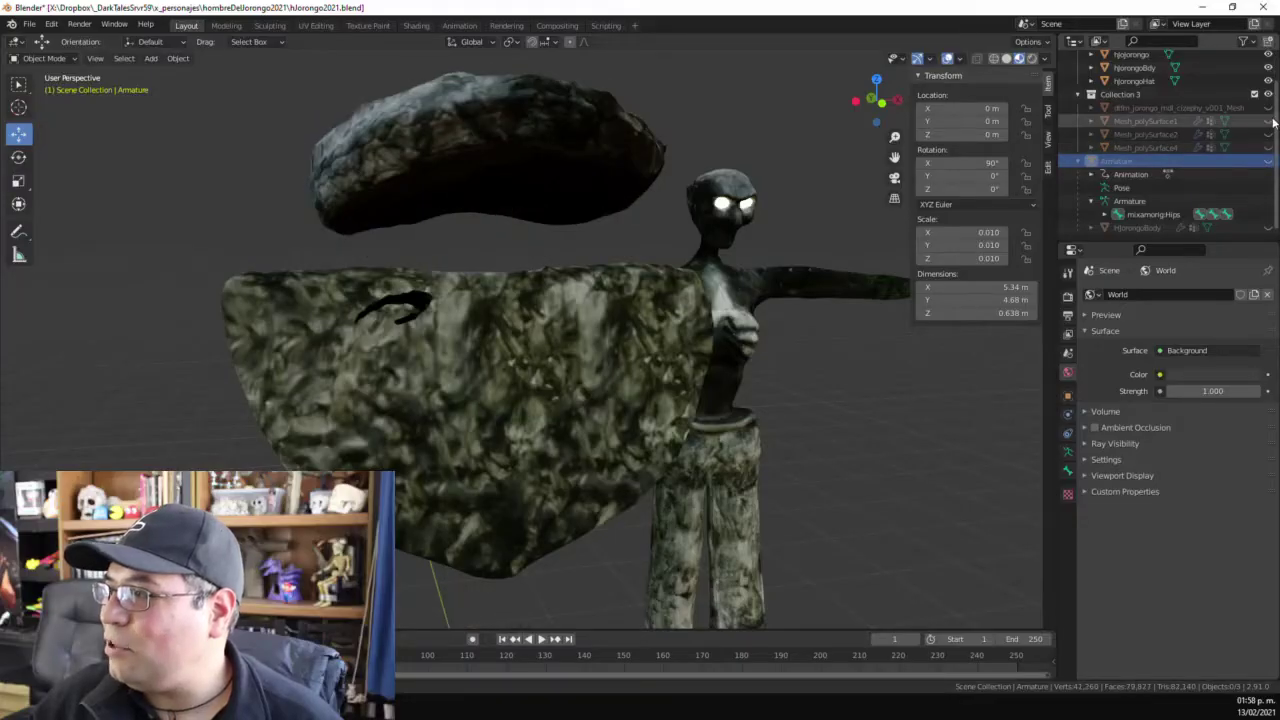
pyautogui.click(1268, 147)
pyautogui.hotkey('alt', 'h')
pyautogui.press('h')
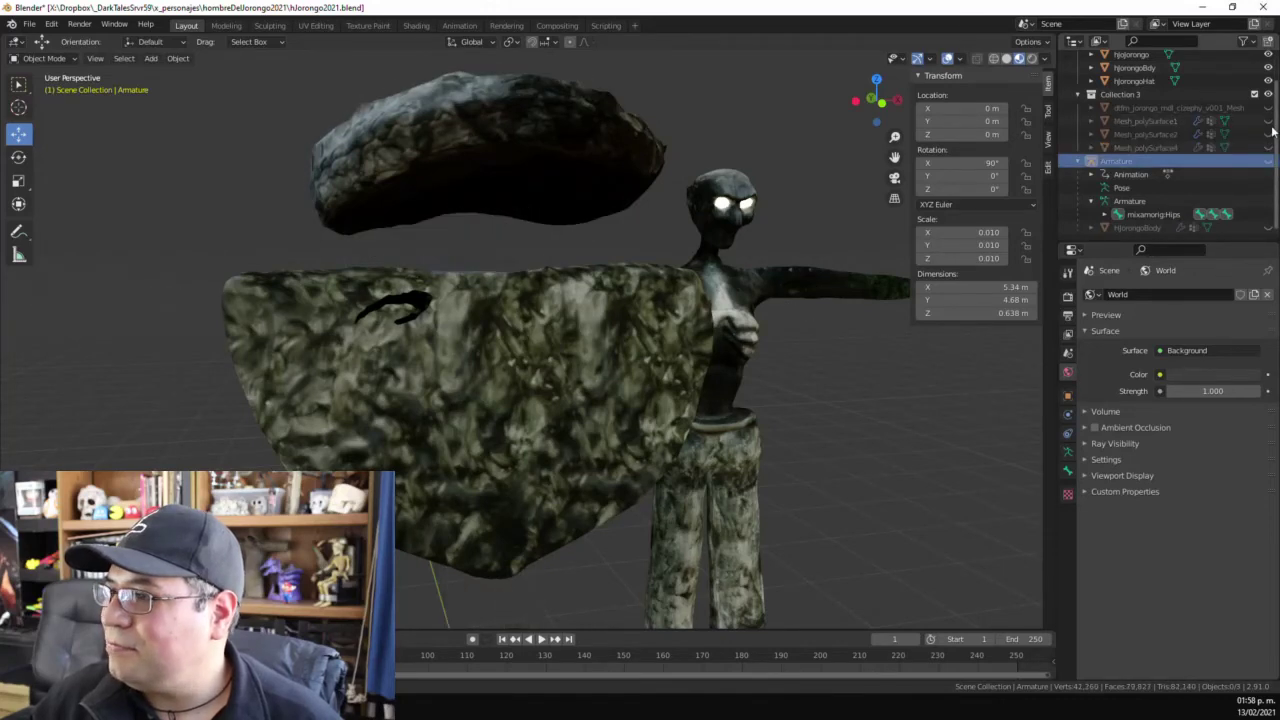
# - Hide the textured hat and poncho in Collection21, leaving only hjorongoBdy in front view
pyautogui.scroll(2, 1225, 140)
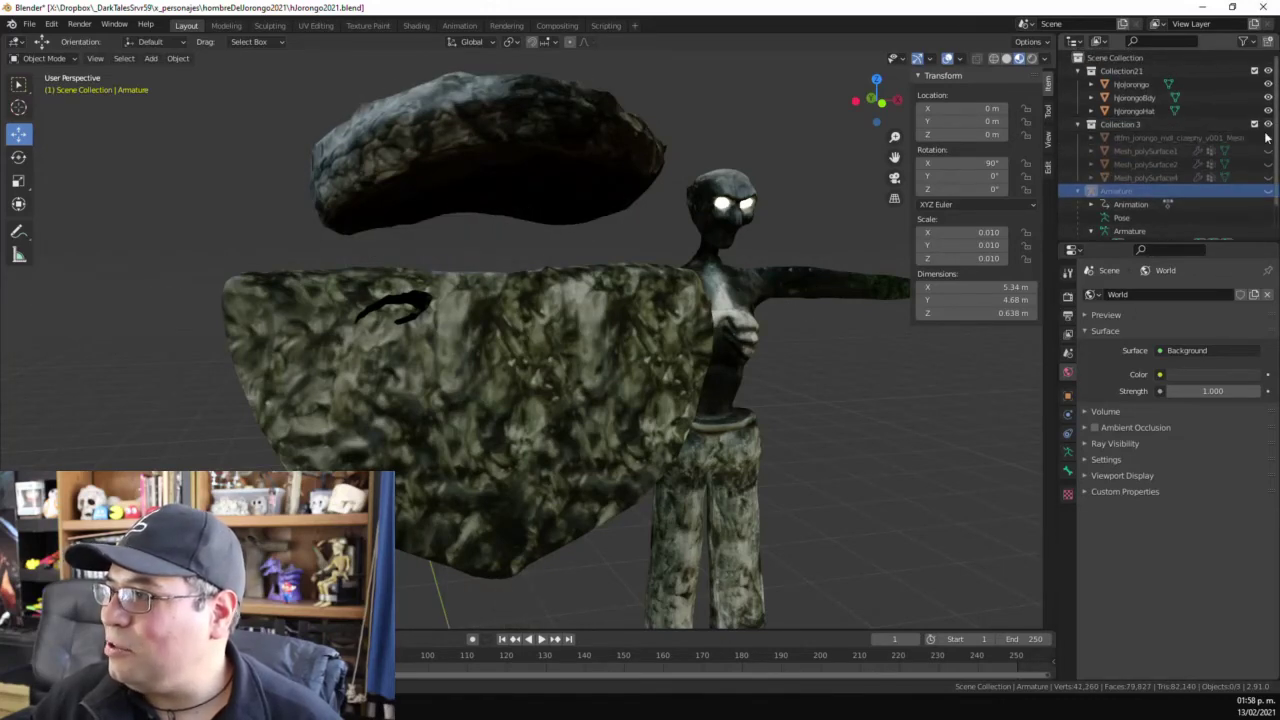
pyautogui.moveTo(864, 191); pyautogui.dragTo(505, 255, button='middle')
pyautogui.click(1268, 111)
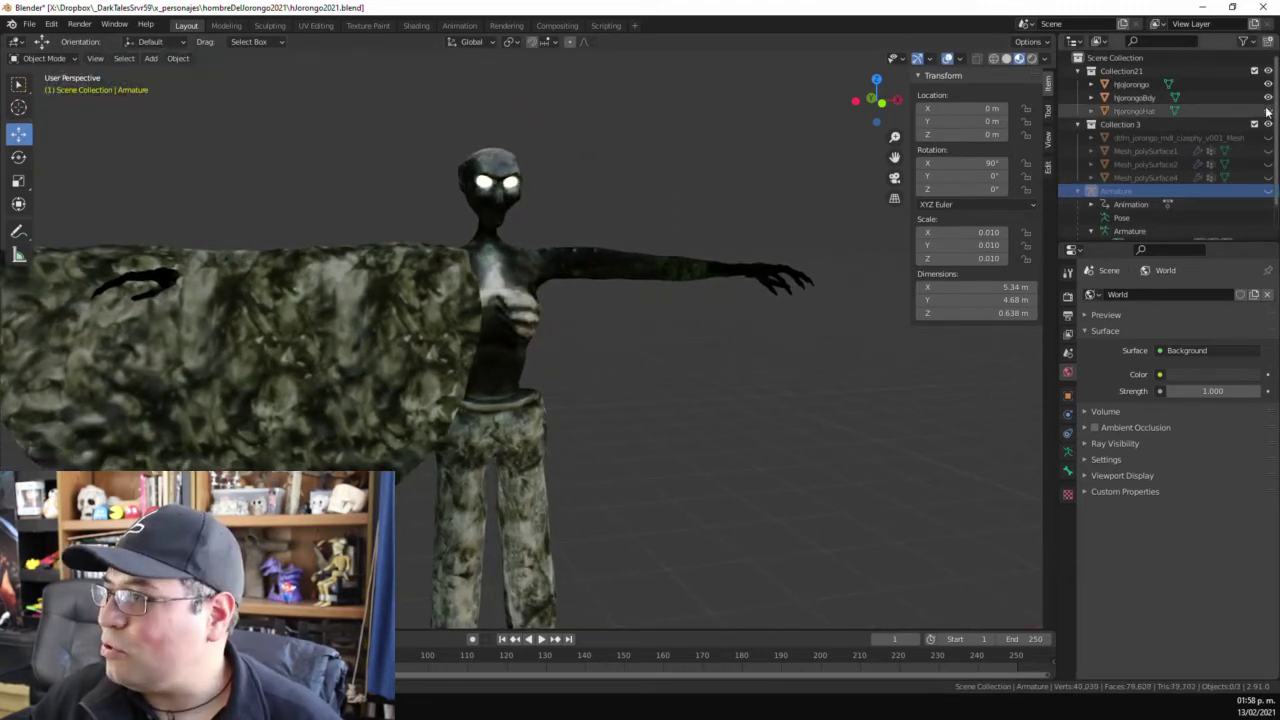
pyautogui.click(1268, 85)
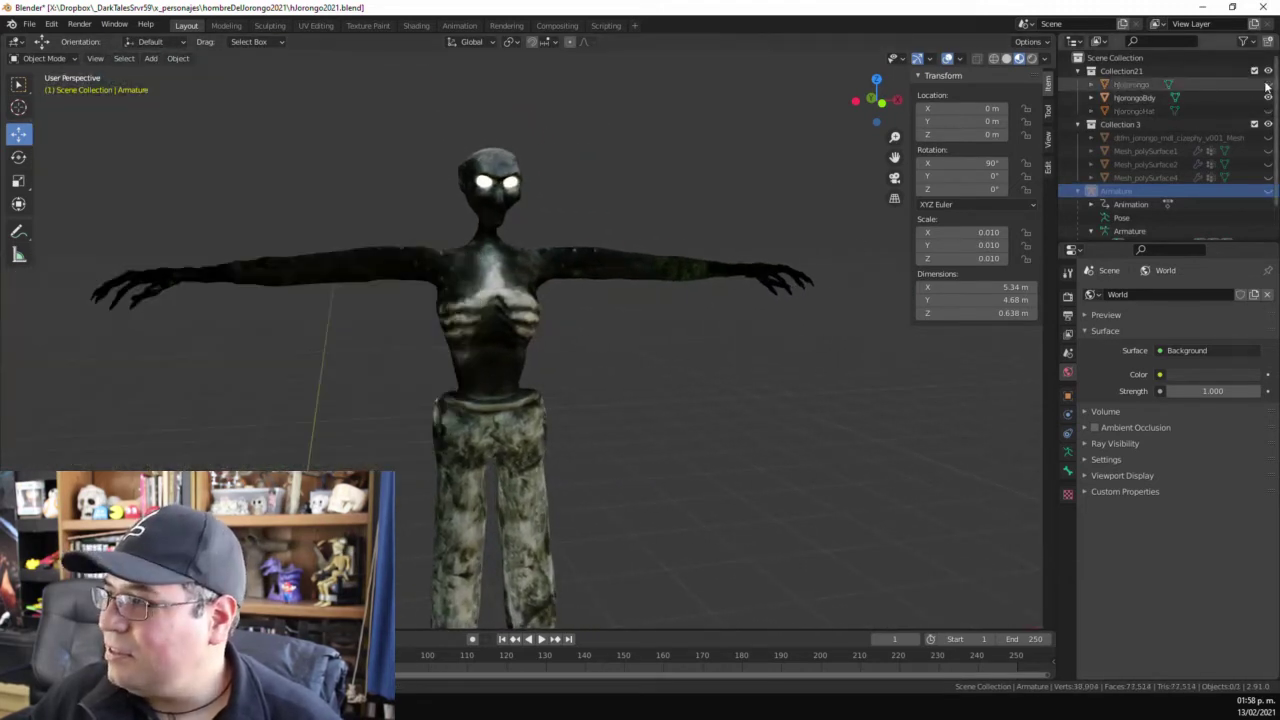
pyautogui.moveTo(495, 212); pyautogui.dragTo(742, 208, button='middle')
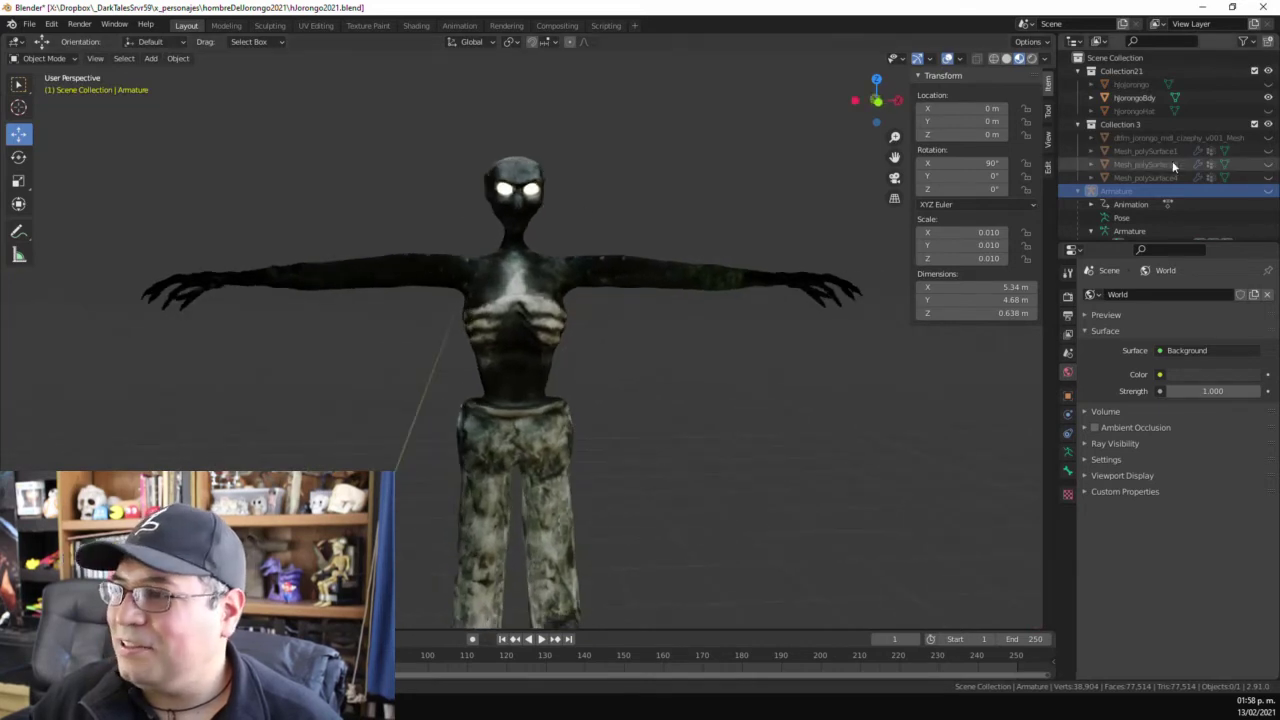
# - Unhide the old model in Collection 3 without its poncho mesh, plus the textured hjorongoHat, beside the textured body
pyautogui.moveTo(1268, 137); pyautogui.dragTo(1268, 177)
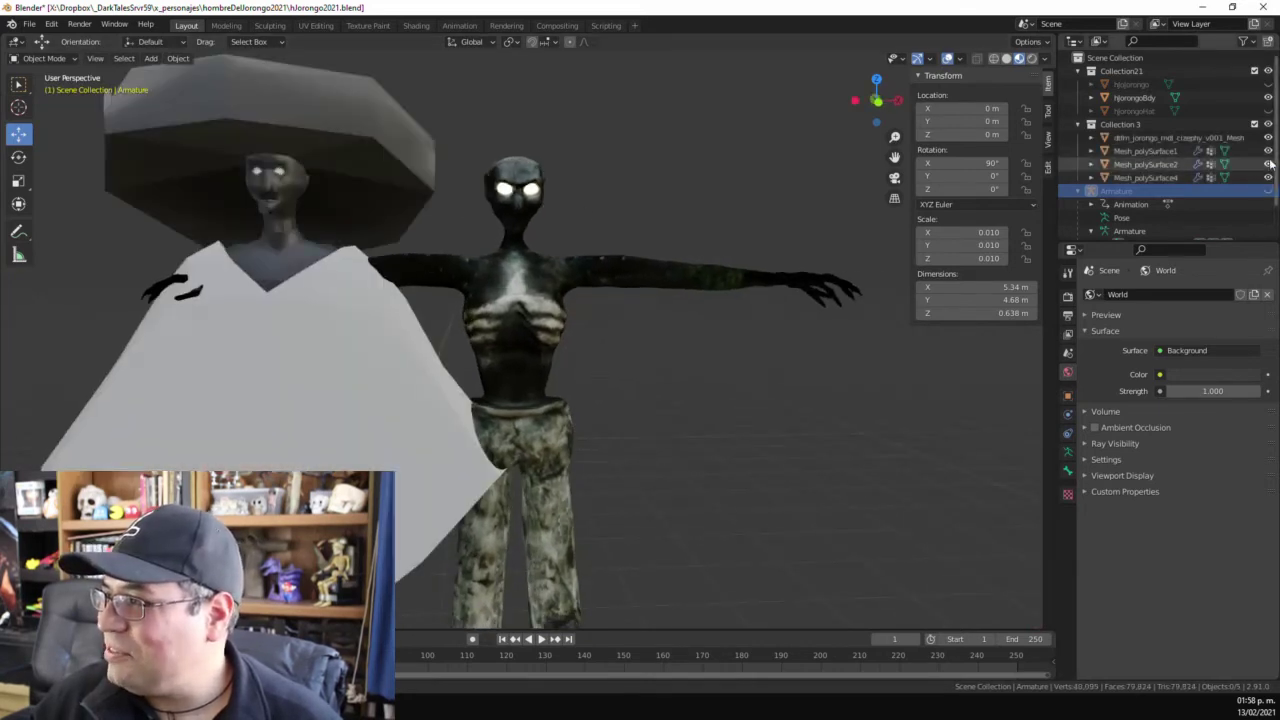
pyautogui.click(1268, 150)
pyautogui.click(1268, 150)
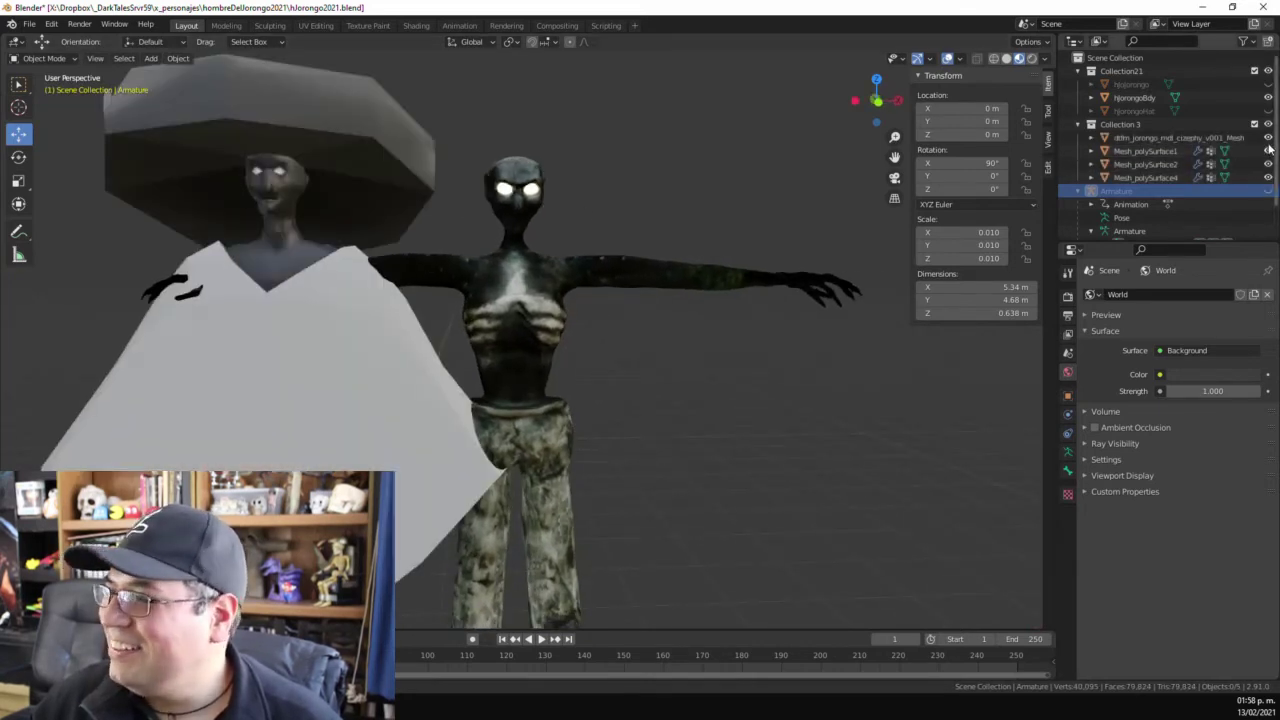
pyautogui.click(1268, 137)
pyautogui.moveTo(835, 203); pyautogui.dragTo(596, 230, button='middle')
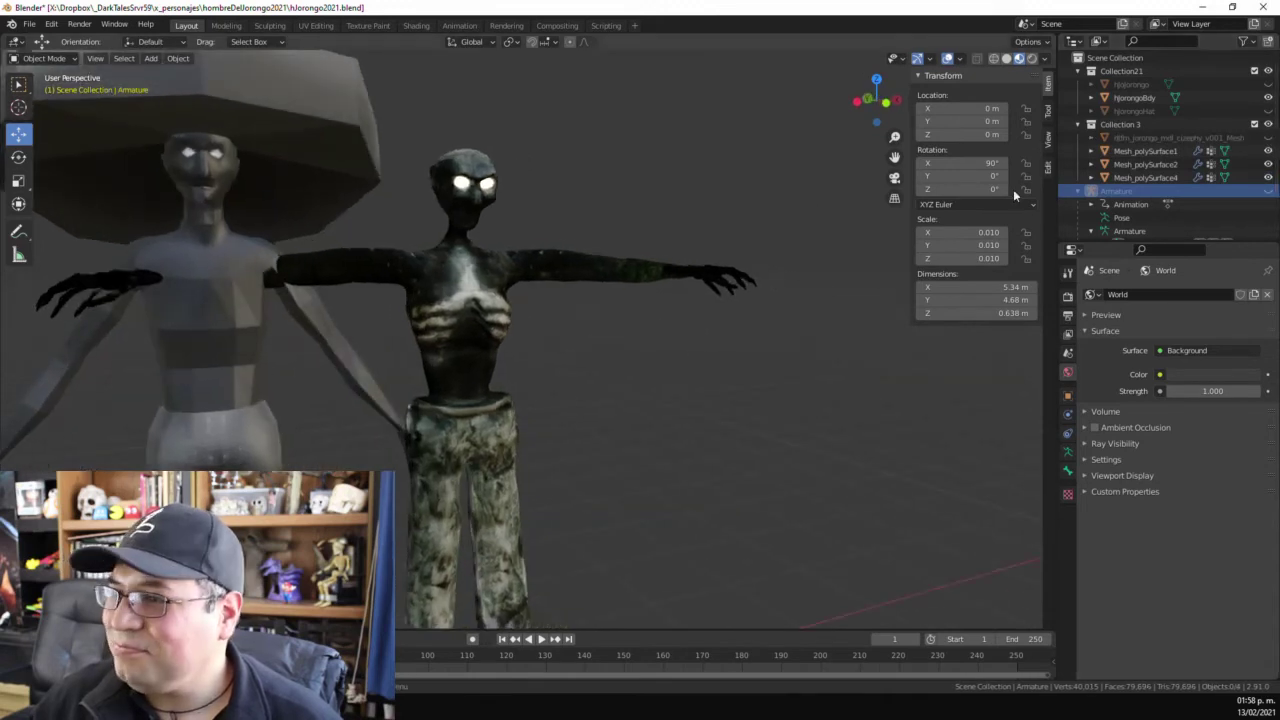
pyautogui.click(1268, 111)
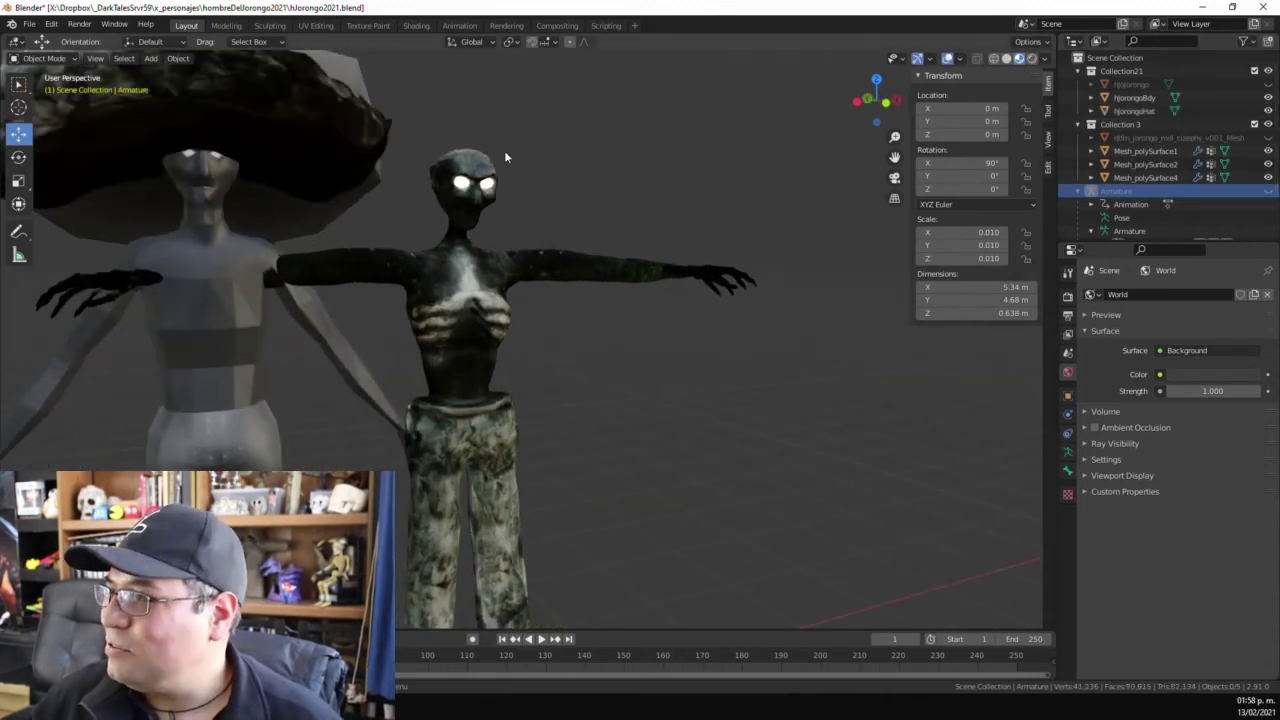
# - Move the textured hjorongoHat about 1.62 m along the X axis onto the textured body's head, and deselect it
pyautogui.click(1134, 111)
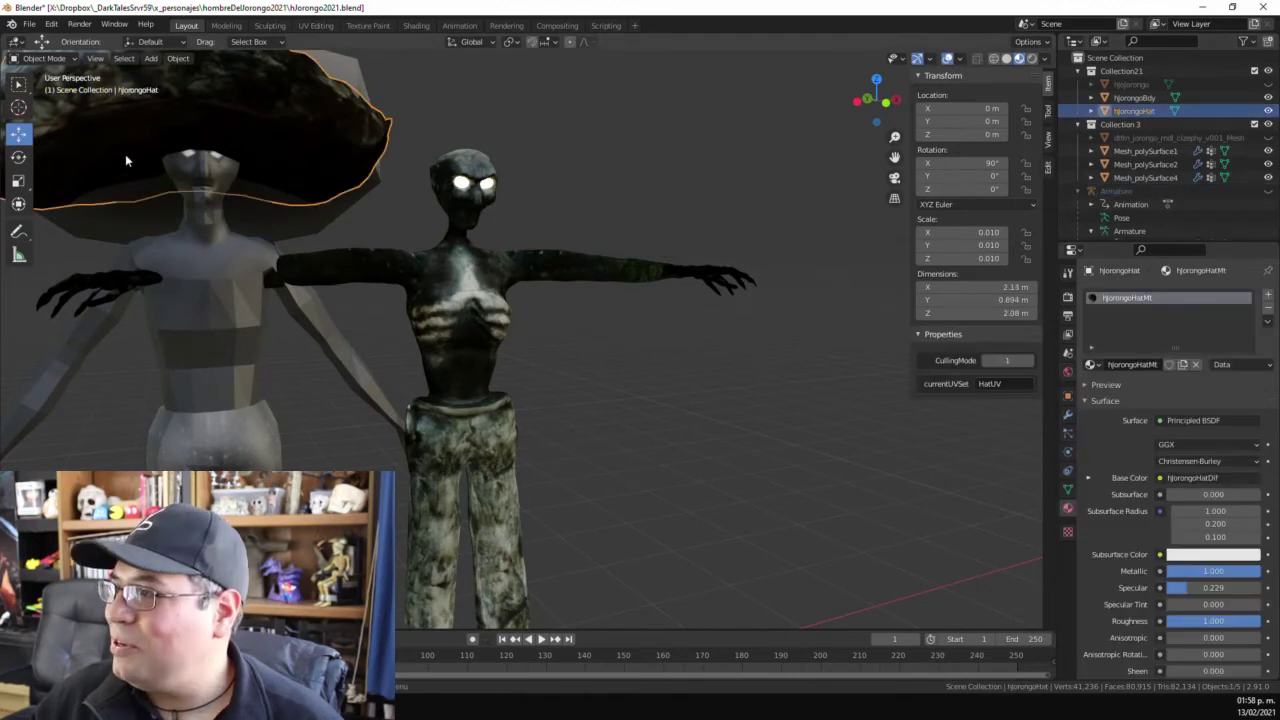
pyautogui.scroll(-4, 266, 180)
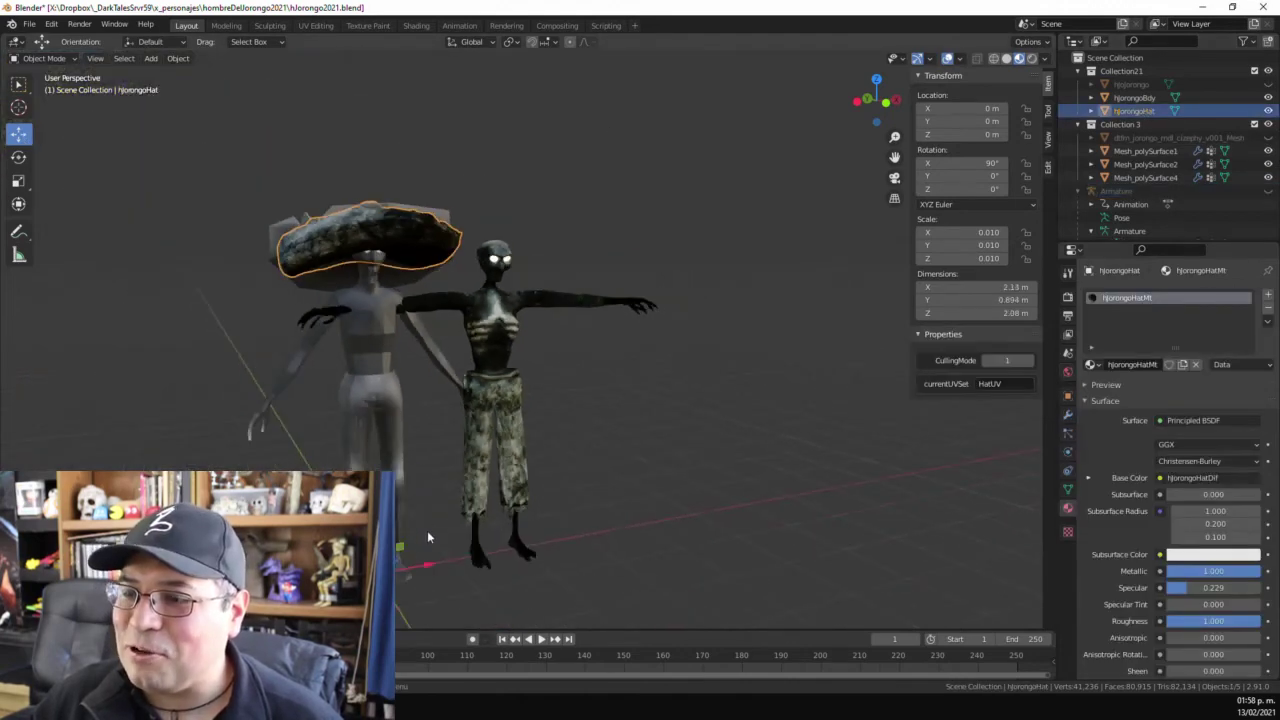
pyautogui.press('g')
pyautogui.press('x')
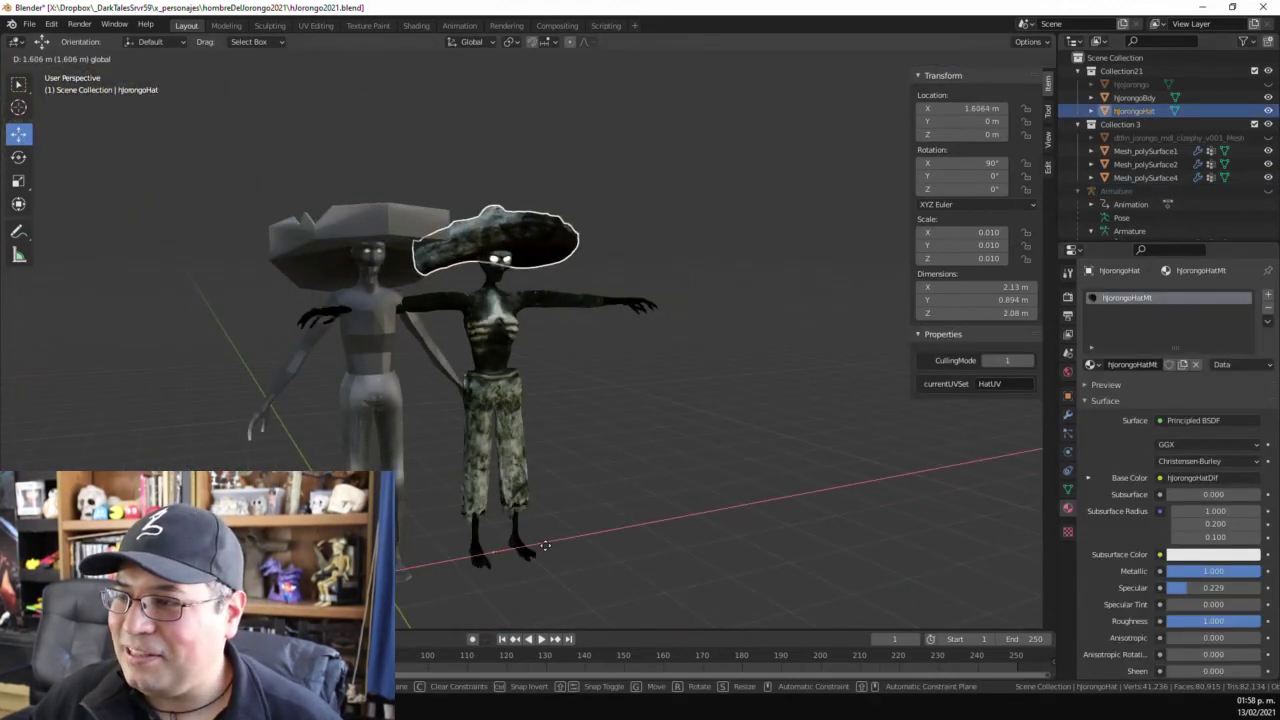
pyautogui.click(546, 545)
pyautogui.moveTo(546, 545); pyautogui.dragTo(568, 373, button='middle')
pyautogui.click(568, 373)
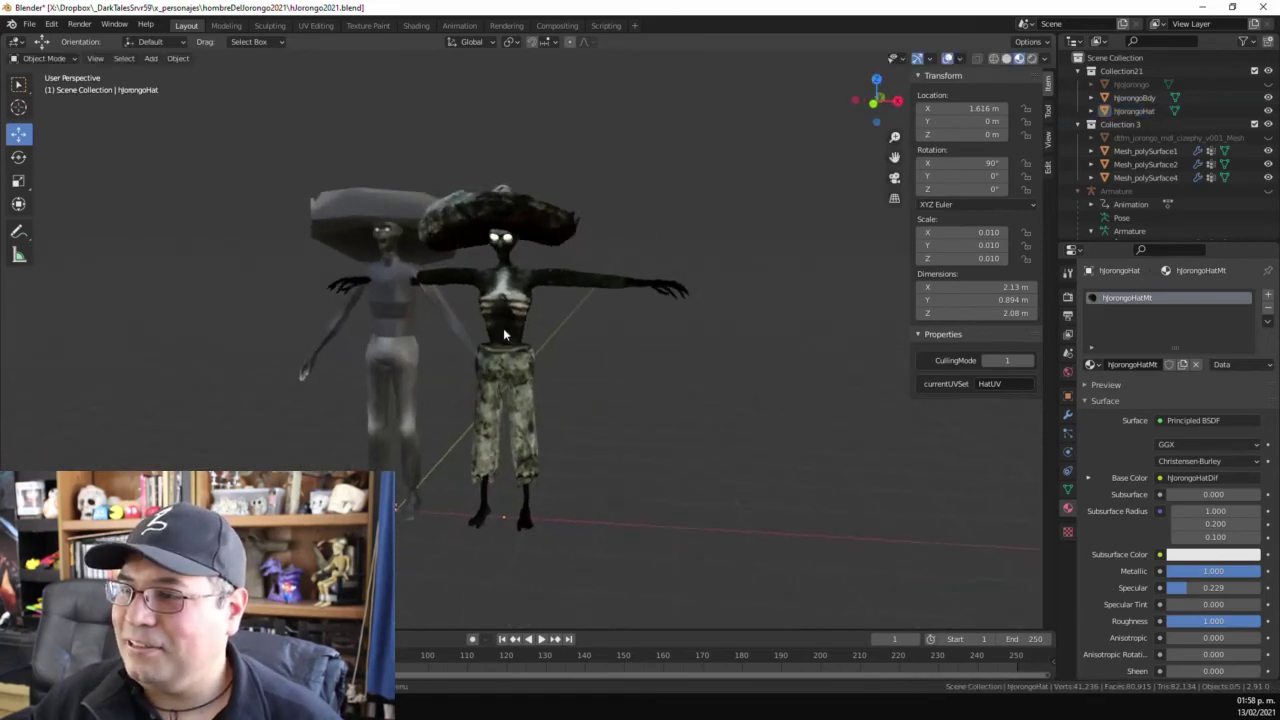
# - Compare the old low-poly model with the textured body and hat up close, and minimize the Blender window
pyautogui.scroll(6, 503, 328)
pyautogui.keyDown('shift'); pyautogui.moveTo(512, 336); pyautogui.dragTo(554, 362, button='middle'); pyautogui.keyUp('shift')
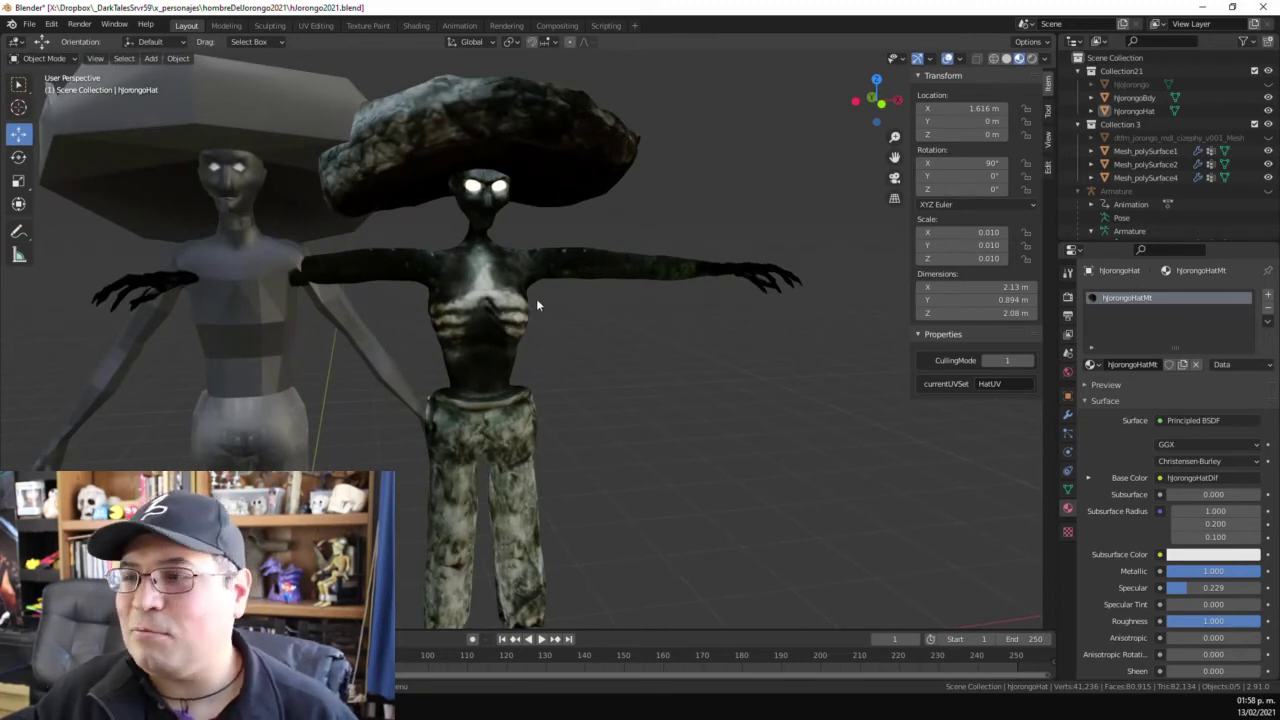
pyautogui.moveTo(536, 298); pyautogui.dragTo(556, 272, button='middle')
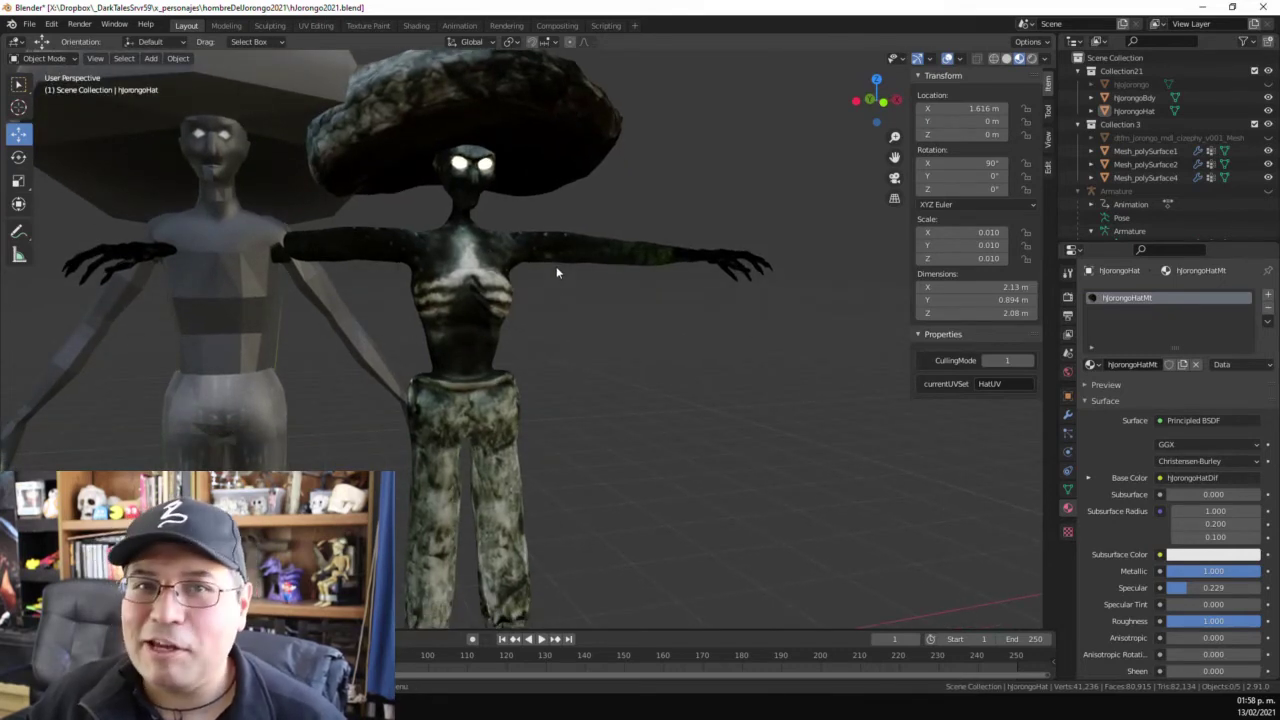
pyautogui.moveTo(552, 304); pyautogui.dragTo(556, 316, button='middle')
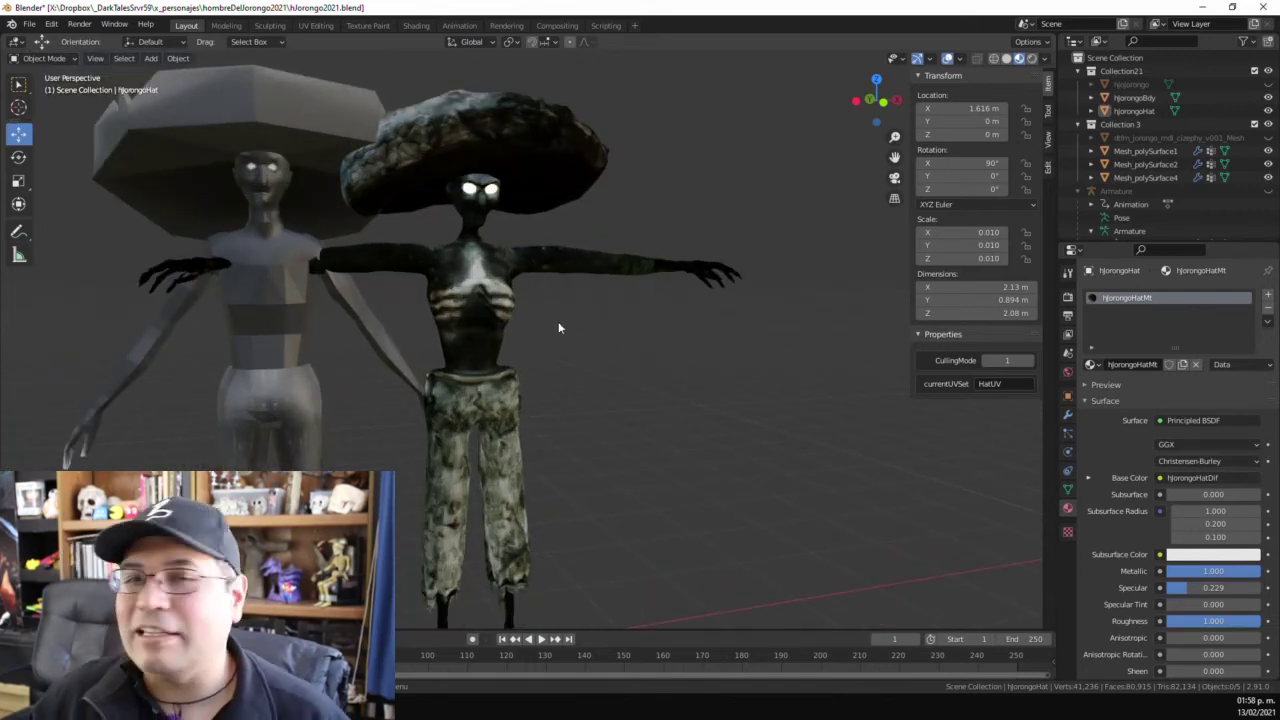
pyautogui.moveTo(495, 253); pyautogui.dragTo(541, 308, button='middle')
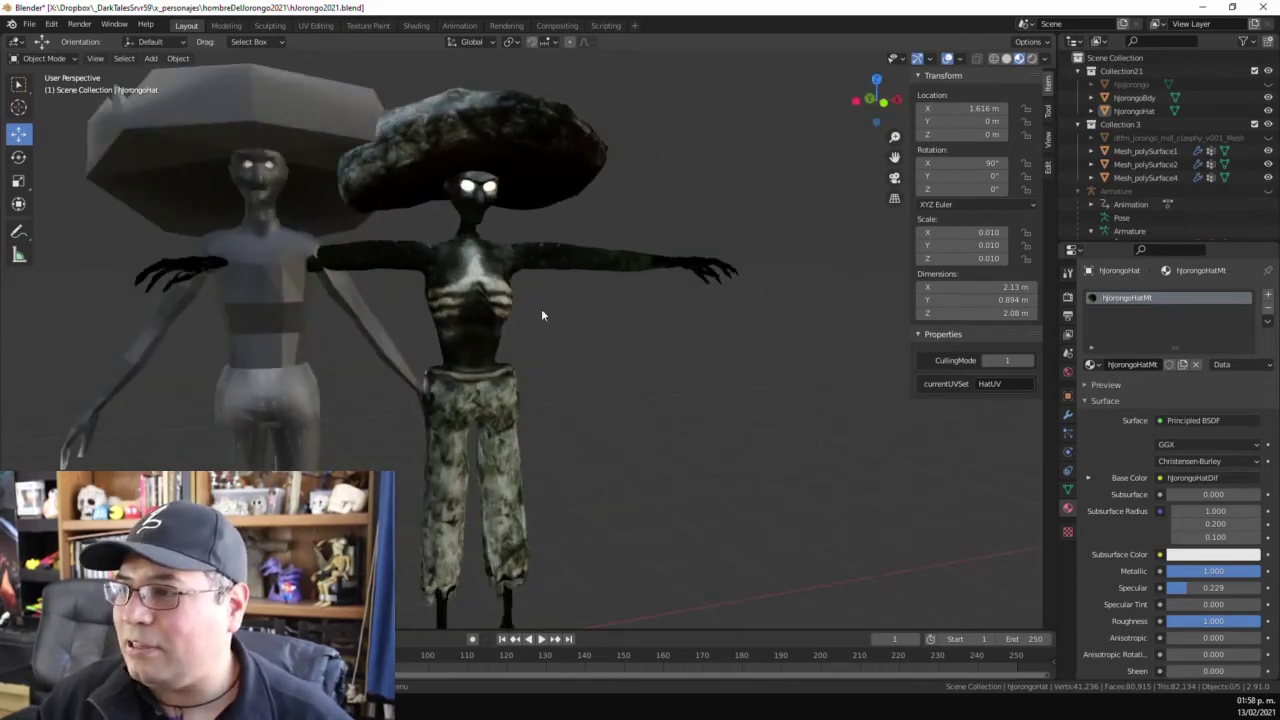
pyautogui.click(1201, 8)
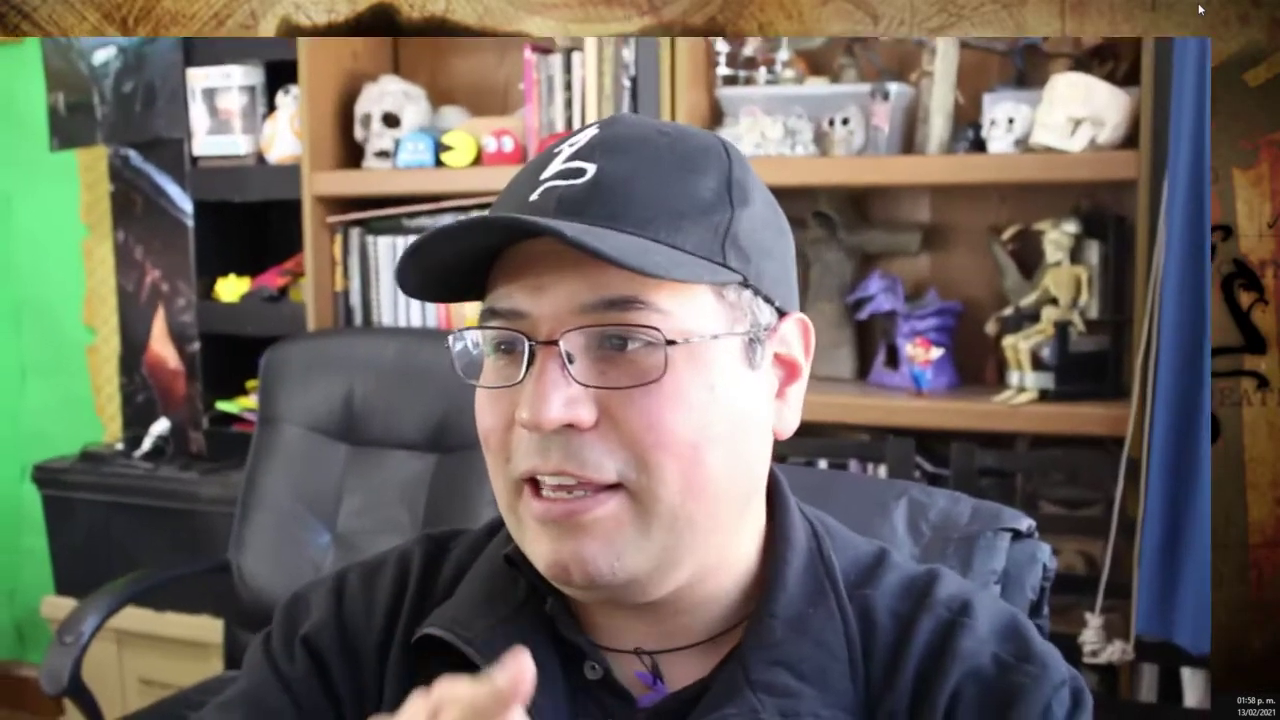